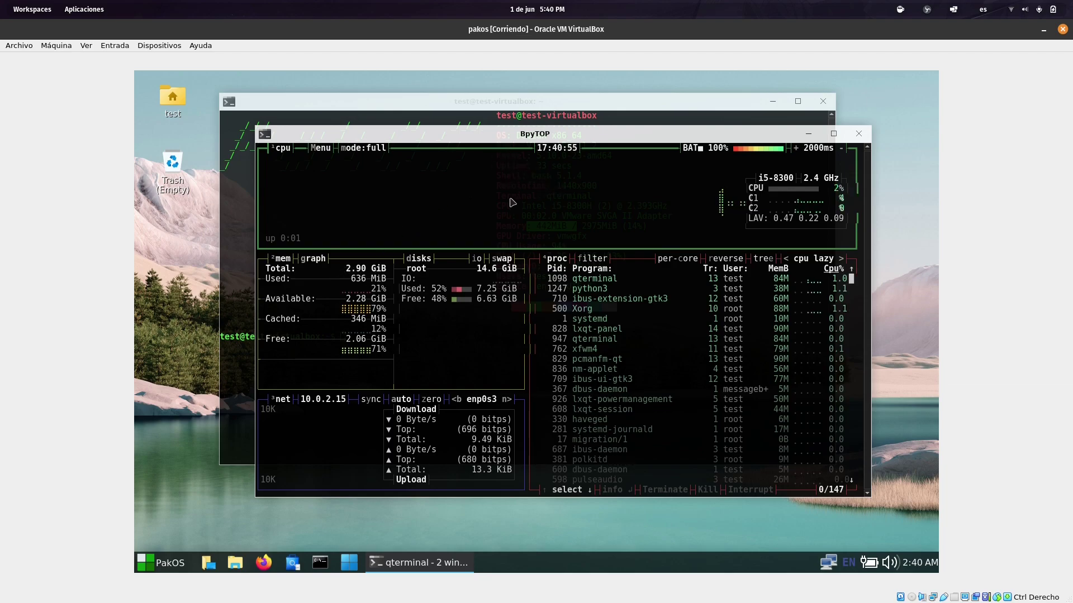
# Step: Move the system information terminal and the BpyTOP window apart and bring BpyTOP to the front
pyautogui.moveTo(500, 146); pyautogui.dragTo(536, 157)
pyautogui.moveTo(536, 101); pyautogui.dragTo(500, 87)
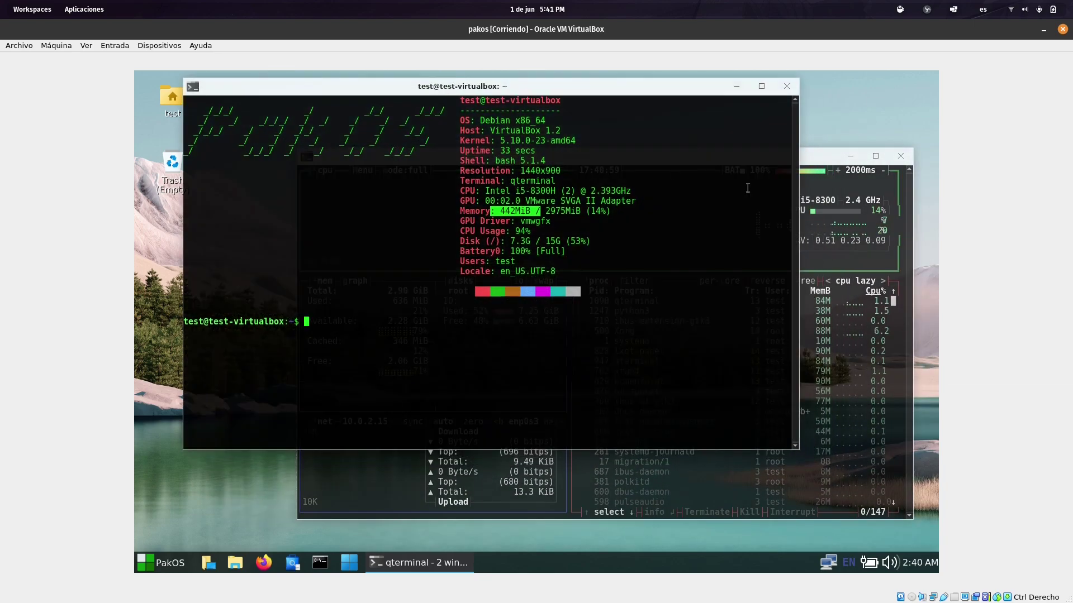
pyautogui.click(821, 170)
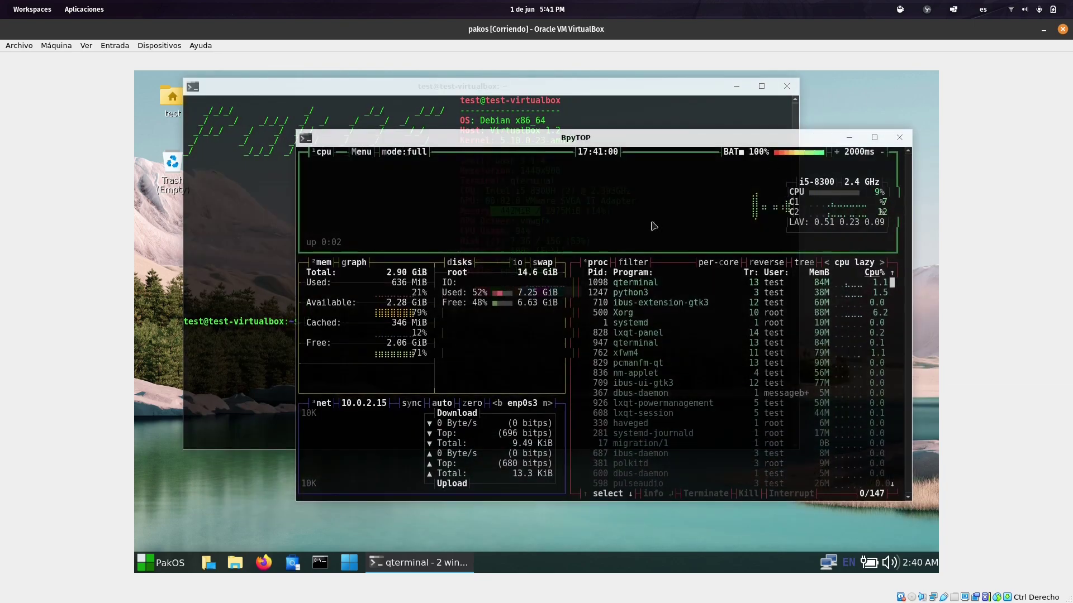
pyautogui.click(149, 563)
pyautogui.moveTo(230, 407)
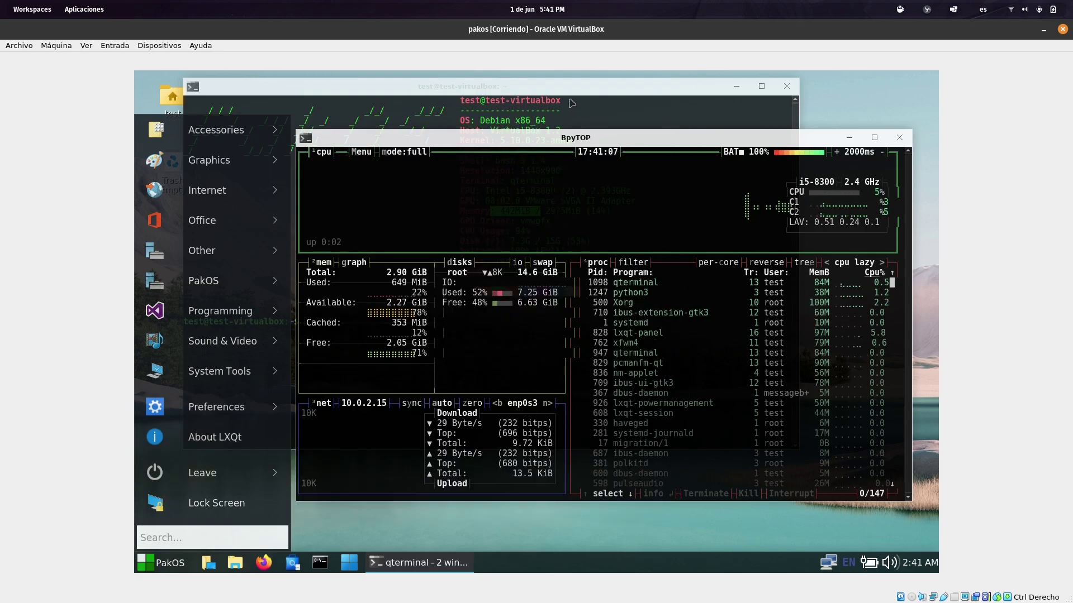
pyautogui.click(565, 85)
# Step: Minimize the system information terminal and the BpyTOP window to clear the desktop
pyautogui.click(565, 84)
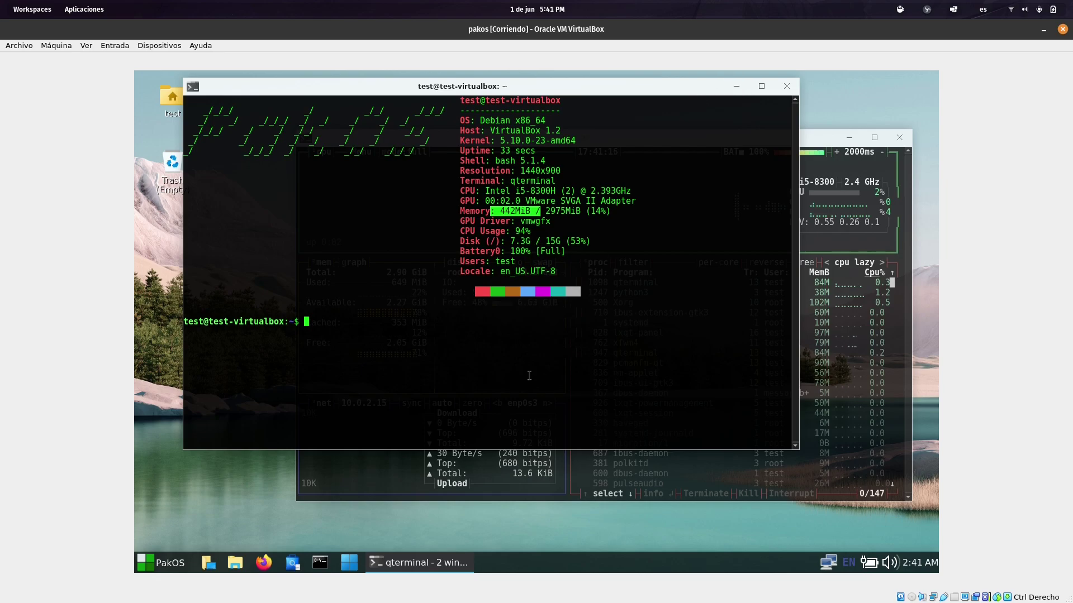
pyautogui.click(736, 86)
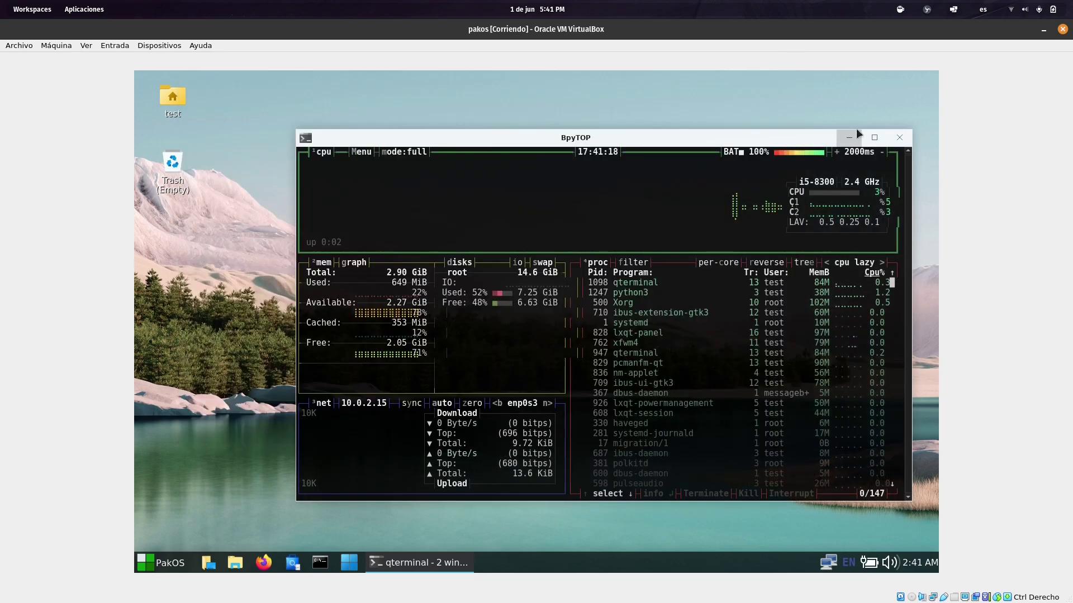
pyautogui.click(850, 137)
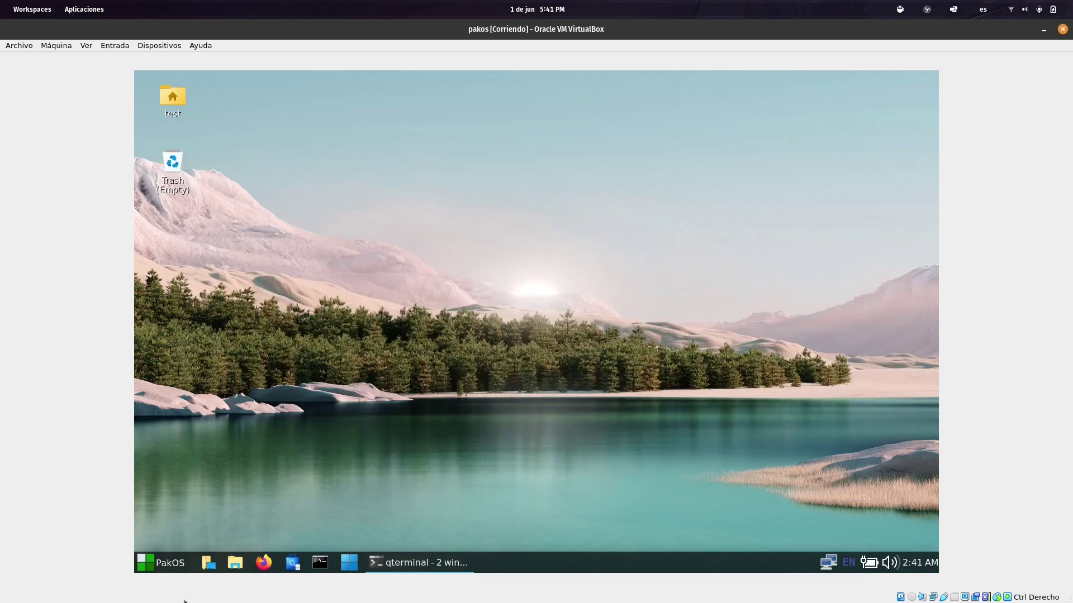
# Step: View the settings available in the LXQt Configuration Center, then close it
pyautogui.click(152, 564)
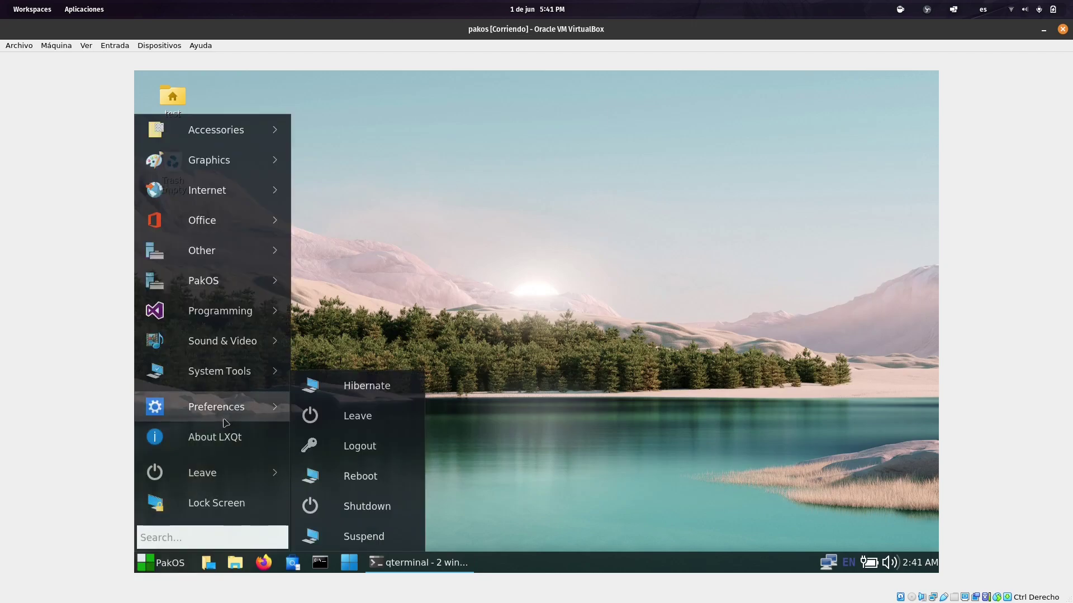
pyautogui.moveTo(235, 407)
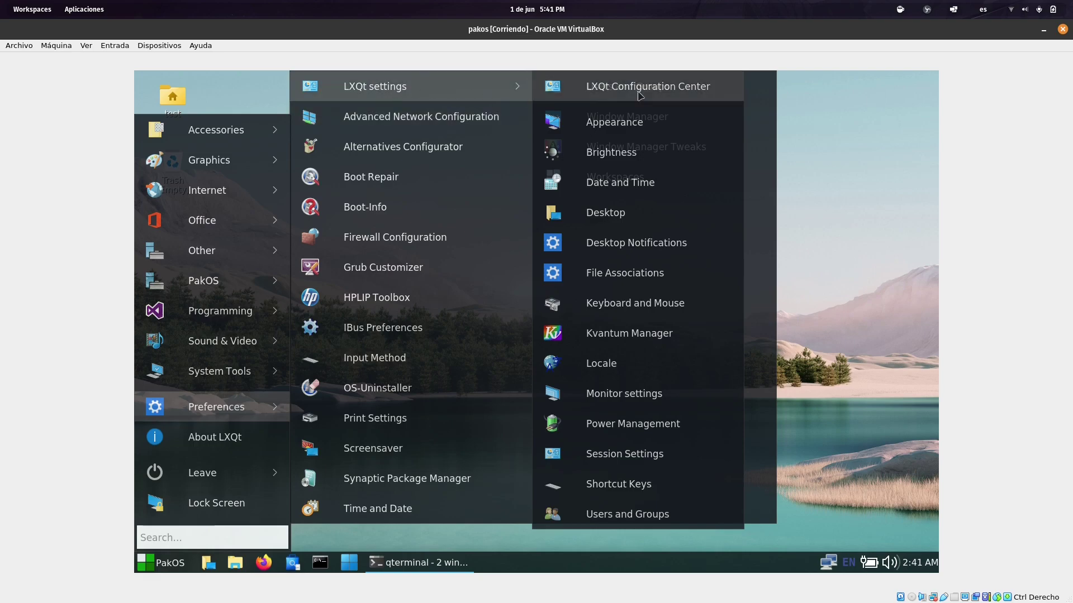
pyautogui.click(618, 87)
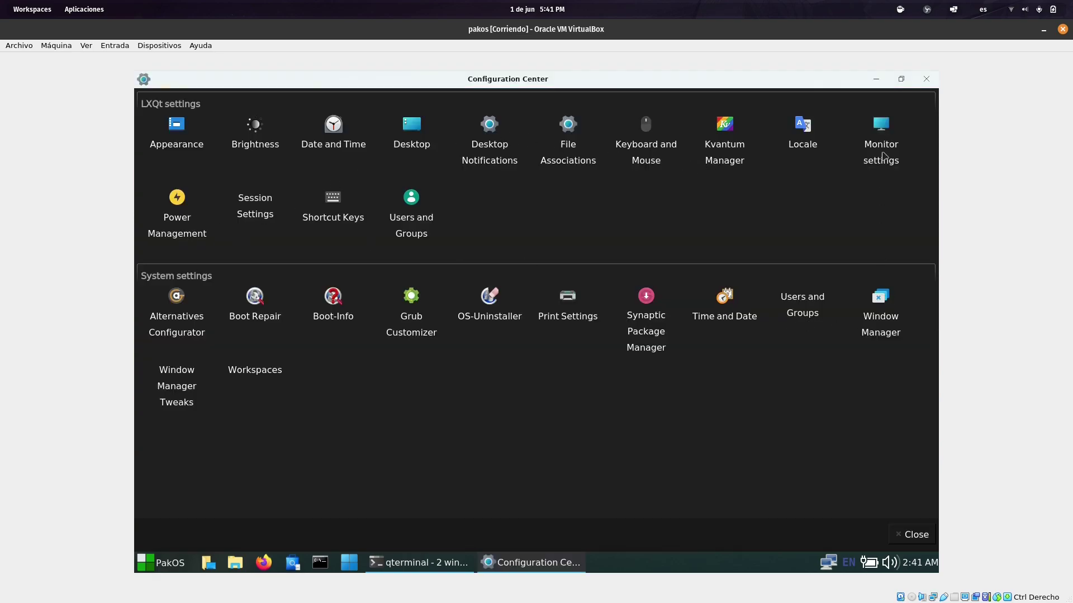
pyautogui.click(927, 79)
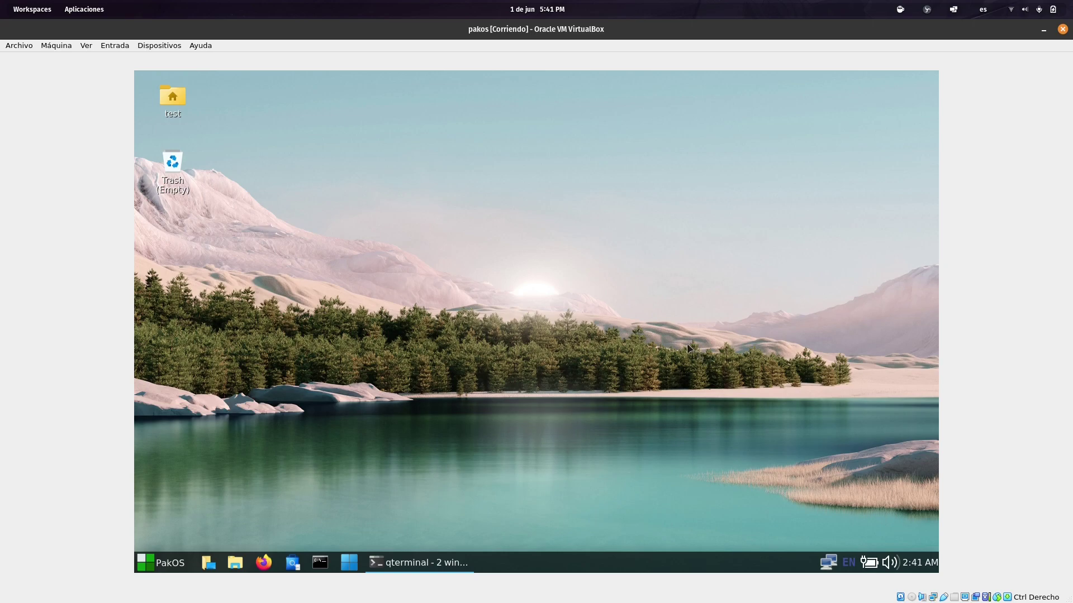
pyautogui.click(145, 564)
pyautogui.moveTo(189, 134)
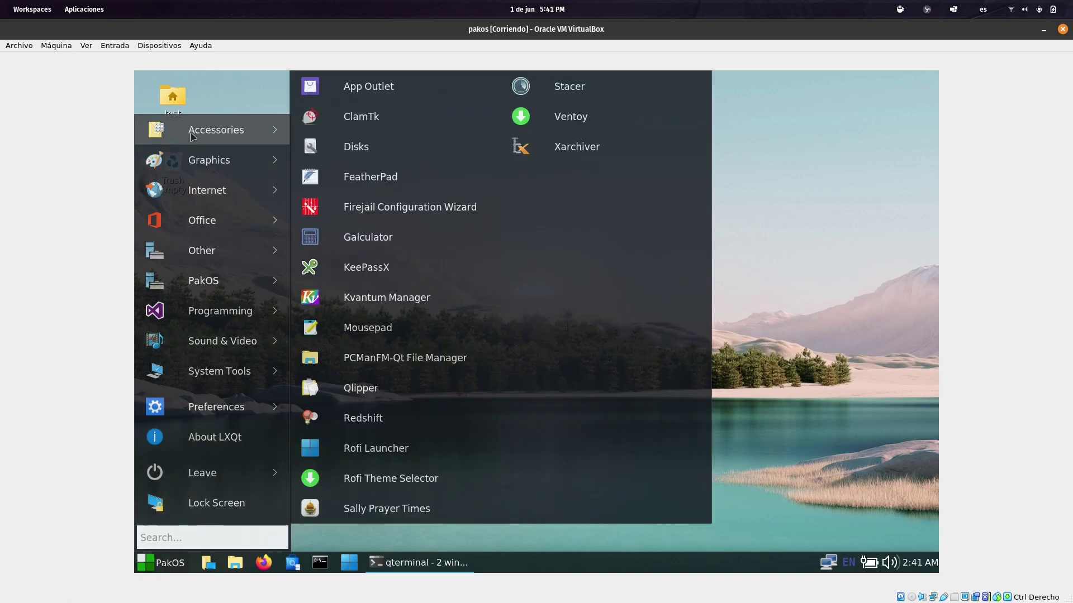
pyautogui.click(604, 144)
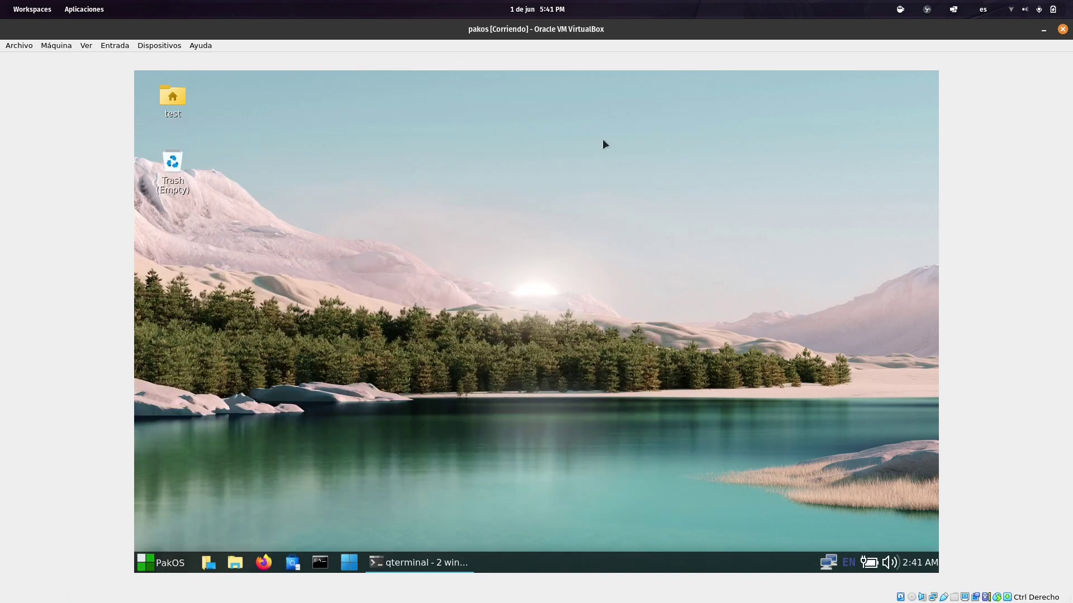
# Step: Insert the Guest Additions CD image into the virtual machine and open the medium in the file manager
pyautogui.click(163, 47)
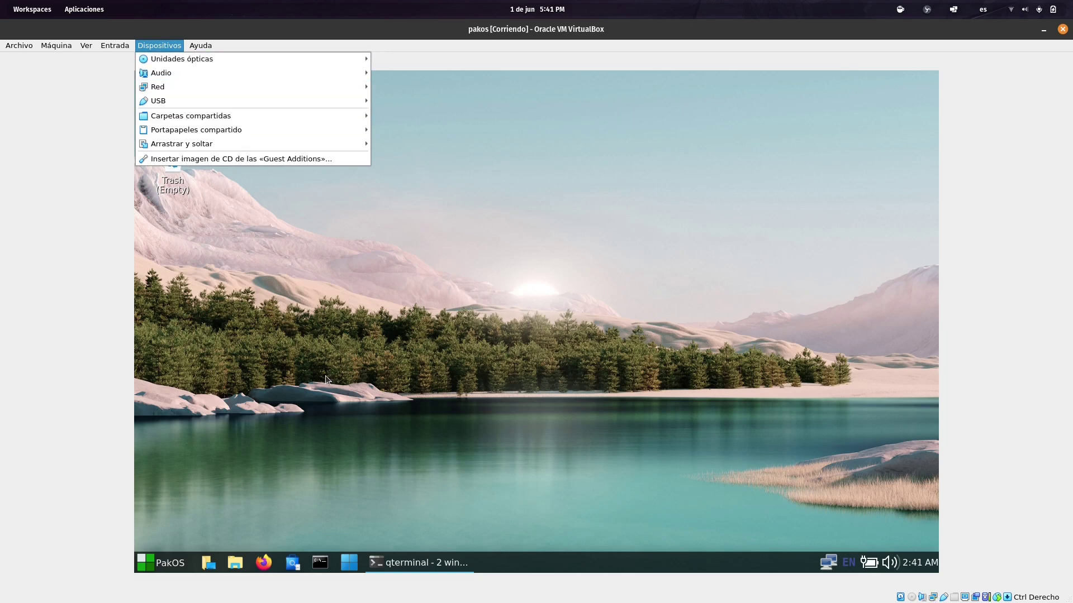
pyautogui.click(285, 162)
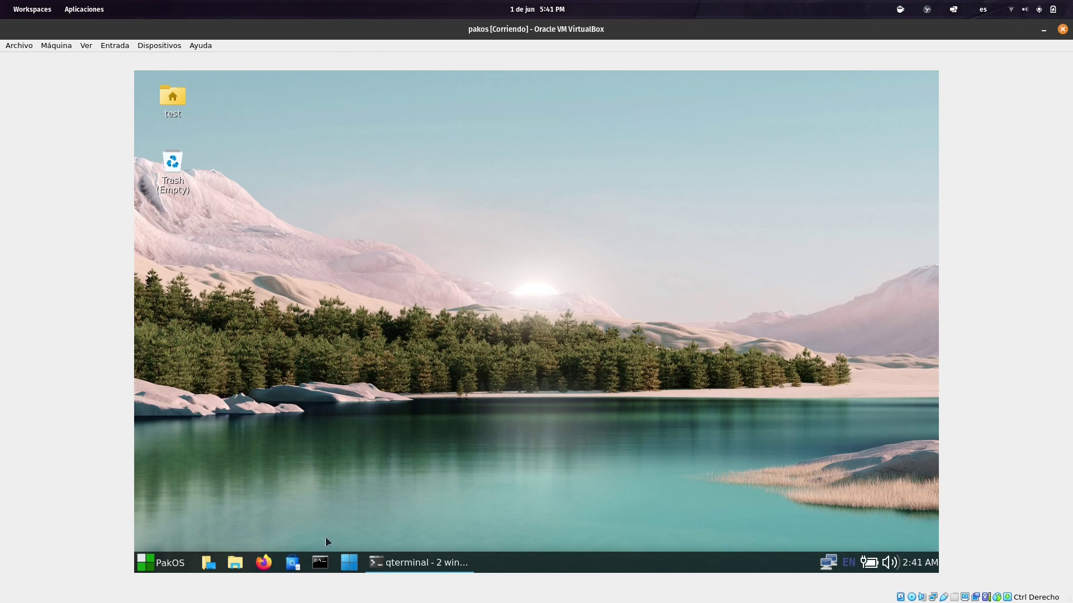
pyautogui.click(235, 562)
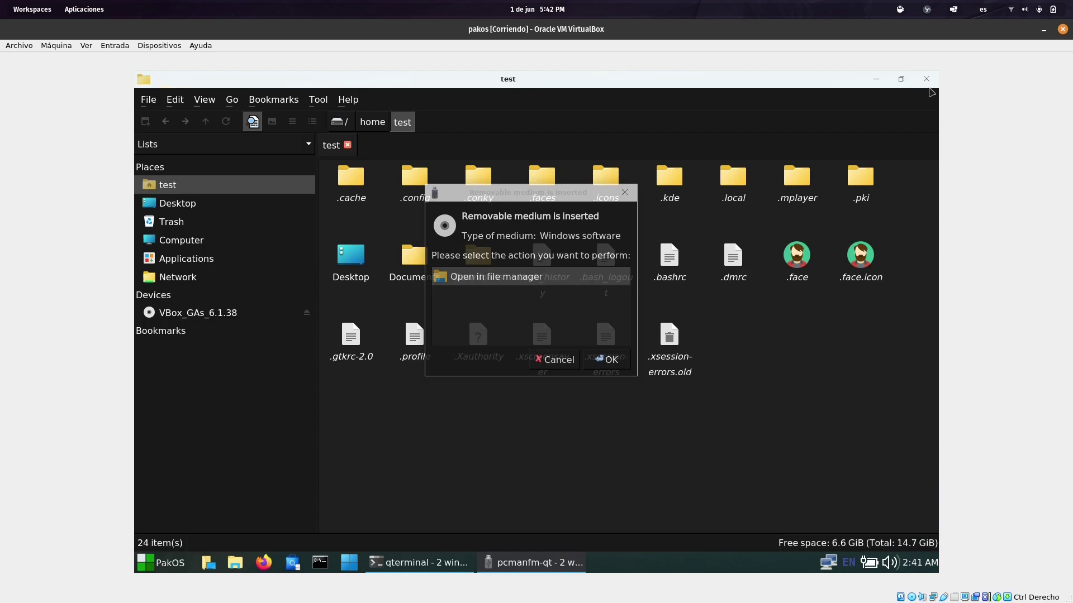
pyautogui.click(926, 79)
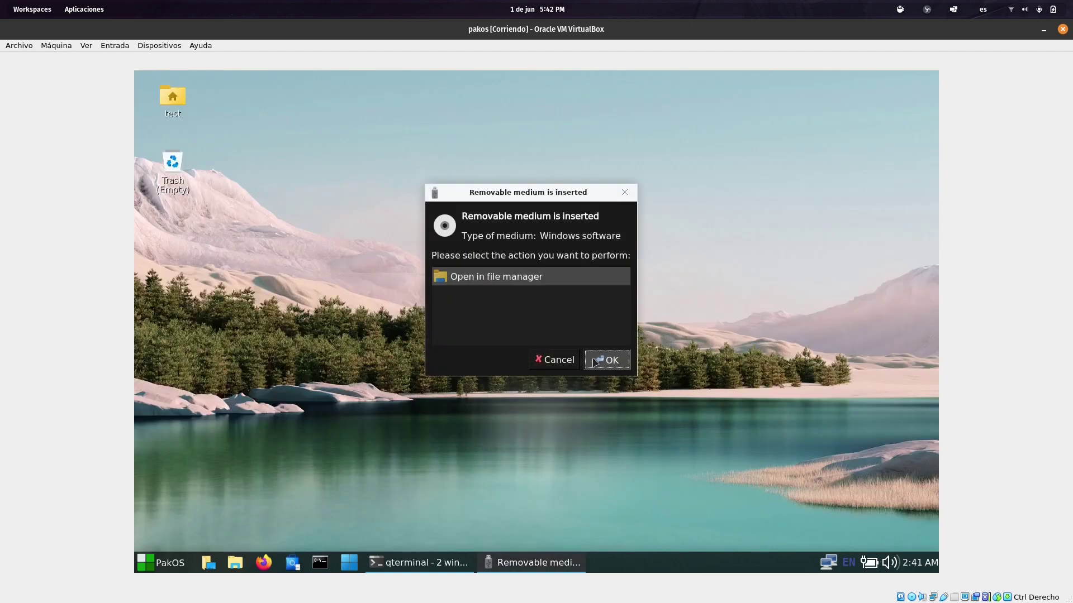
pyautogui.click(607, 359)
pyautogui.rightClick(503, 401)
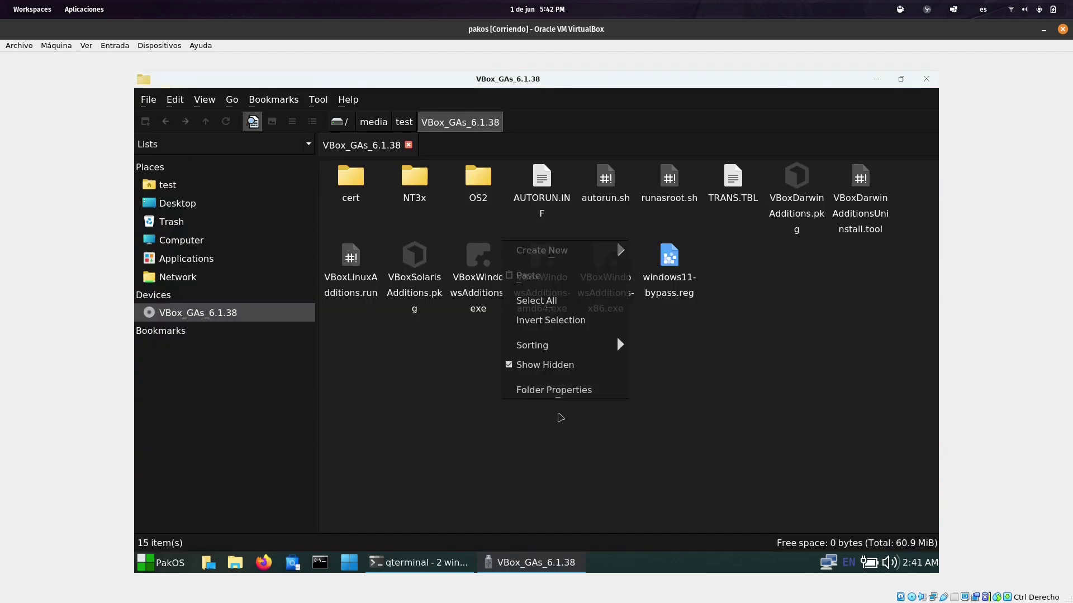
pyautogui.moveTo(581, 348)
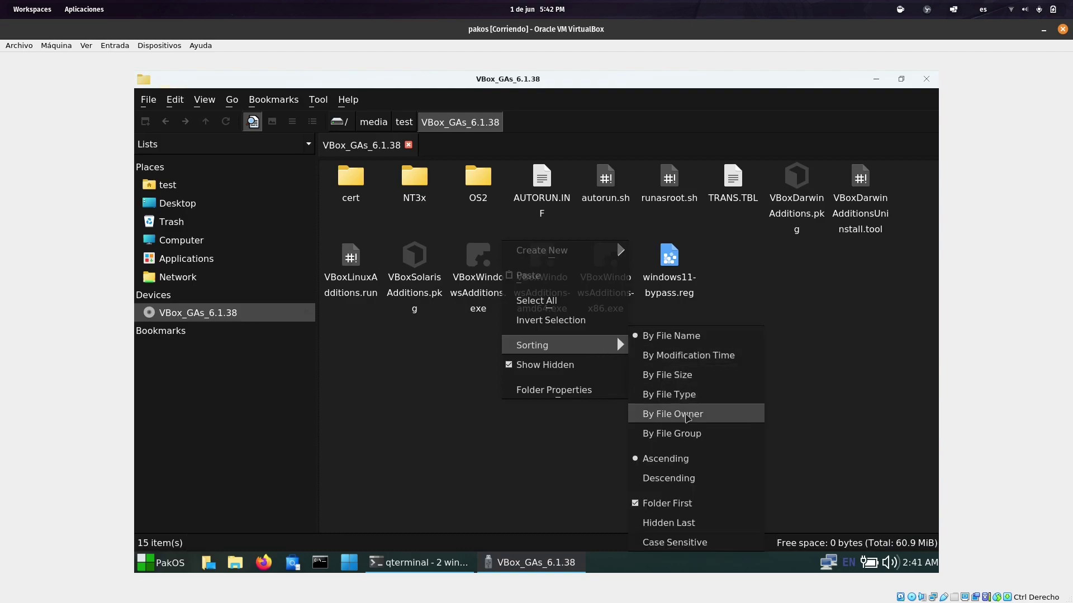
pyautogui.click(492, 451)
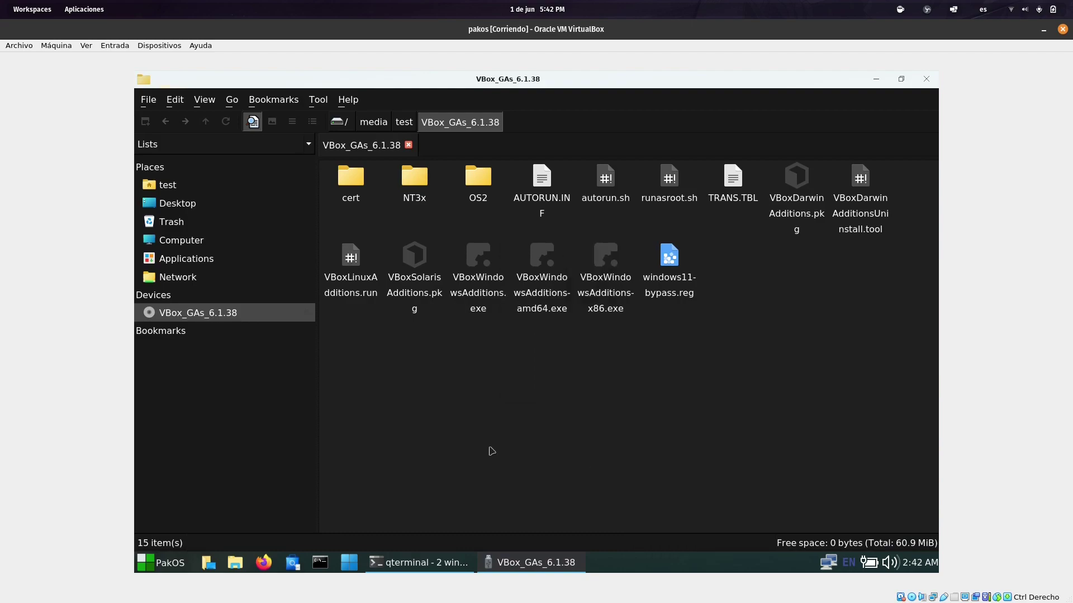
# Step: Open a new terminal, change to the /media/test/ directory and list its contents
pyautogui.click(320, 563)
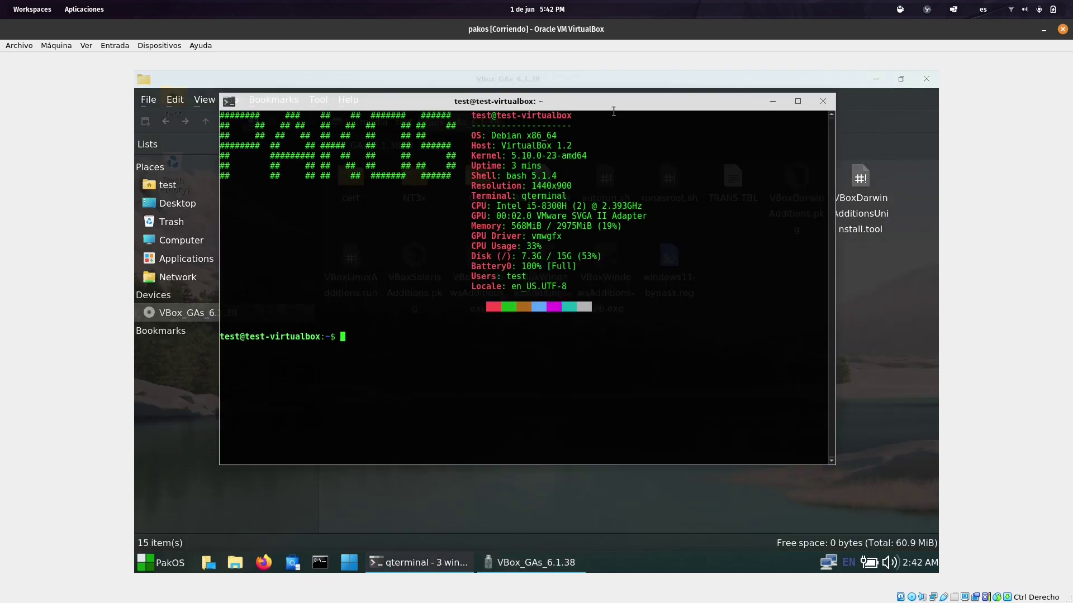
pyautogui.moveTo(604, 106); pyautogui.dragTo(595, 231)
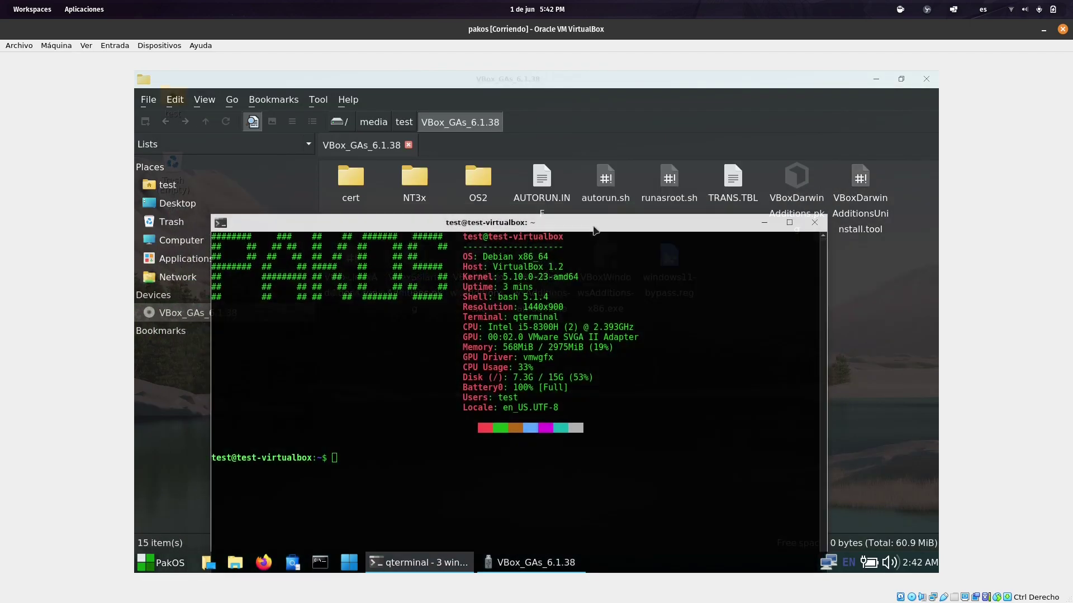
pyautogui.write('cd /media/test/')
pyautogui.press('Return')
pyautogui.write('ls')
pyautogui.press('Return')
# Step: Change to the VBox_GAs_6.1.38 directory, copying its name from the listing, and list its files
pyautogui.write('cd')
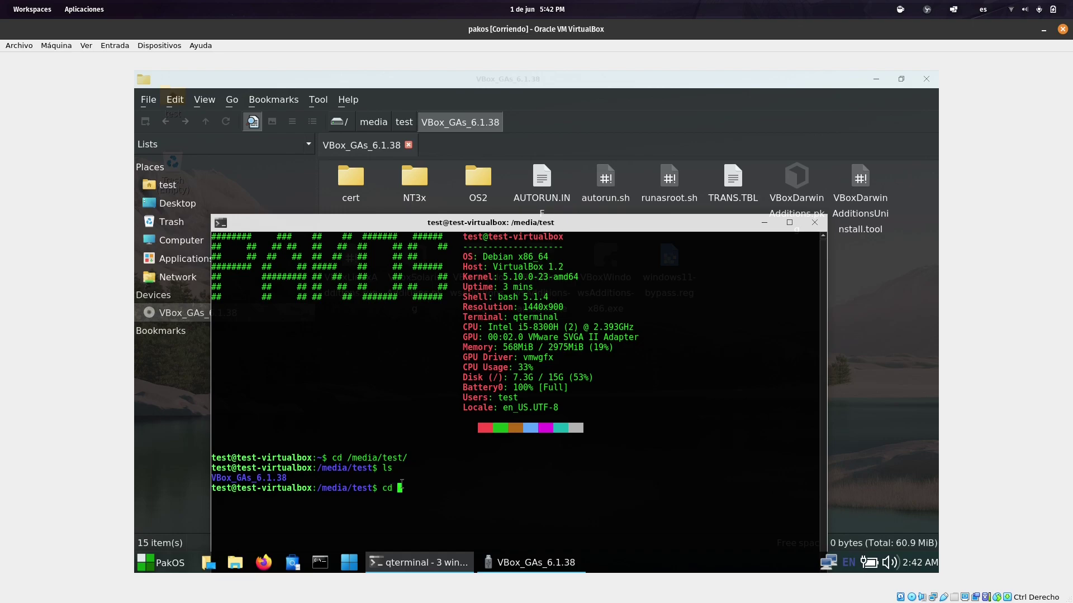
pyautogui.doubleClick(286, 478)
pyautogui.rightClick(239, 479)
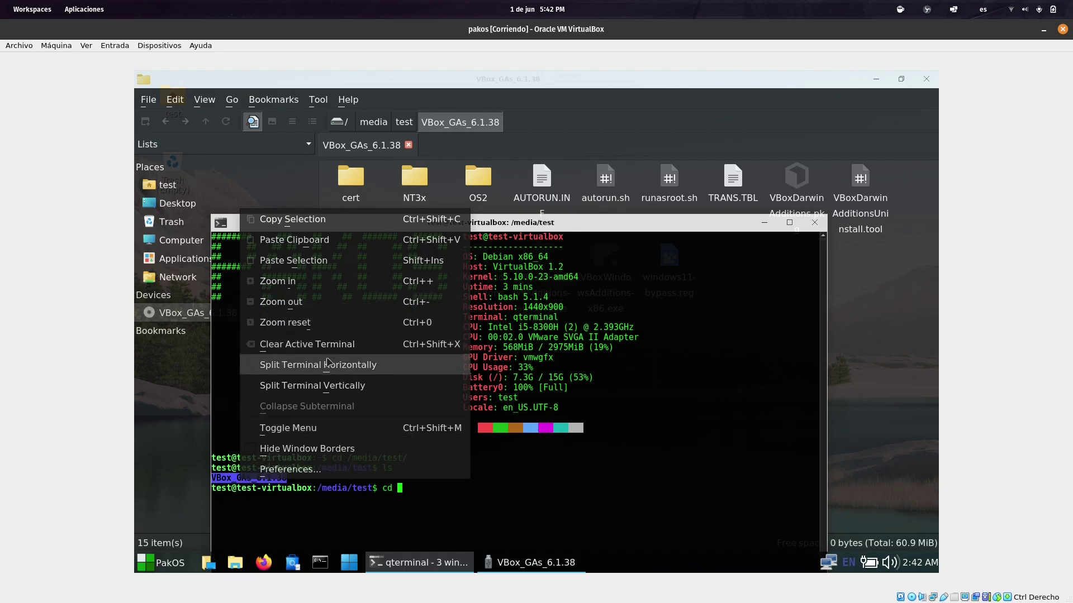
pyautogui.click(313, 226)
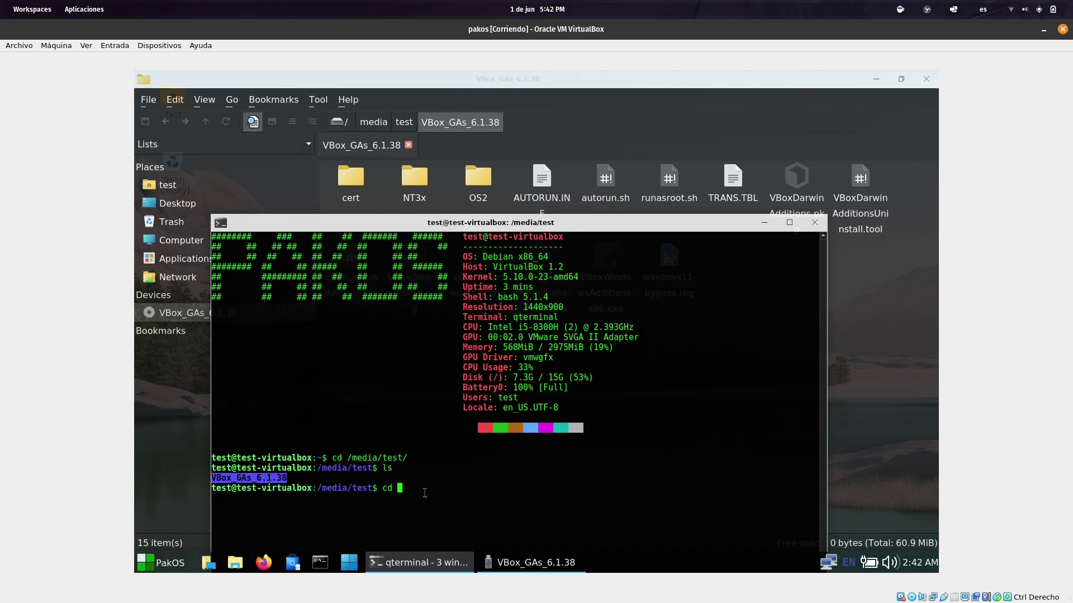
pyautogui.rightClick(402, 488)
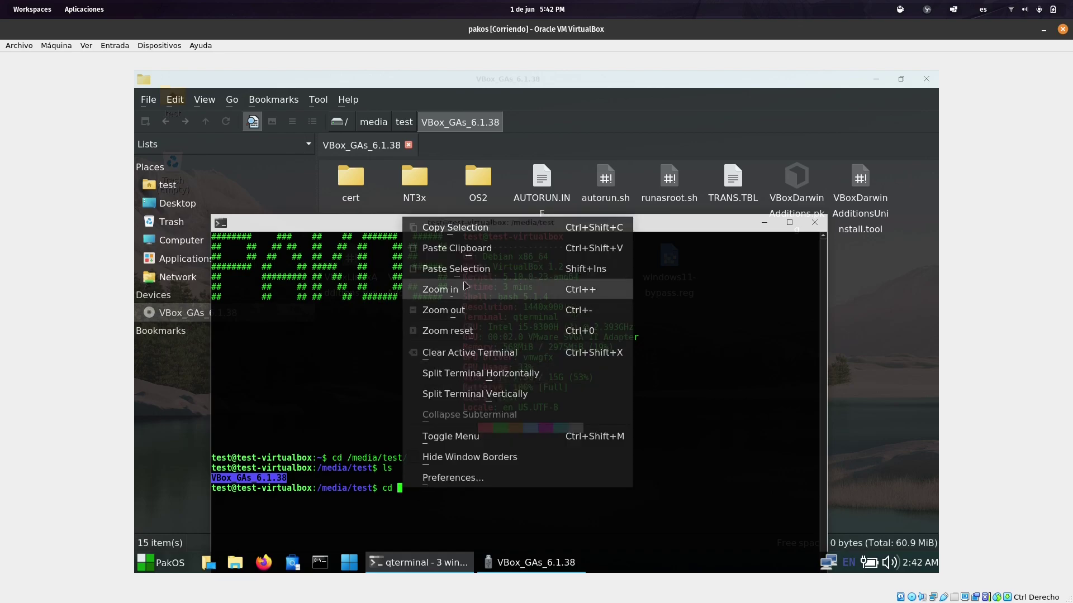
pyautogui.click(463, 255)
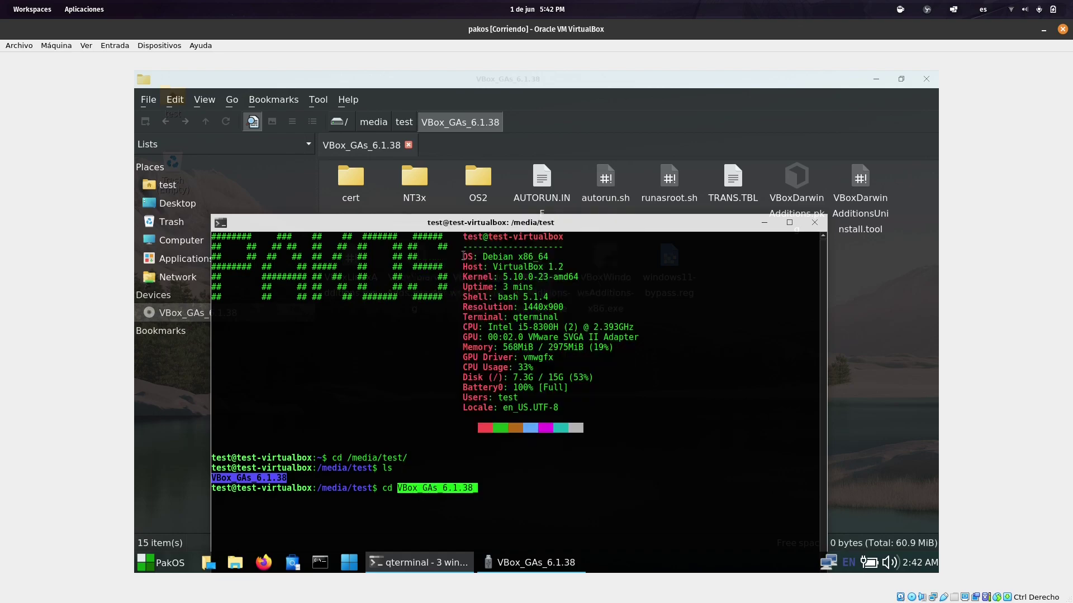
pyautogui.press('Return')
pyautogui.write('ls')
pyautogui.press('Return')
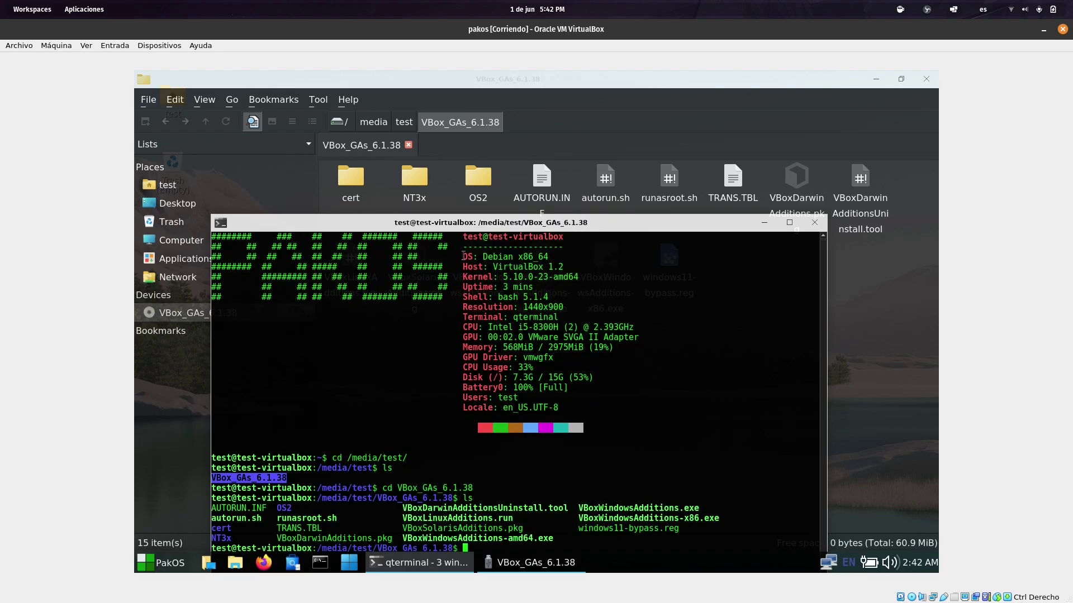
# Step: Run ./autorun.sh to start the Guest Additions installer and authenticate with the account password
pyautogui.moveTo(576, 223); pyautogui.dragTo(563, 139)
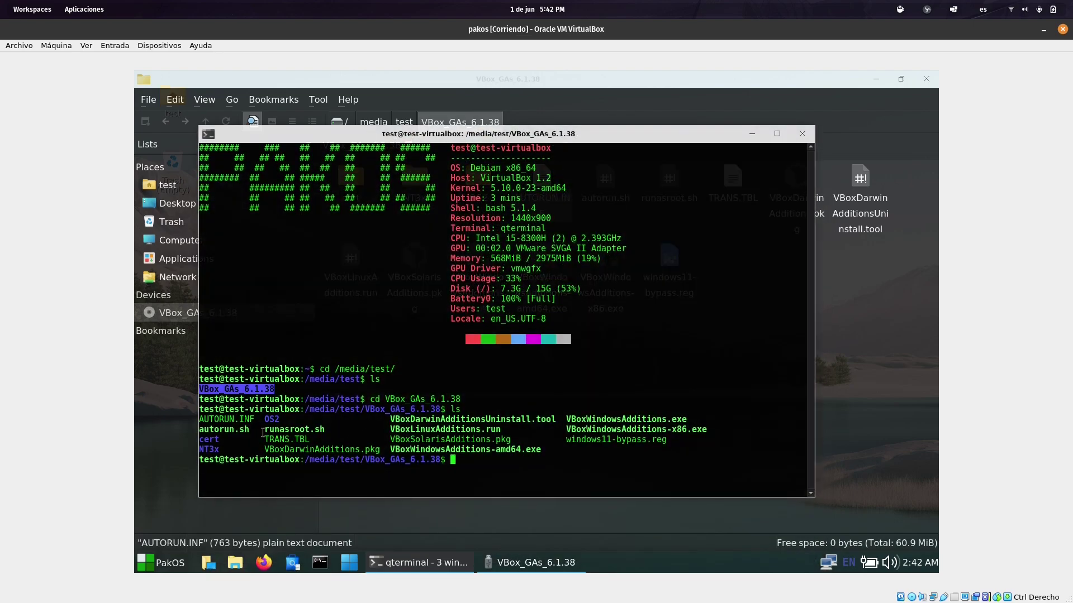
pyautogui.click(467, 465)
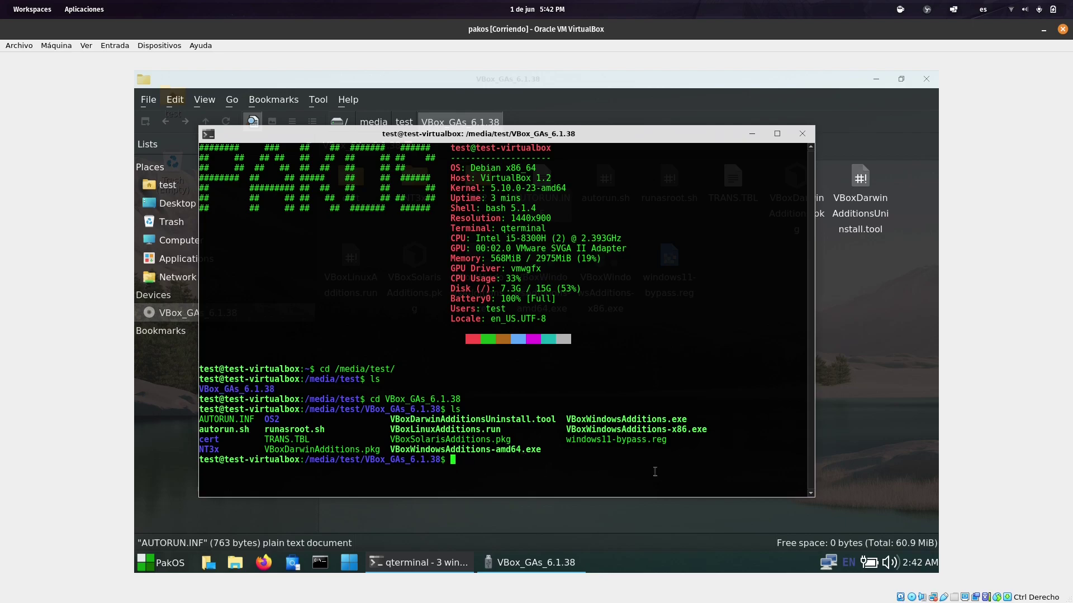
pyautogui.write('./autorun.sh')
pyautogui.press('Return')
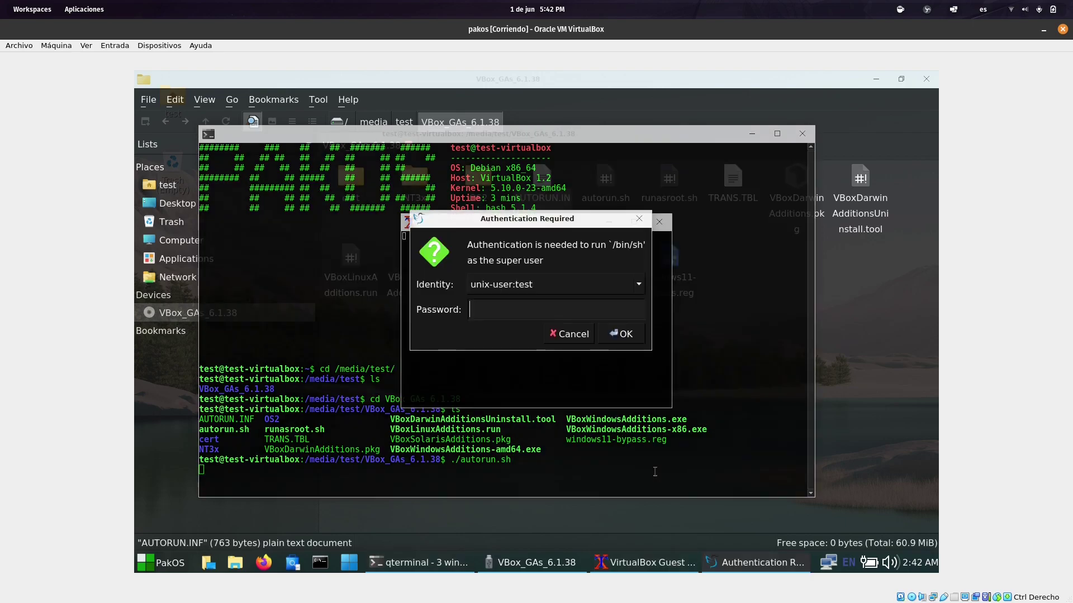
pyautogui.write('******')
pyautogui.press('Return')
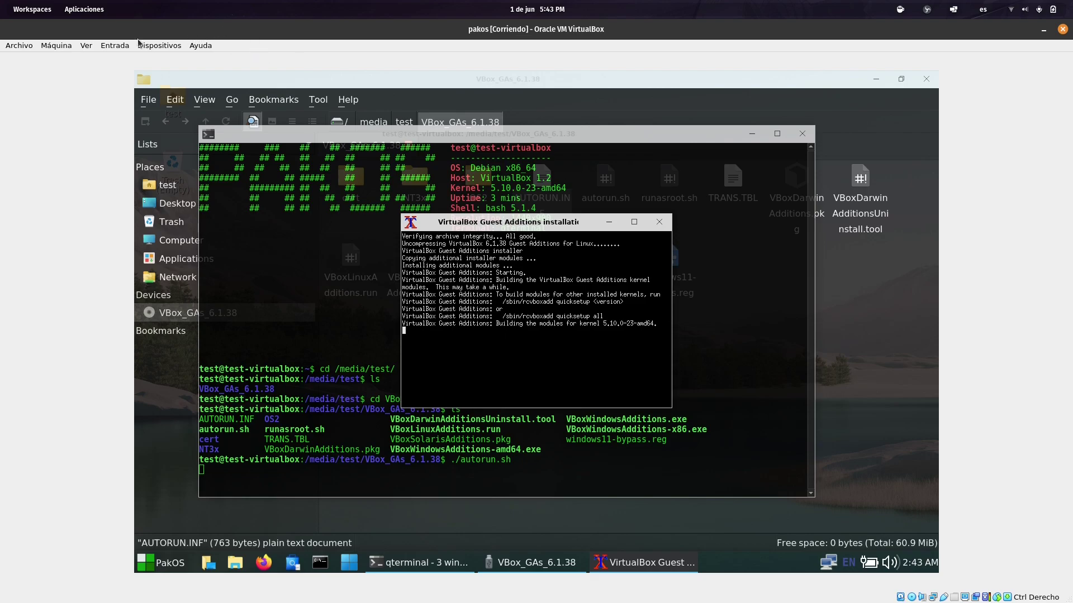
pyautogui.click(178, 46)
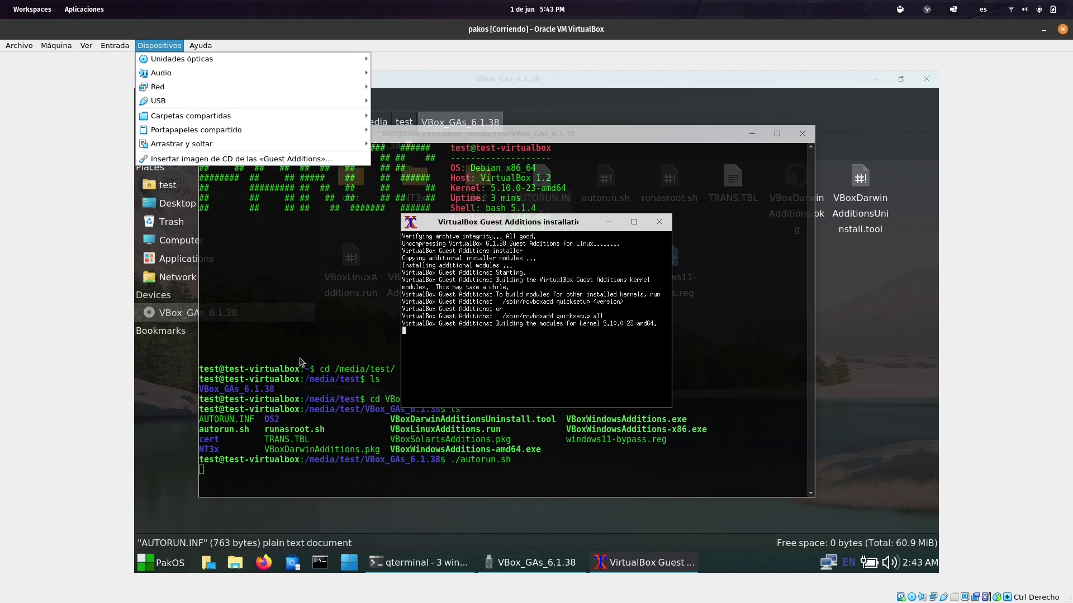
pyautogui.click(538, 230)
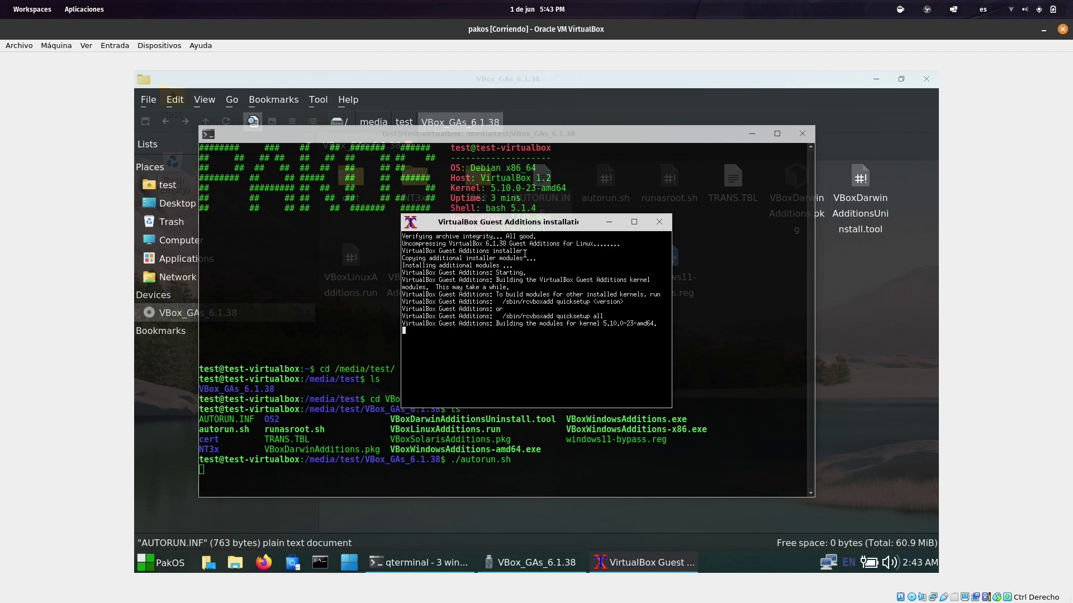
# Step: Move the Guest Additions installation window aside and bring the VBox_GAs_6.1.38 folder window to the front
pyautogui.moveTo(506, 221); pyautogui.dragTo(263, 166)
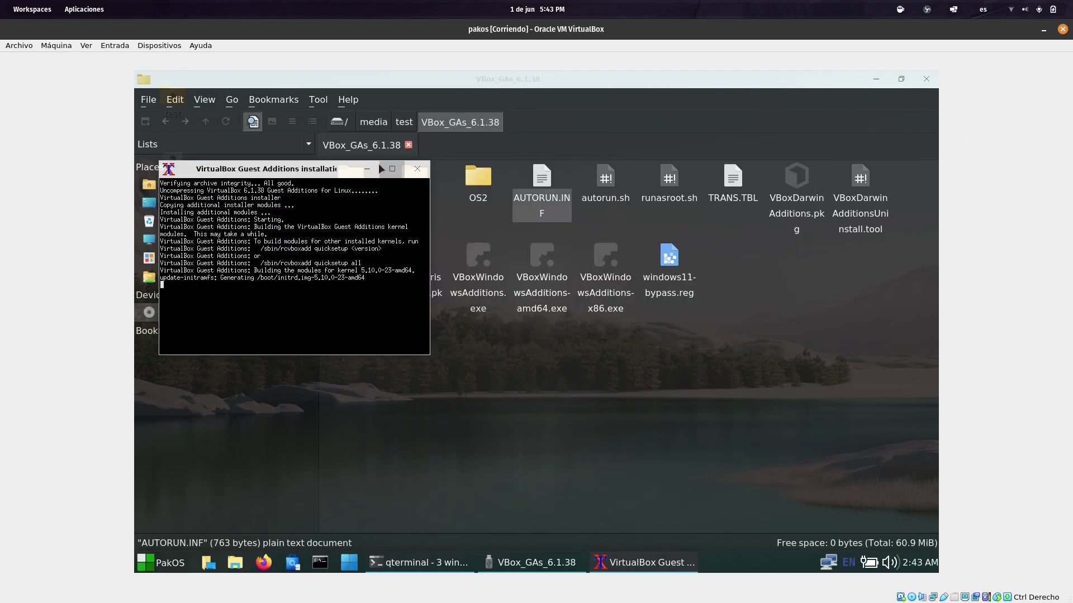
pyautogui.click(432, 177)
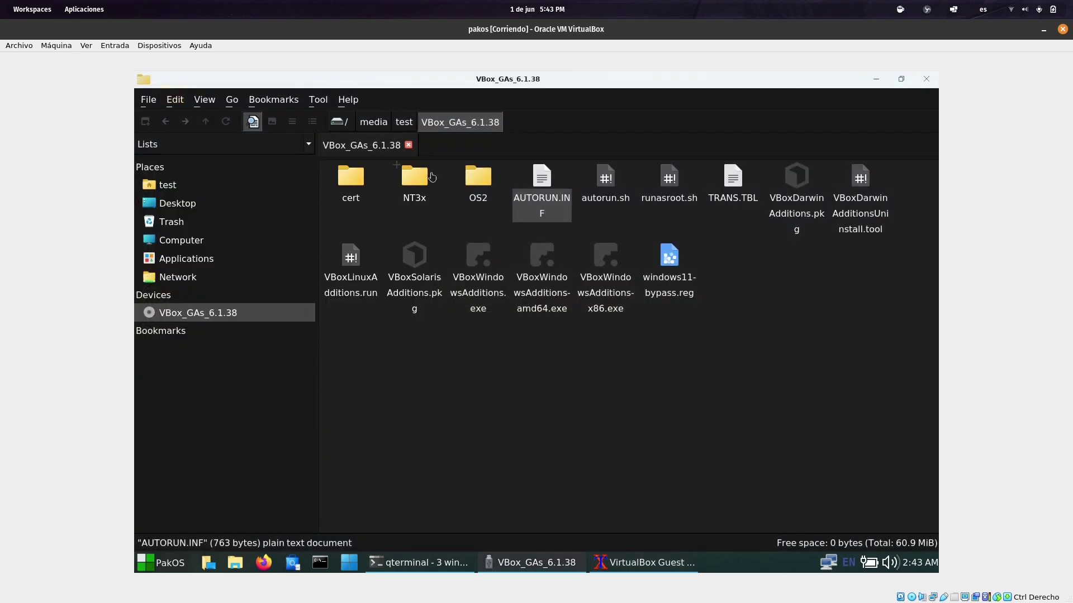
# Step: Minimize the VBox_GAs_6.1.38 folder window, view the Background settings in Desktop Preferences, and cancel without changes
pyautogui.click(876, 79)
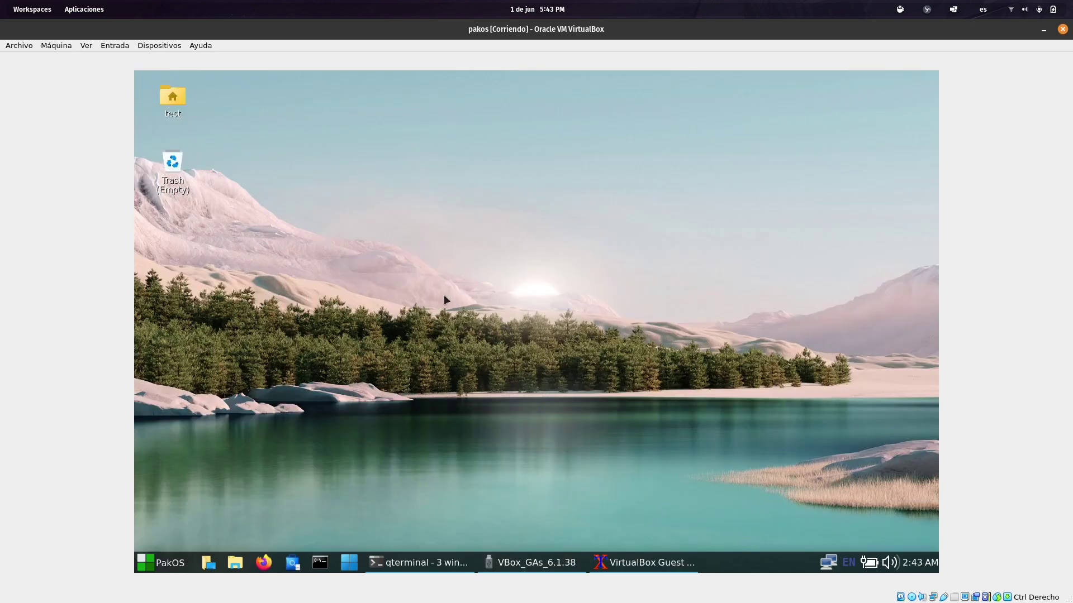
pyautogui.rightClick(297, 256)
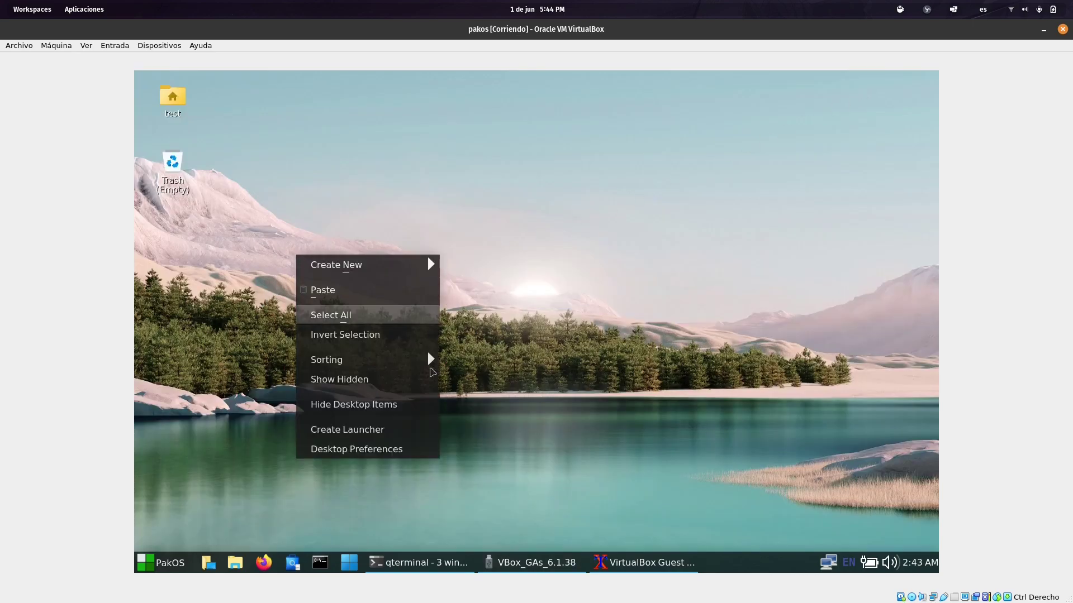
pyautogui.click(391, 450)
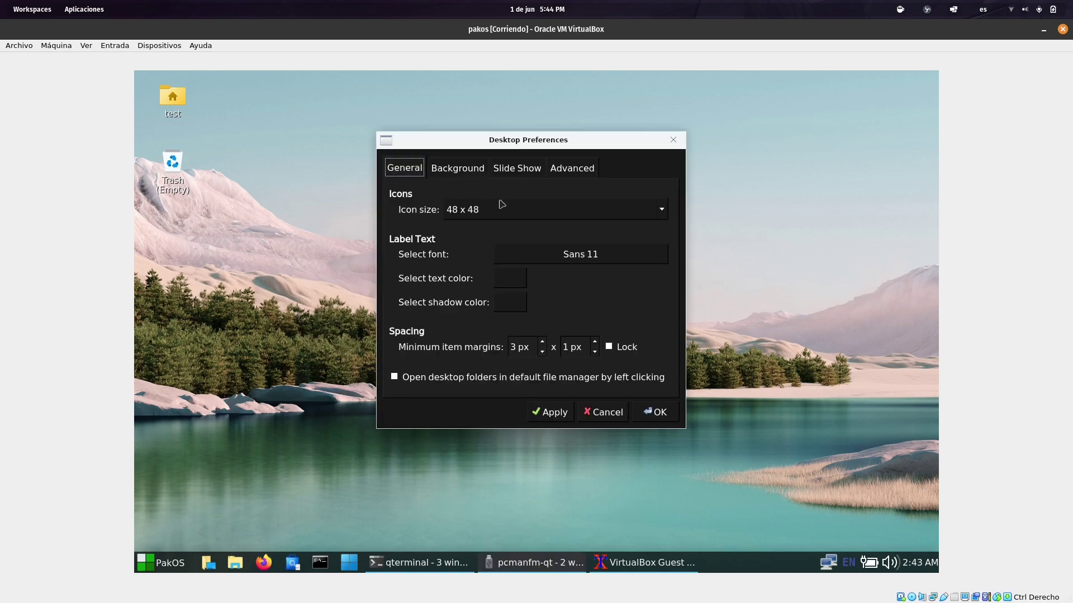
pyautogui.click(482, 174)
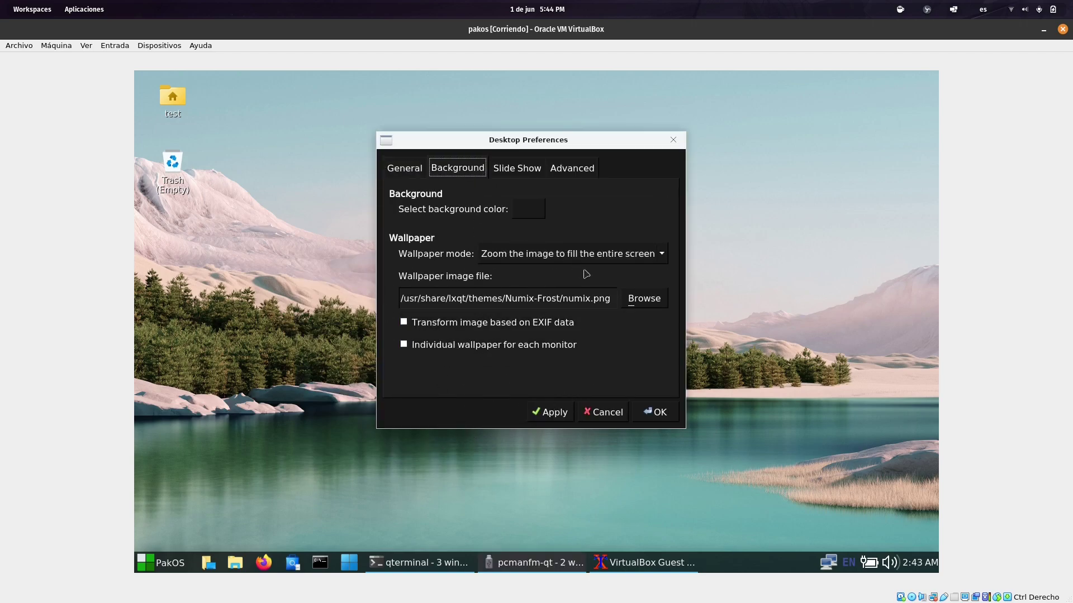
pyautogui.click(602, 413)
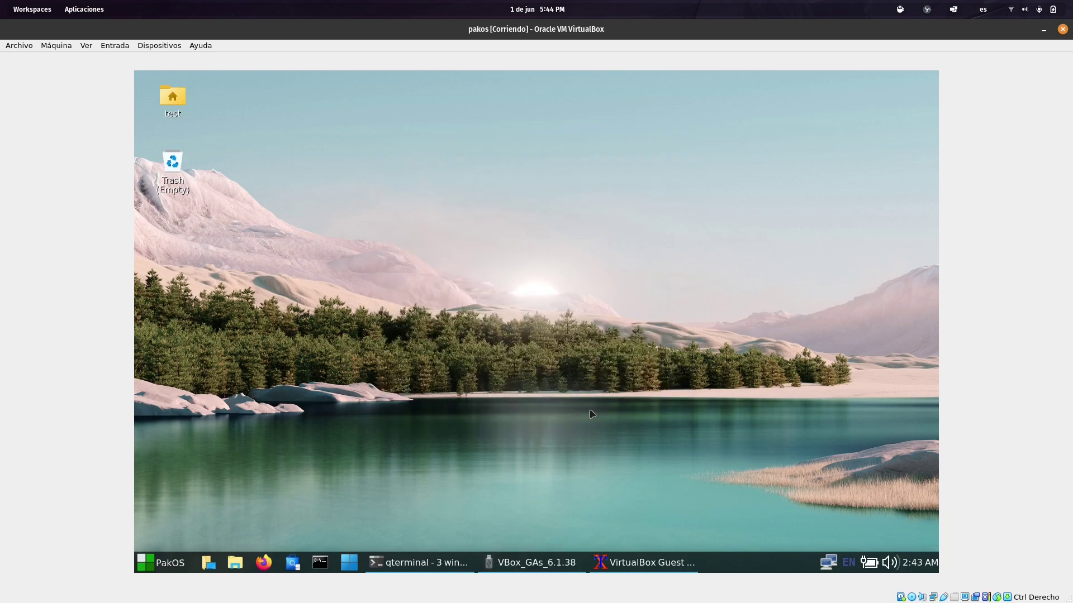
# Step: Open the test home folder in the file manager, minimize it, and view the list of open terminal windows
pyautogui.click(235, 563)
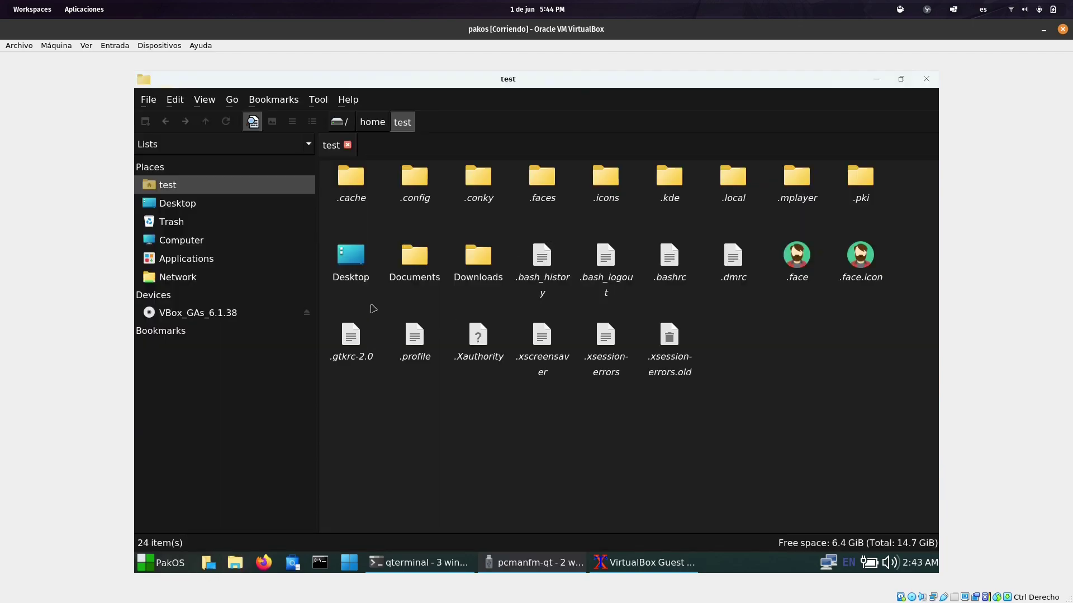
pyautogui.click(875, 80)
pyautogui.moveTo(409, 564)
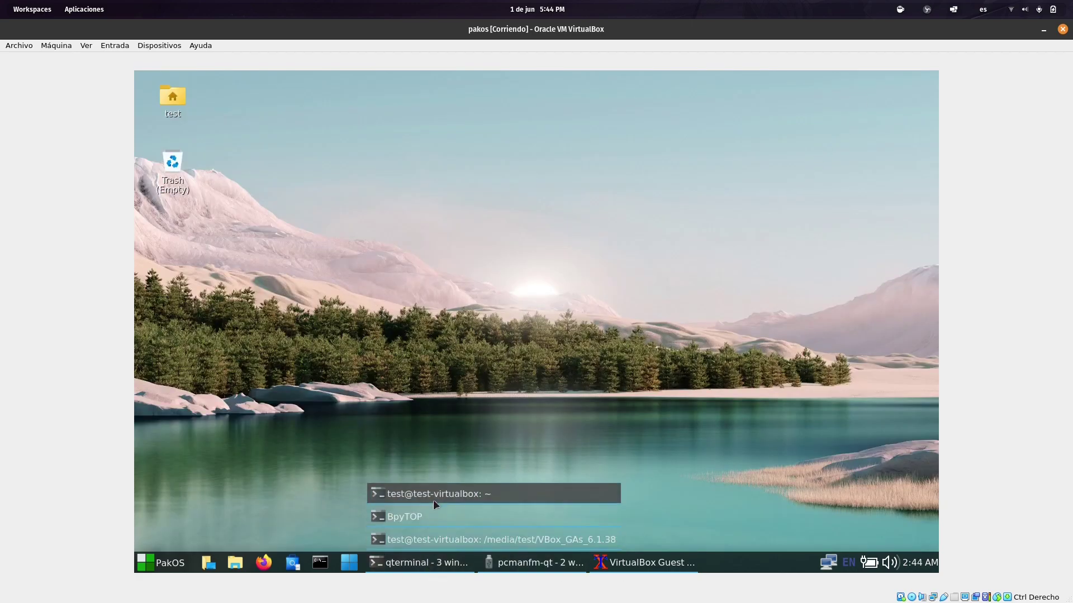
# Step: Lower the taskbar panel's background opacity to slightly under half and close the panel configuration
pyautogui.rightClick(769, 567)
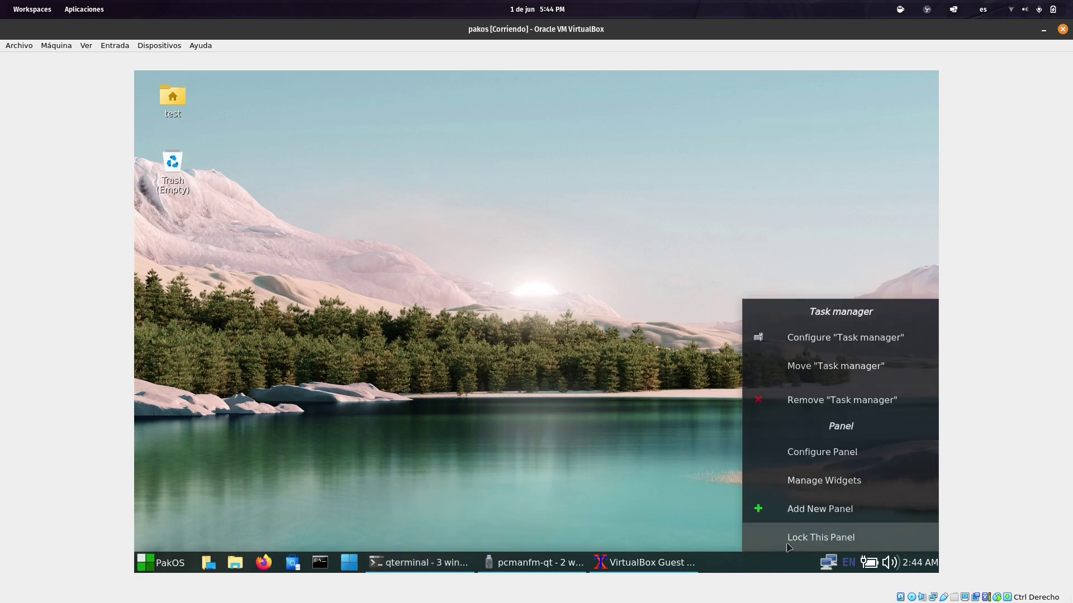
pyautogui.click(863, 453)
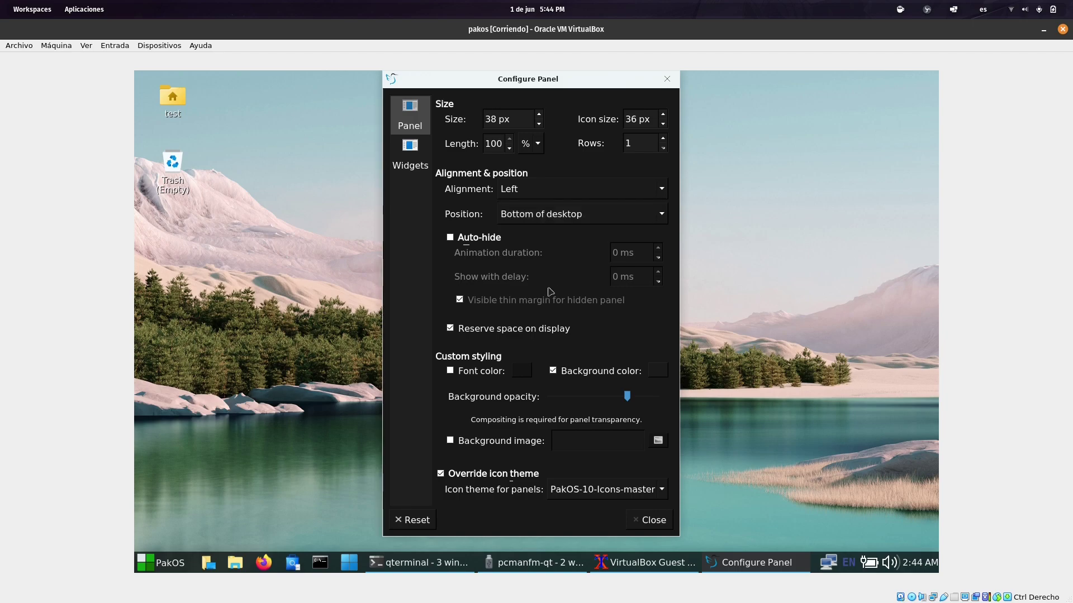
pyautogui.click(627, 396)
pyautogui.click(577, 400)
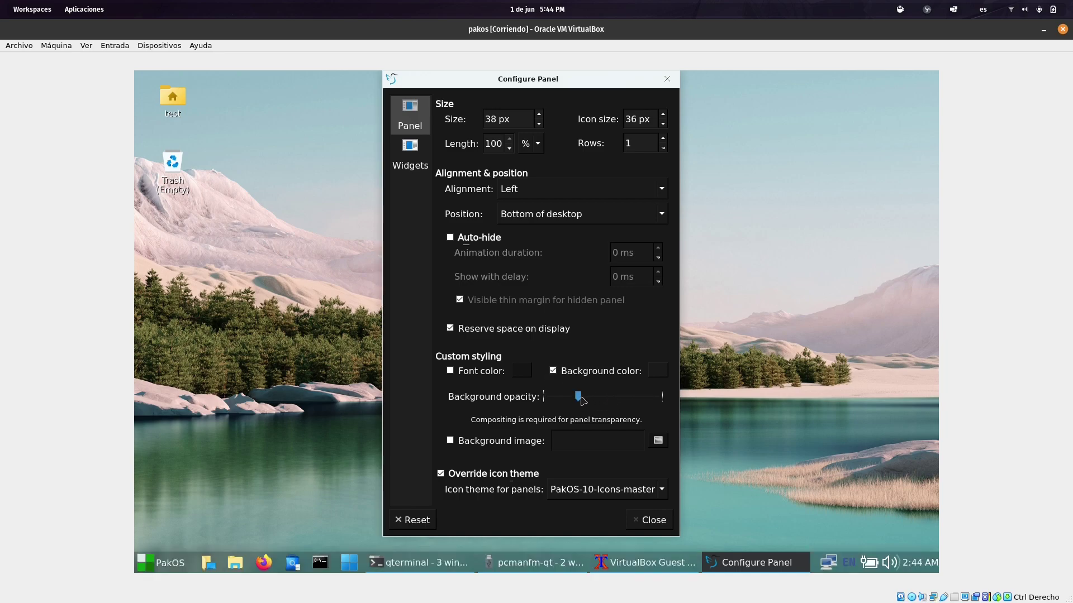
pyautogui.click(593, 403)
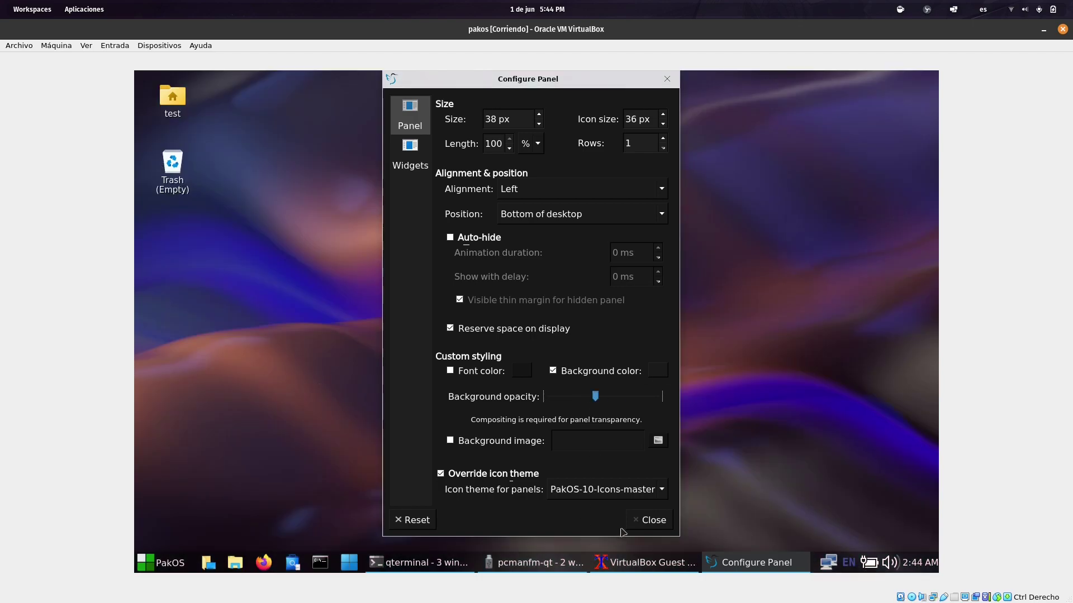
pyautogui.click(648, 520)
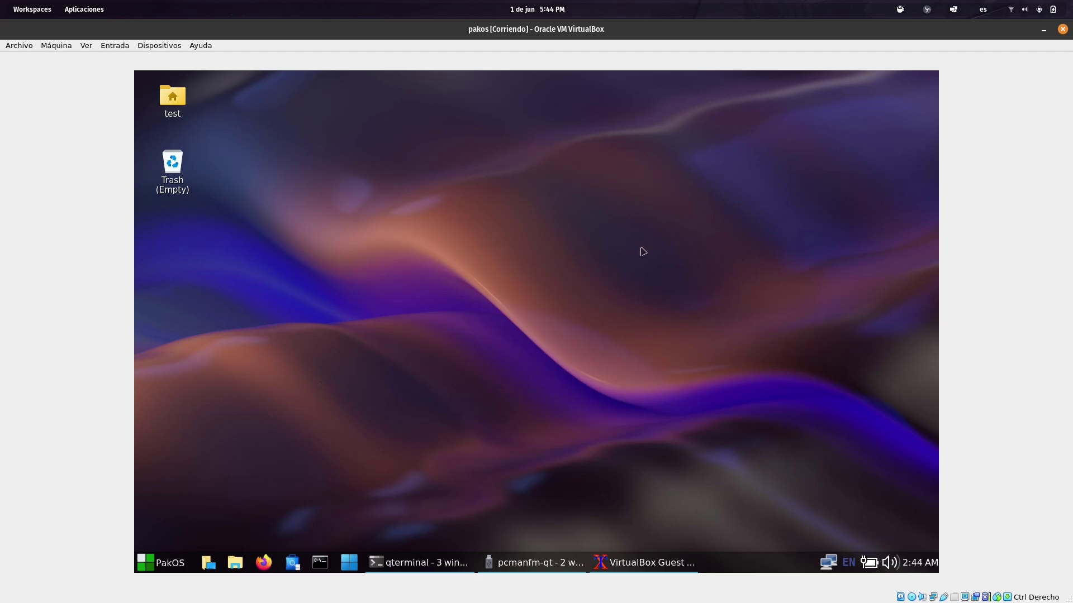
# Step: Bring up the VirtualBox Guest Additions installation window and close it to finish the installer
pyautogui.click(648, 563)
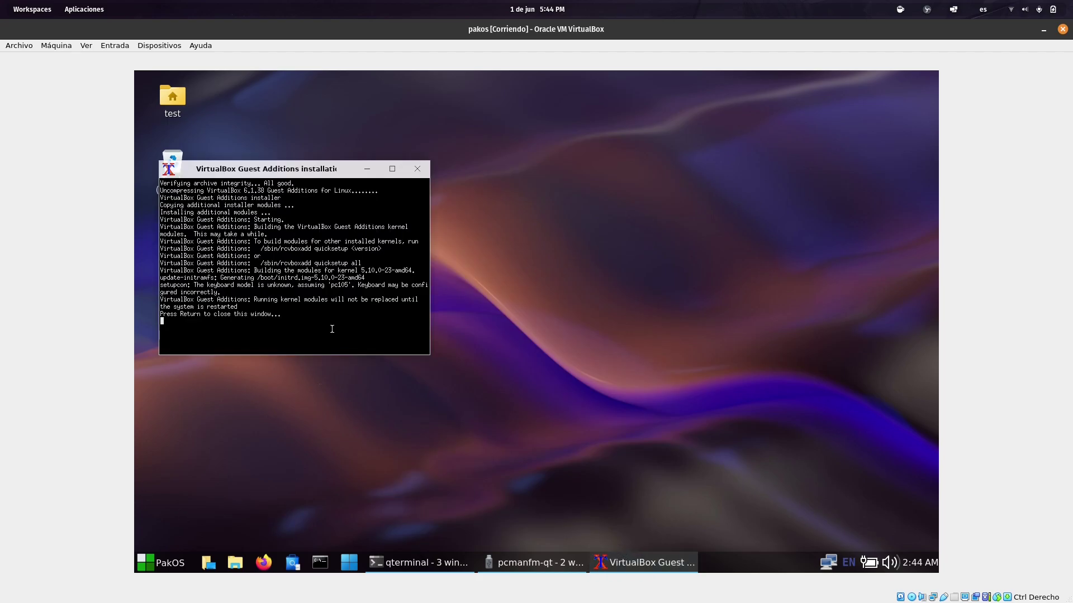
pyautogui.press('Return')
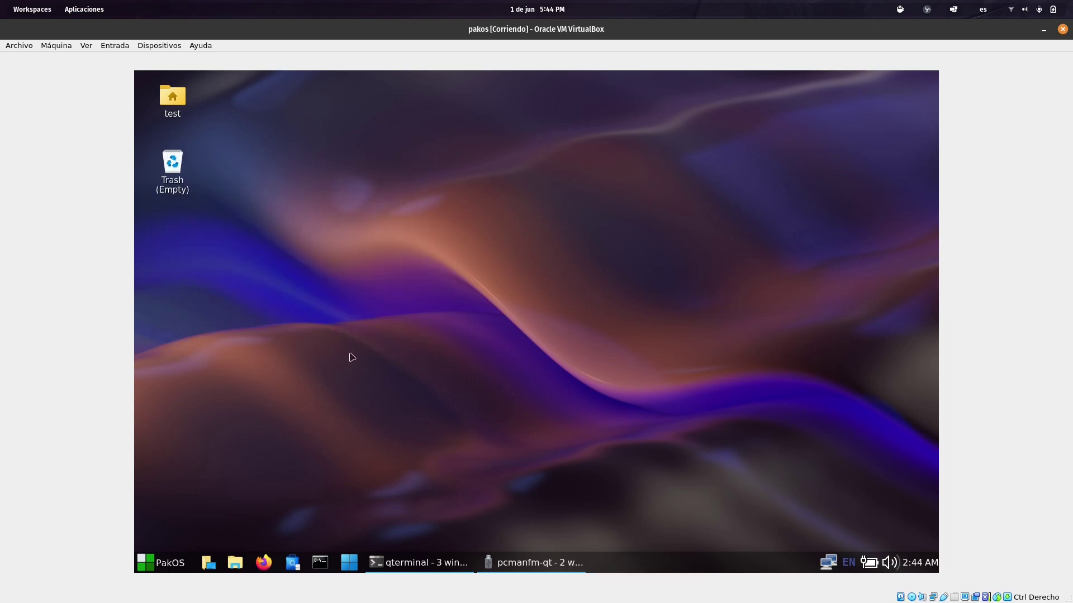
pyautogui.click(423, 564)
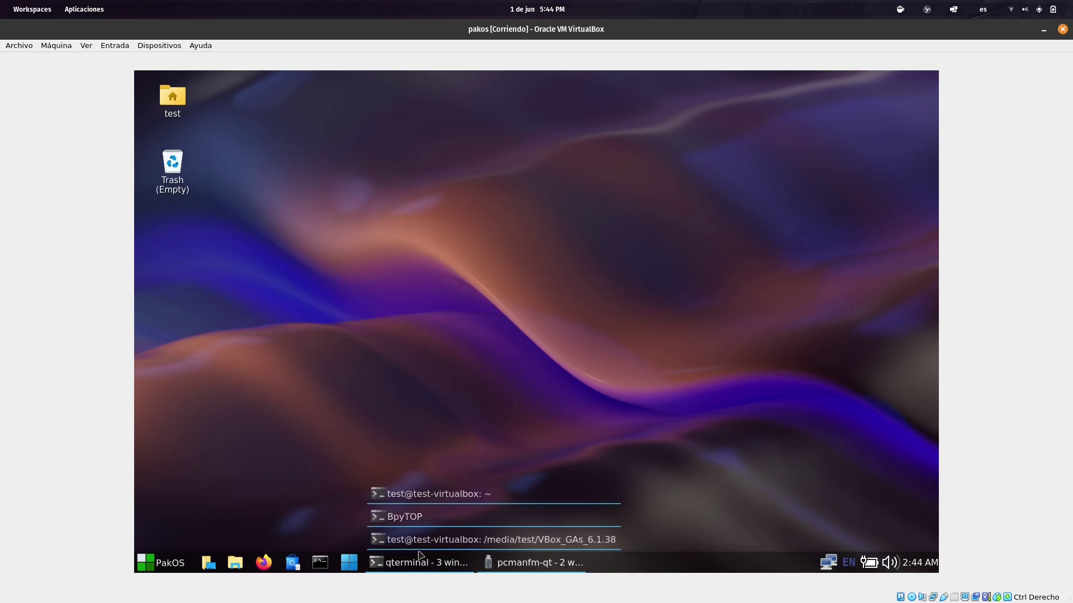
# Step: Restart the PakOS guest system and confirm the restart
pyautogui.click(143, 565)
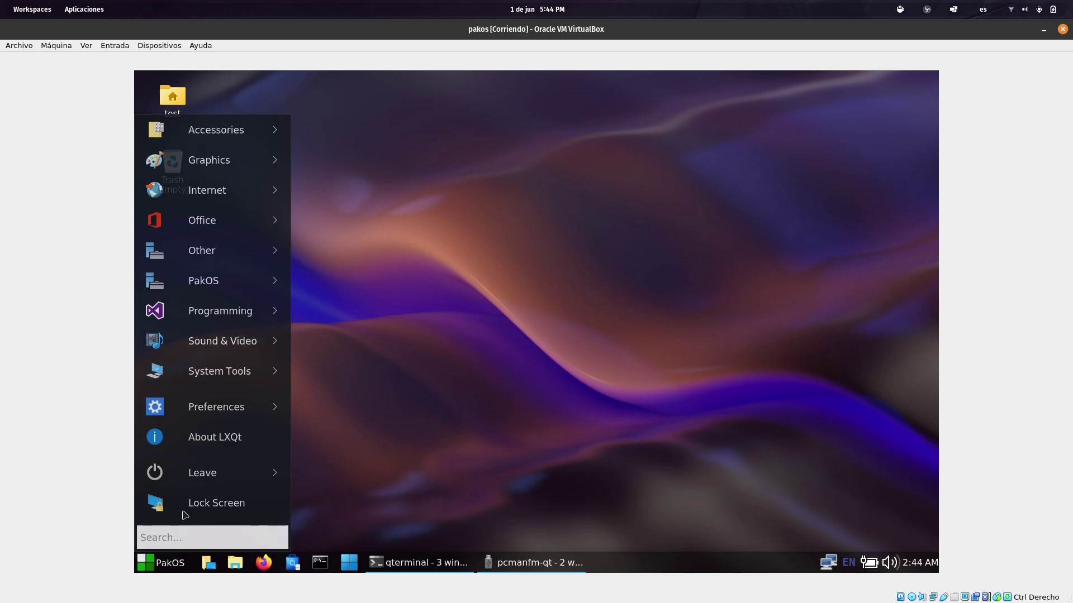
pyautogui.moveTo(213, 472)
pyautogui.click(378, 471)
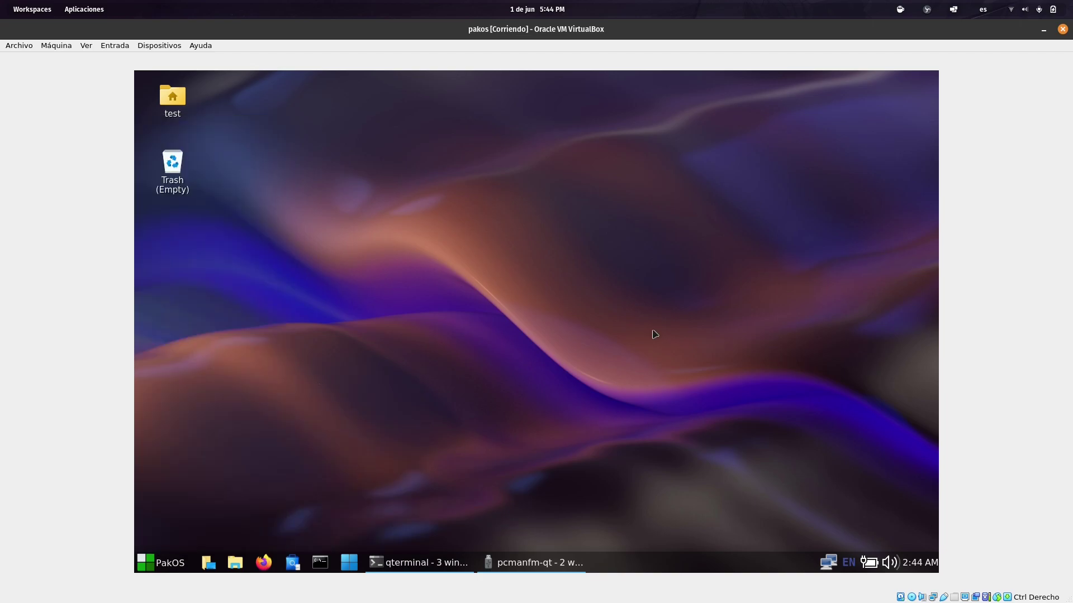
pyautogui.click(646, 303)
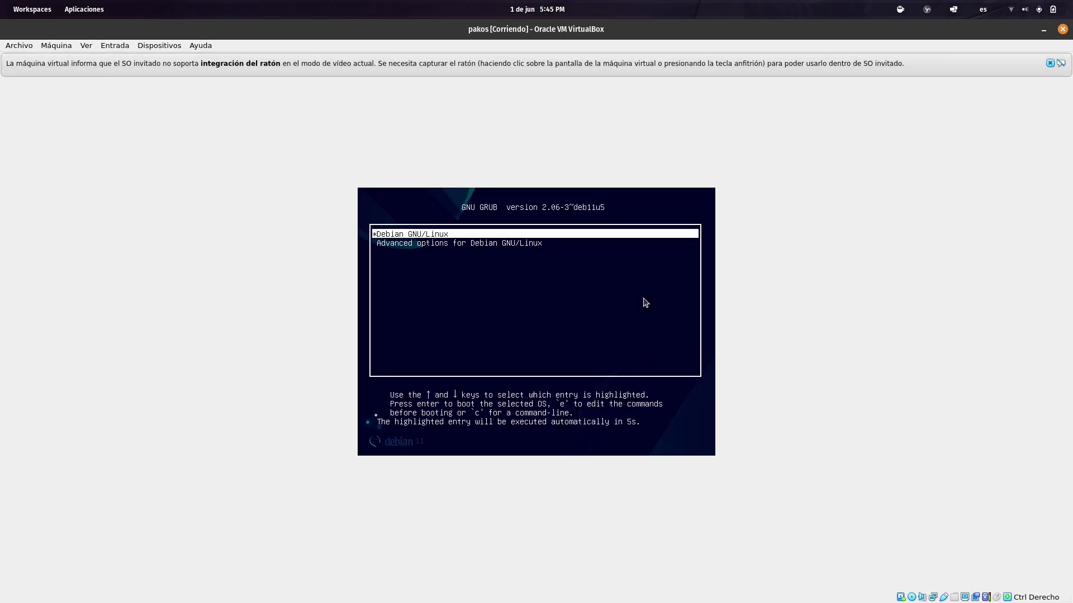
# Step: Boot the Debian GNU/Linux entry and log in to the desktop with the account password
pyautogui.press('Return')
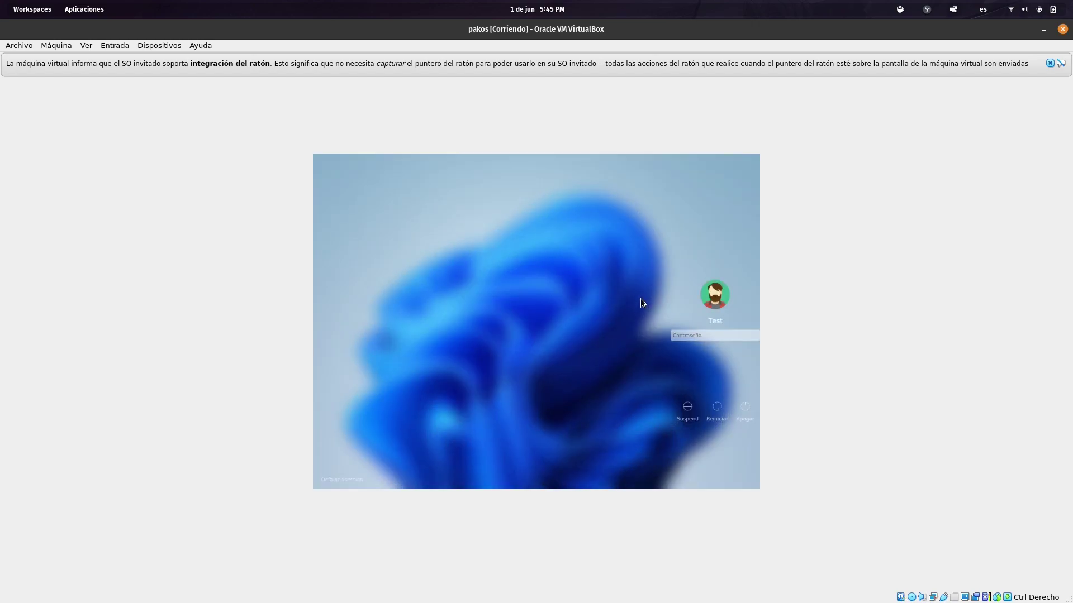
pyautogui.write('*')
pyautogui.press('Return')
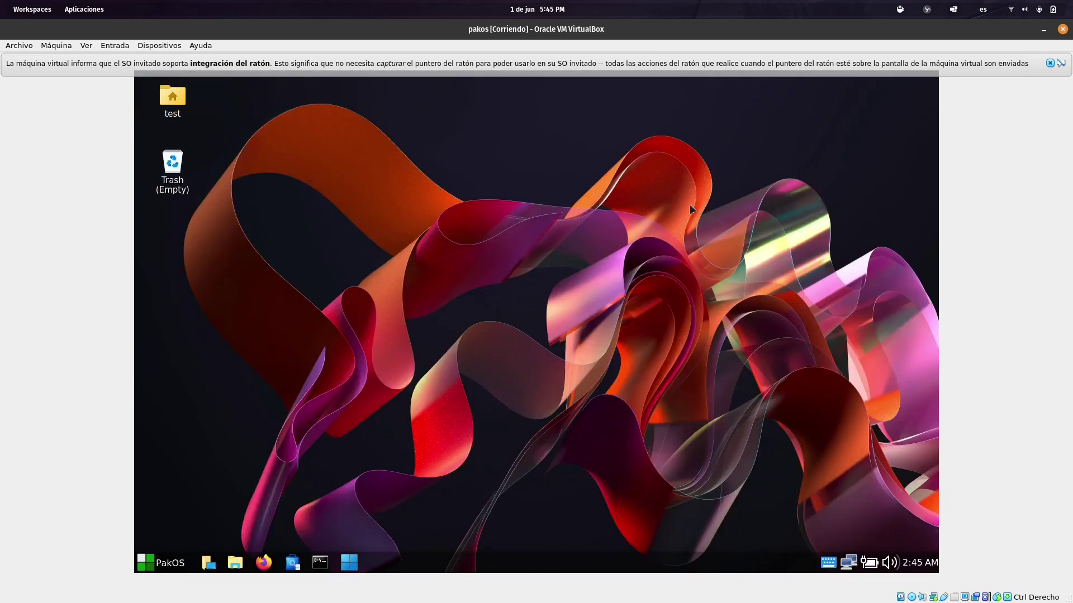
# Step: Test whether the guest display follows the virtual machine window by restoring, moving, resizing and maximizing that window
pyautogui.doubleClick(663, 33)
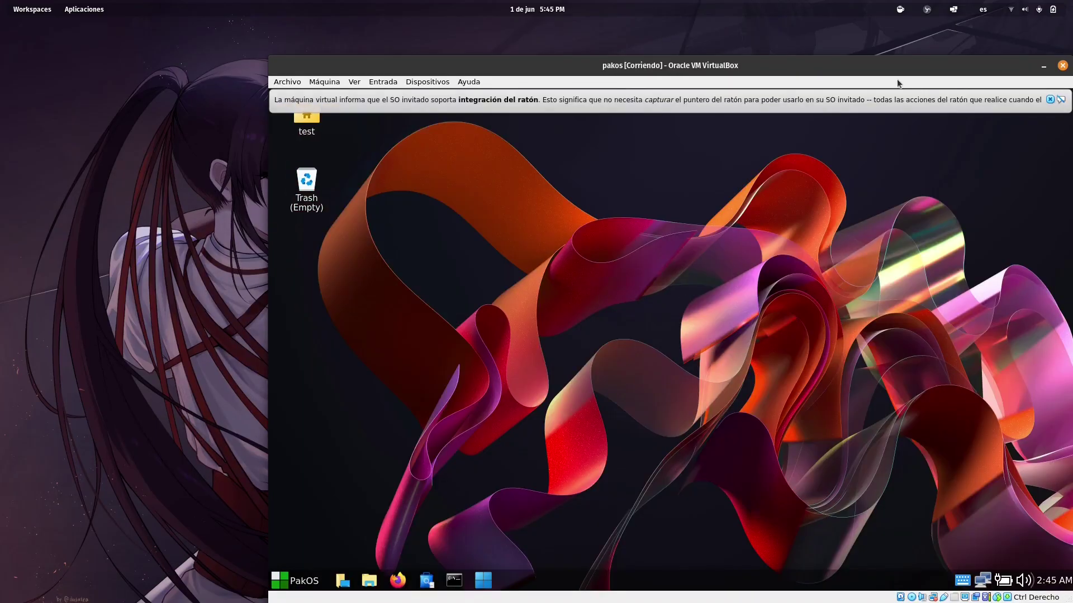
pyautogui.moveTo(853, 71); pyautogui.dragTo(663, 66)
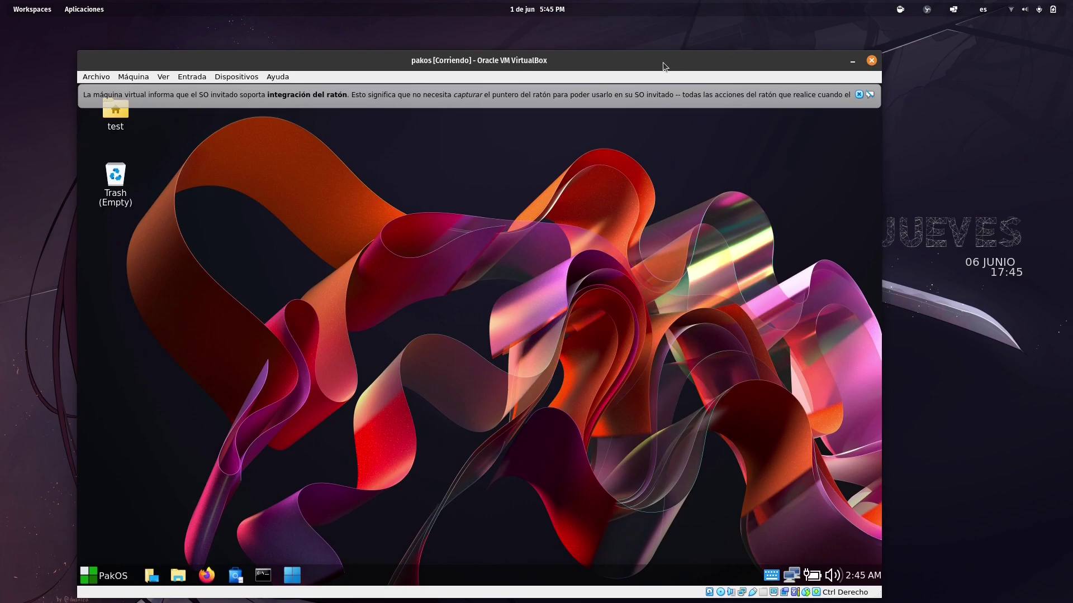
pyautogui.doubleClick(663, 62)
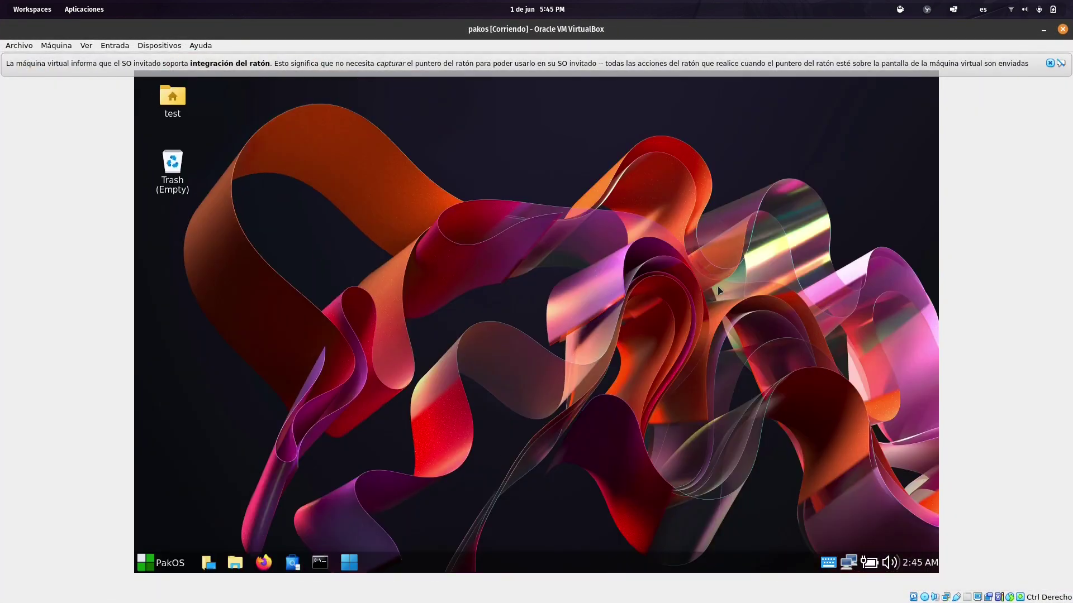
pyautogui.doubleClick(765, 32)
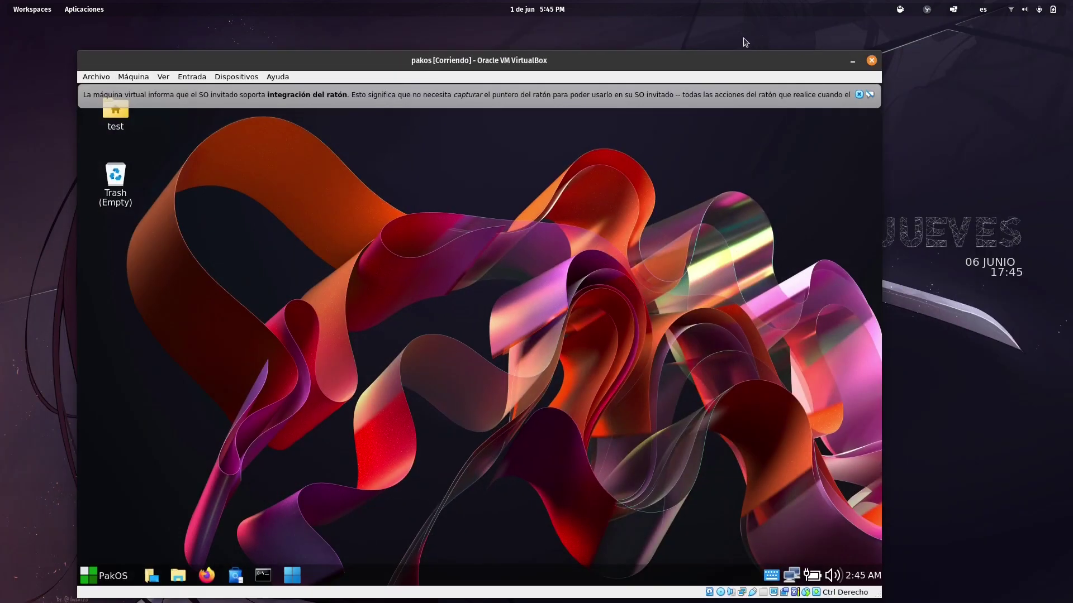
pyautogui.moveTo(702, 60); pyautogui.dragTo(669, 28)
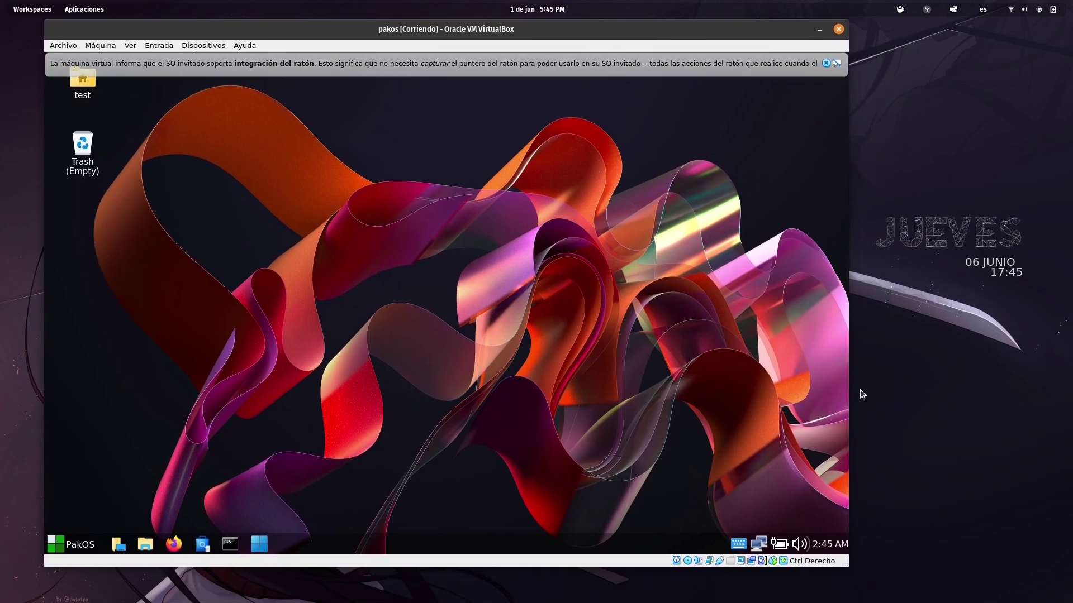
pyautogui.moveTo(850, 388)
pyautogui.mouseDown()
pyautogui.moveTo(997, 385)
pyautogui.moveTo(849, 386)
pyautogui.mouseUp()
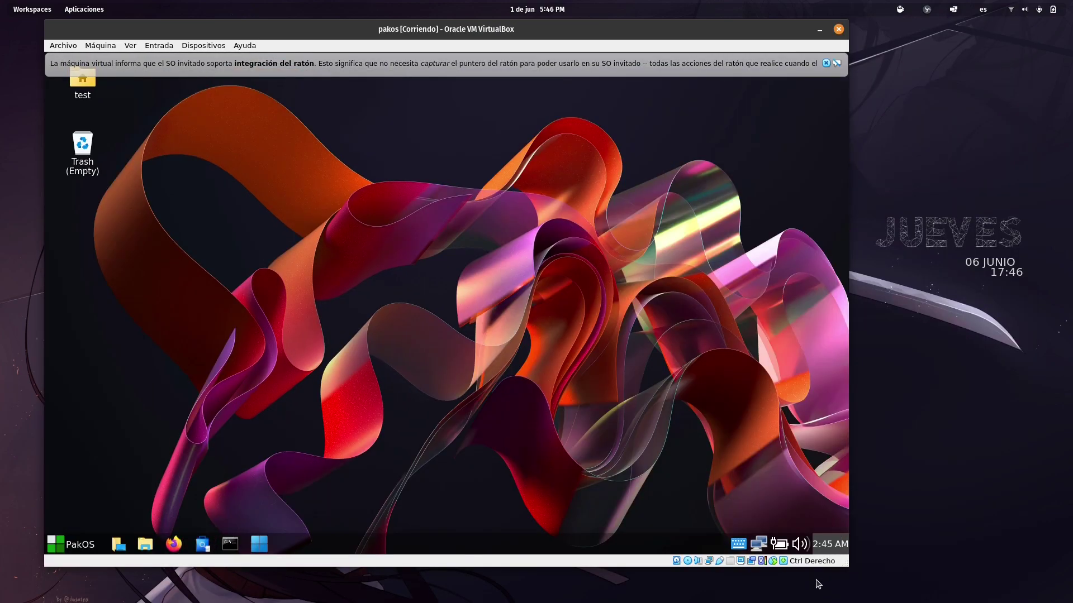
pyautogui.rightClick(264, 277)
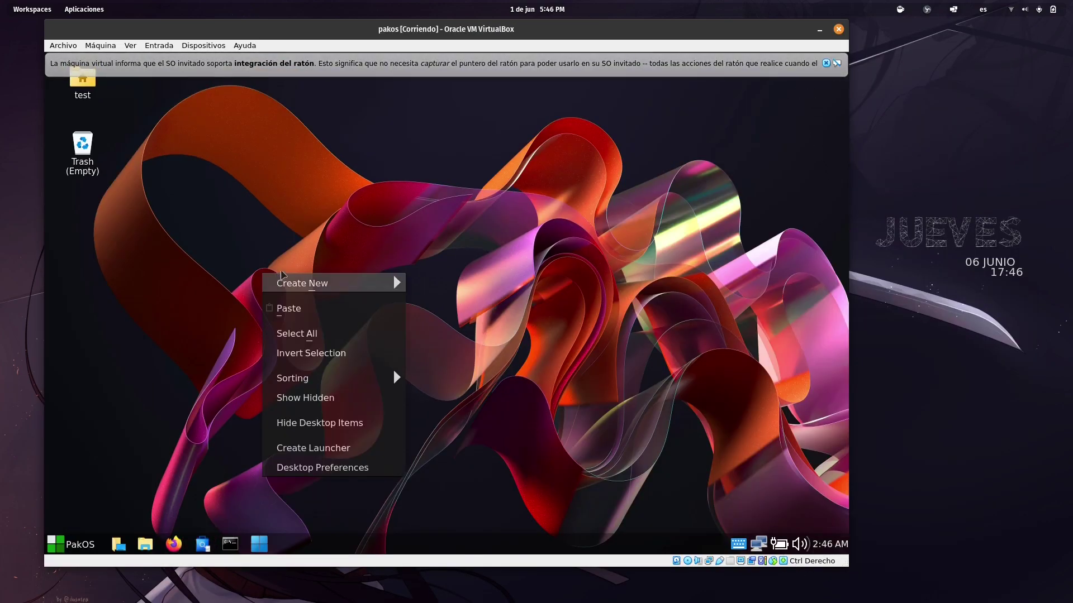
pyautogui.doubleClick(703, 37)
pyautogui.click(389, 157)
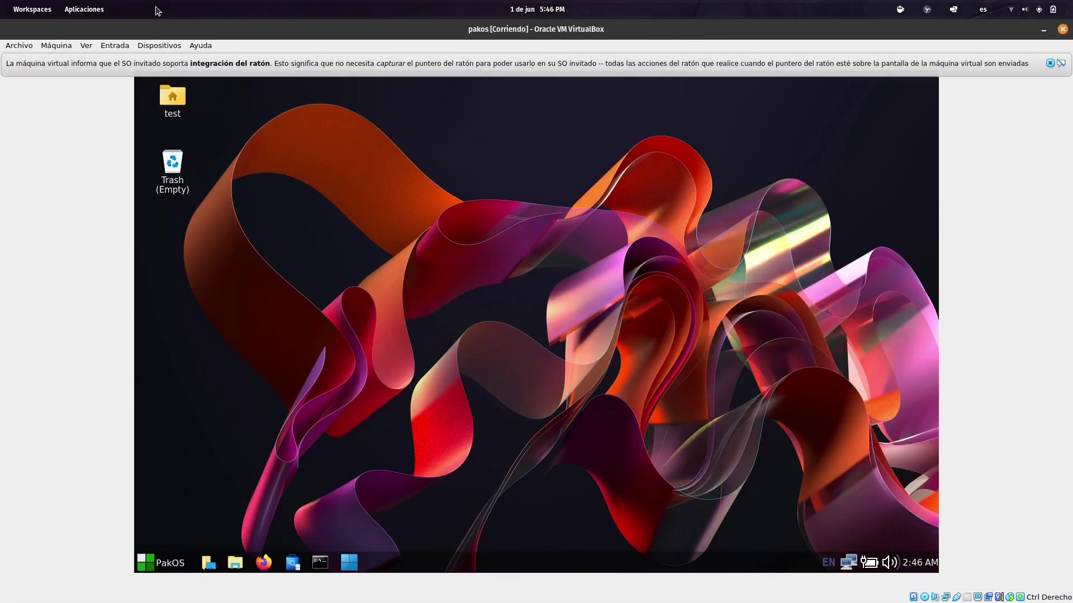
# Step: Switch the virtual machine view to scaled mode (Modo escalado) and dismiss the mouse integration notice
pyautogui.click(86, 47)
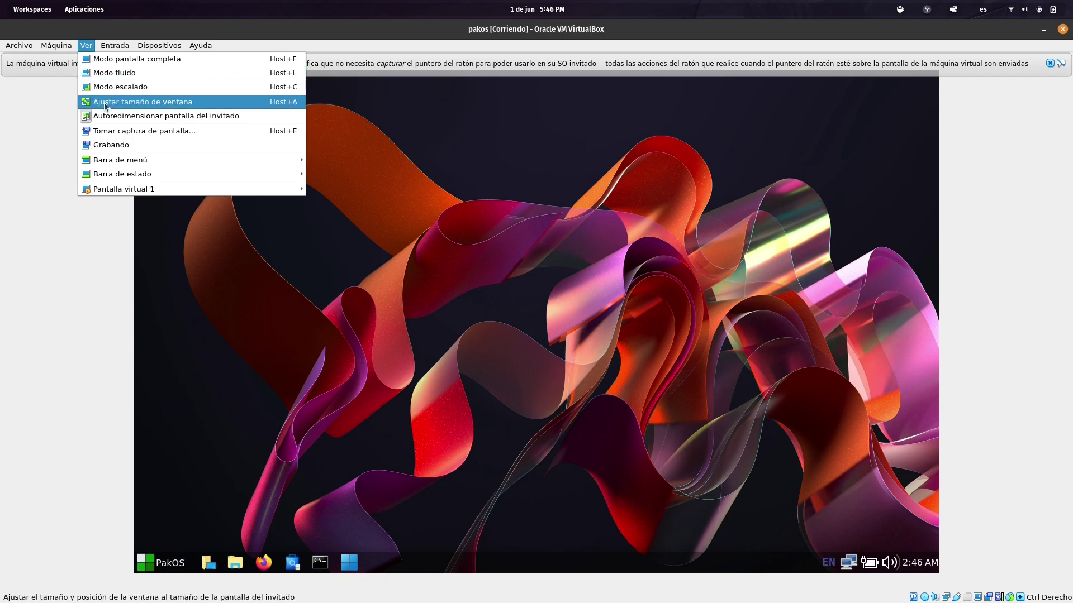
pyautogui.click(149, 87)
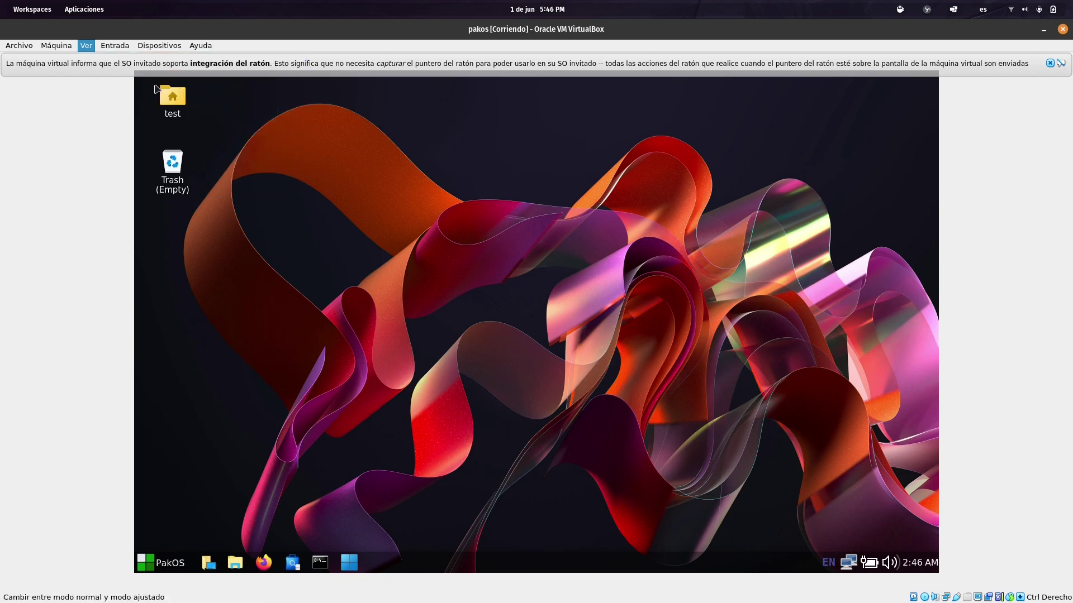
pyautogui.click(567, 362)
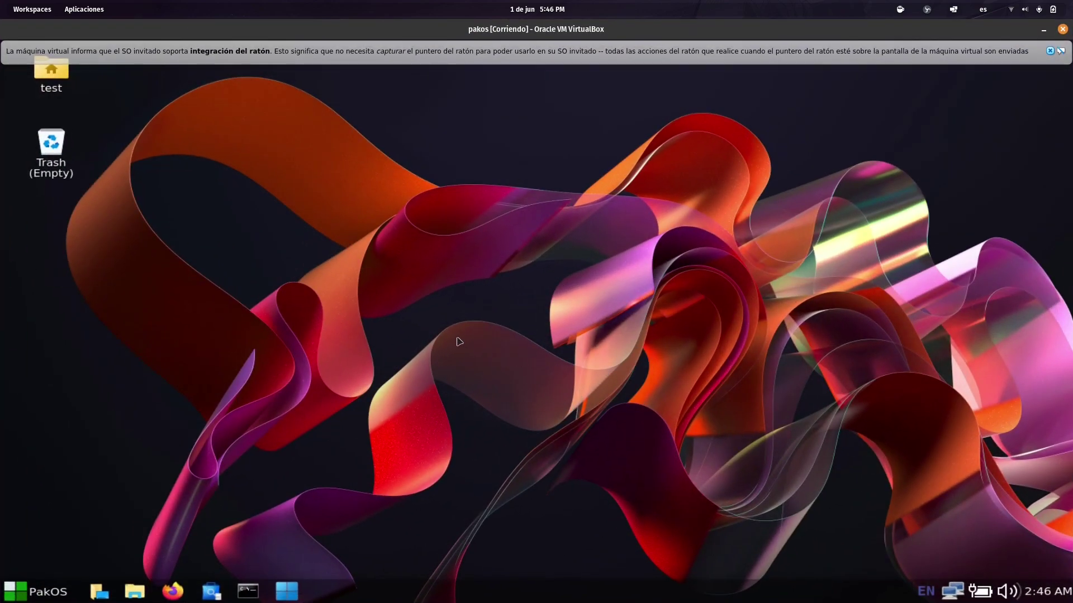
pyautogui.click(1050, 51)
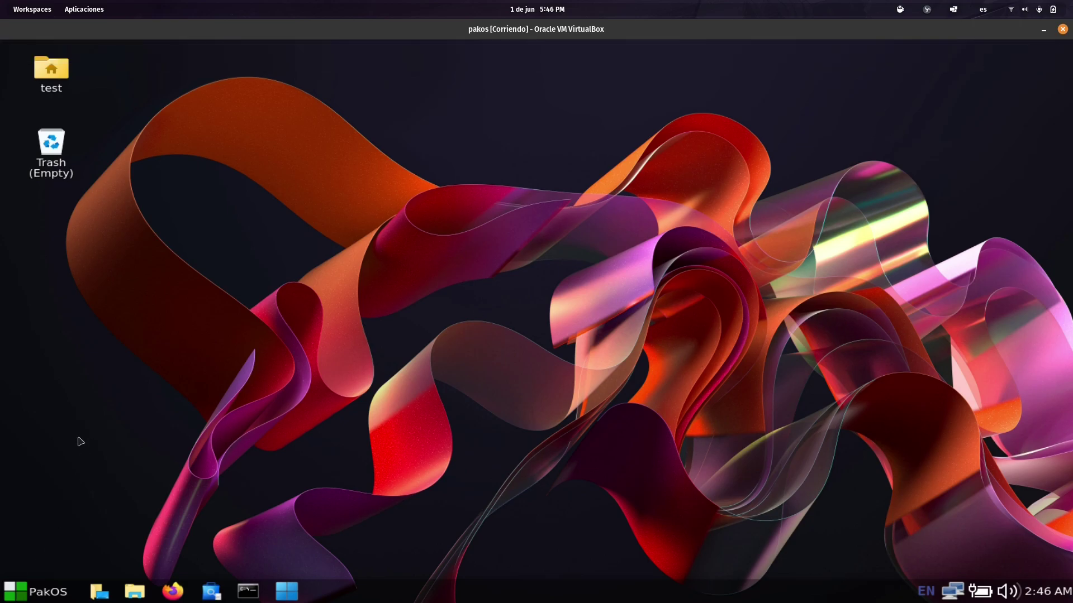
# Step: Browse the PakOS application menu, review the Background, Slide Show and Advanced settings in Desktop Preferences, and cancel without changes
pyautogui.click(6, 586)
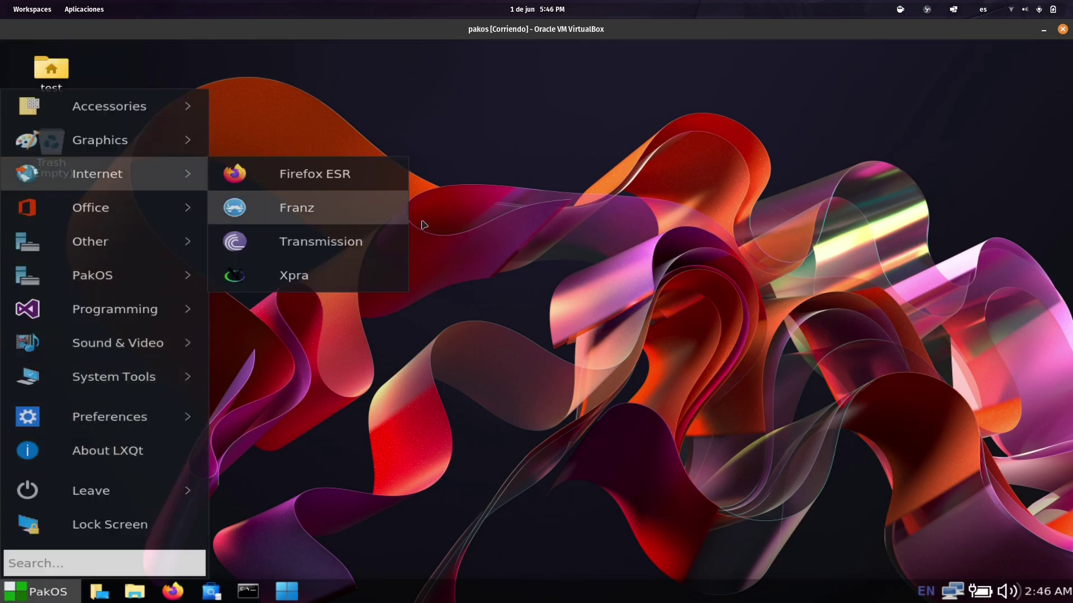
pyautogui.click(546, 256)
pyautogui.rightClick(547, 254)
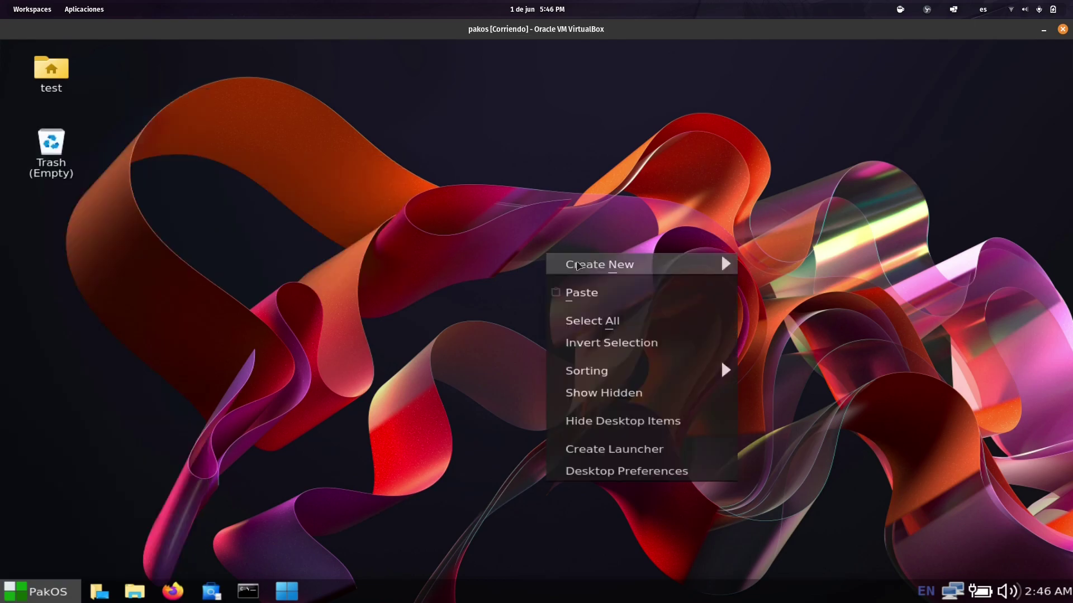
pyautogui.click(622, 471)
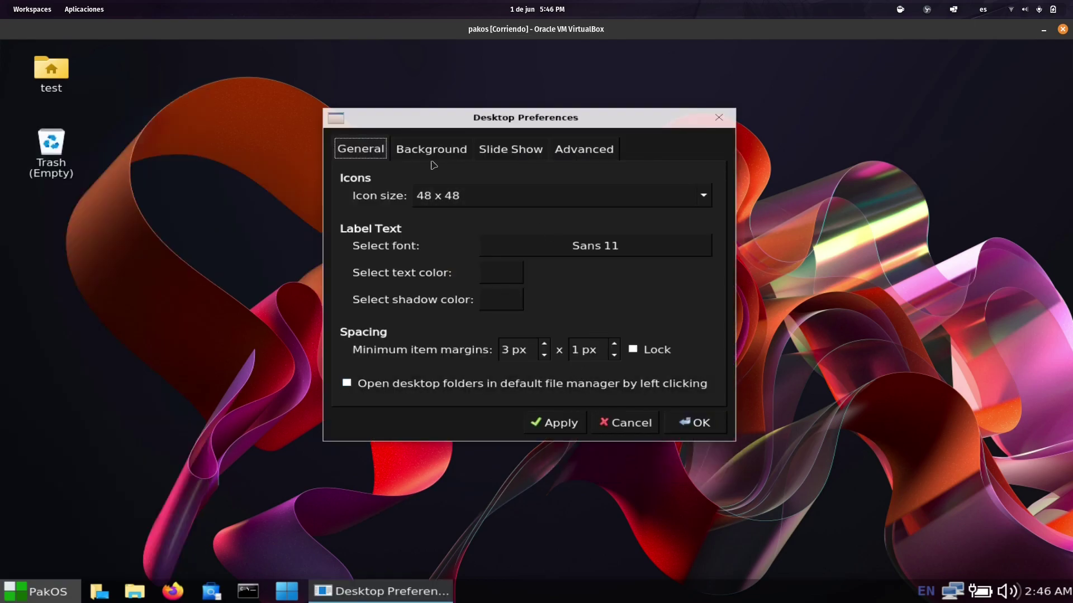
pyautogui.click(424, 149)
pyautogui.click(492, 150)
pyautogui.click(570, 150)
pyautogui.click(625, 425)
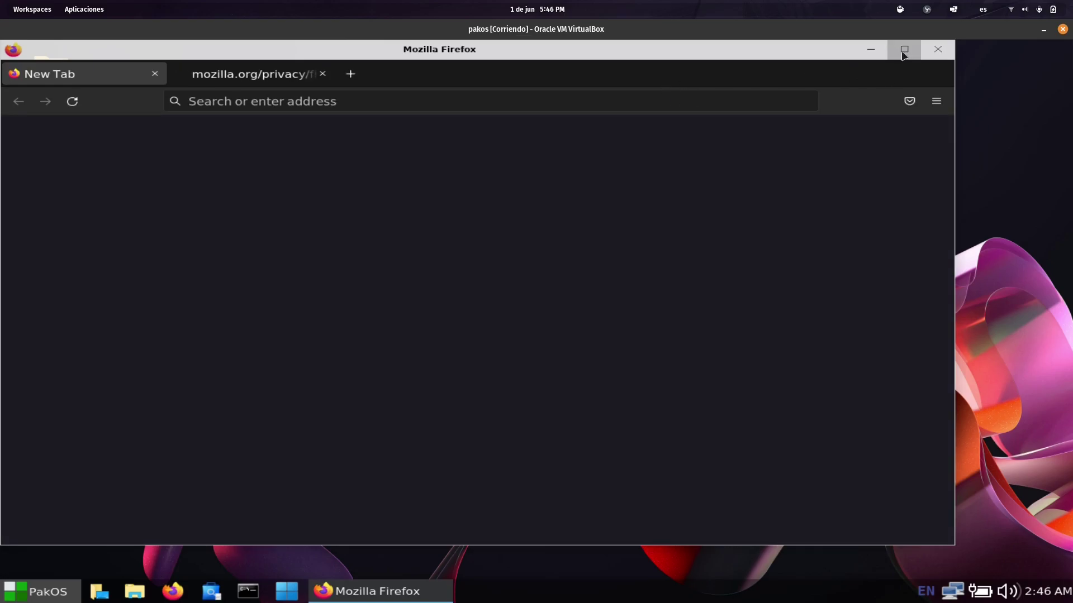
# Step: Maximize the Firefox window and open YouTube from a new tab's shortcuts
pyautogui.click(904, 49)
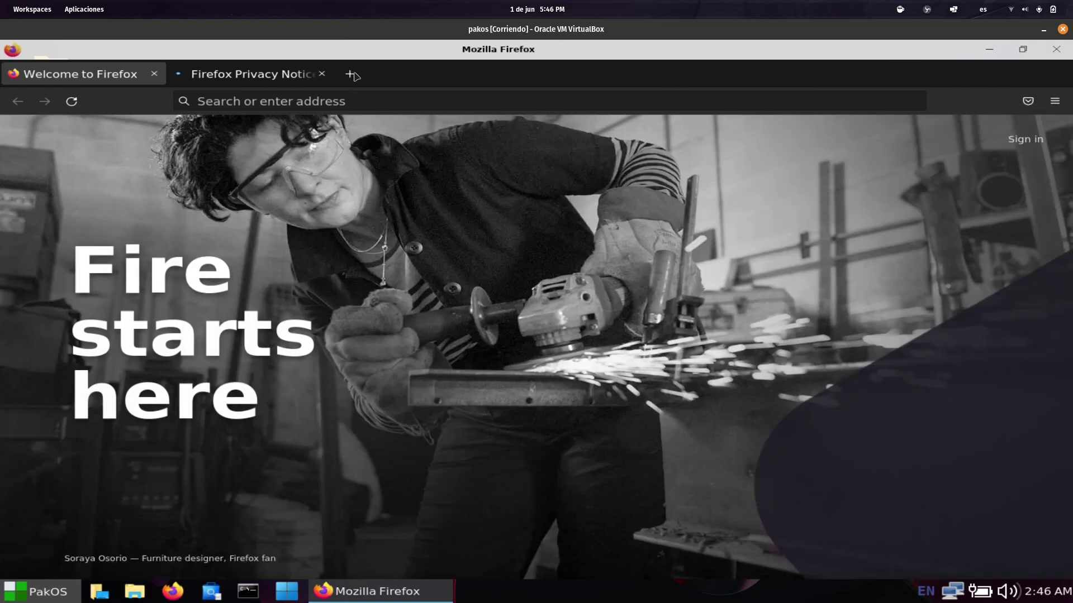
pyautogui.click(350, 74)
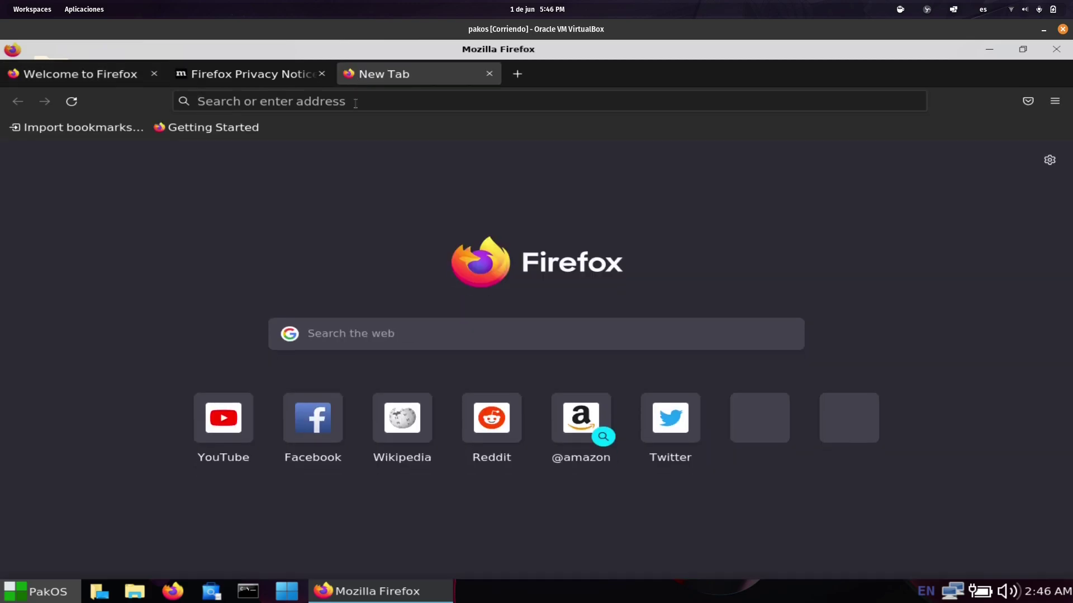
pyautogui.click(243, 413)
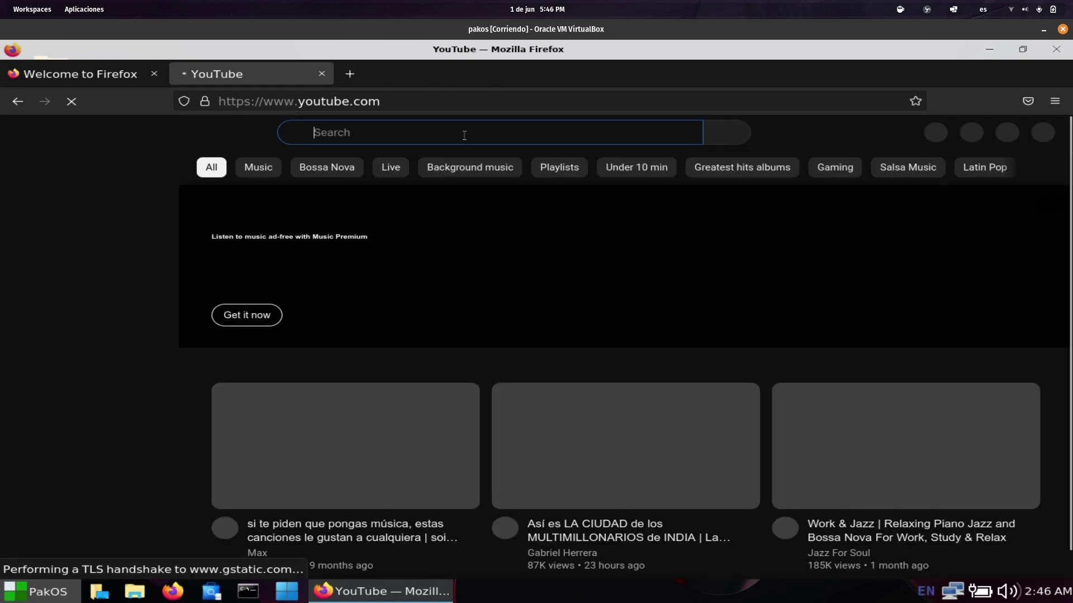
# Step: Search YouTube for "manos y maquinas entre videos" and open the Manos Y Máquinas Entre Vídeos channel
pyautogui.click(464, 135)
pyautogui.write('ma')
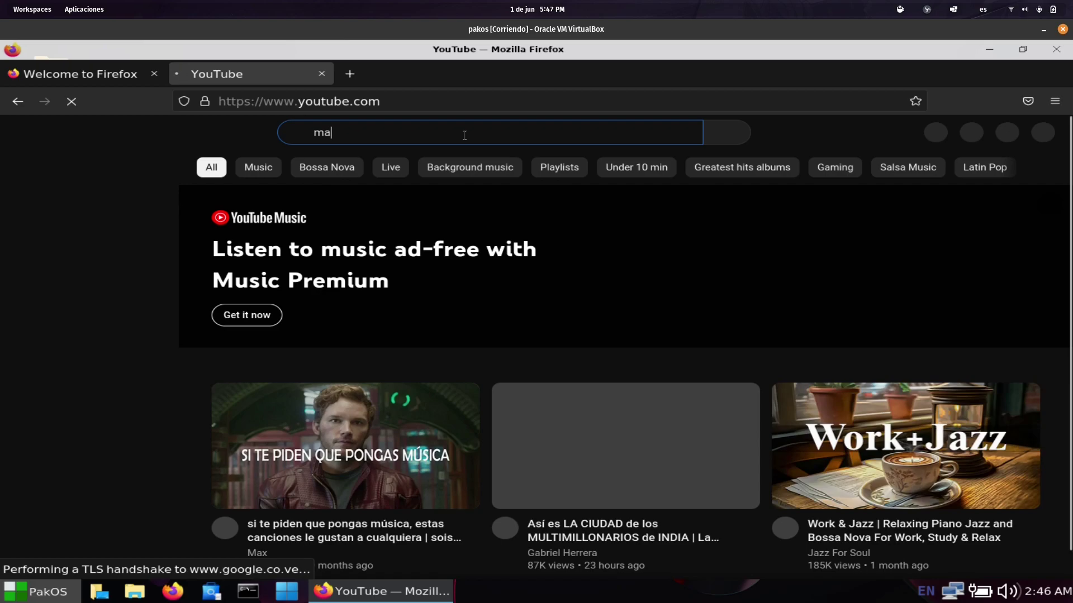
pyautogui.write('nos y maquinas entre videos')
pyautogui.press('Return')
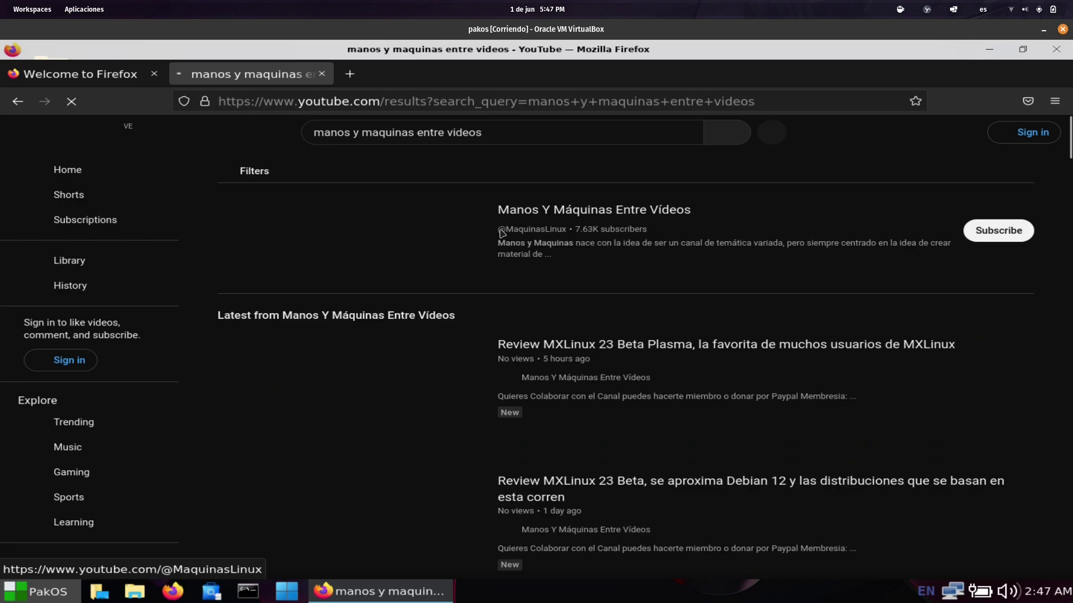
pyautogui.click(532, 216)
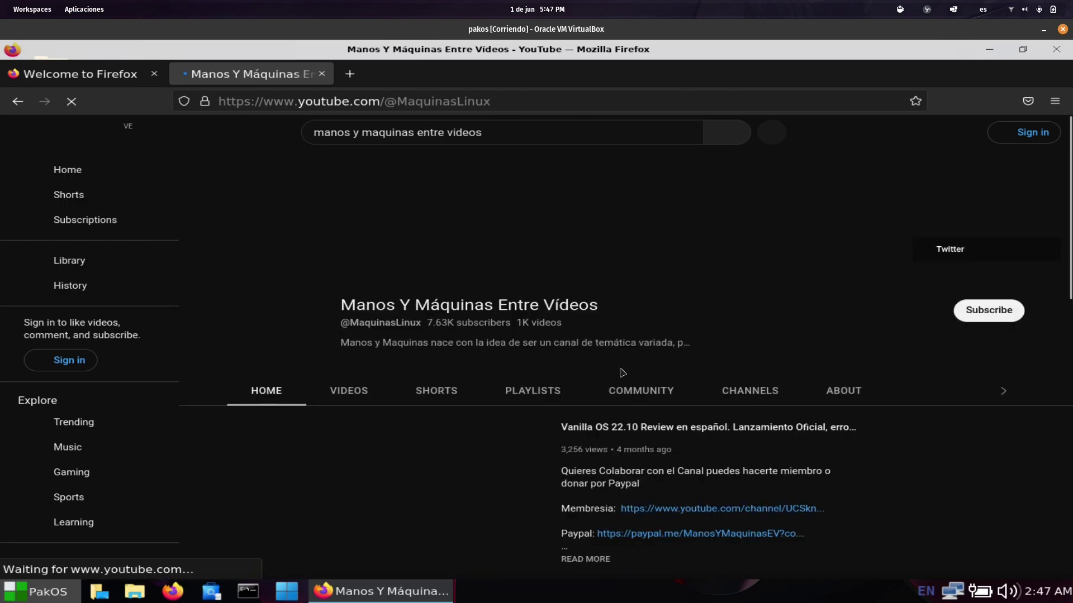
# Step: Open the channel's Community section and look through its posts to check how smoothly the page loads and scrolls
pyautogui.click(618, 392)
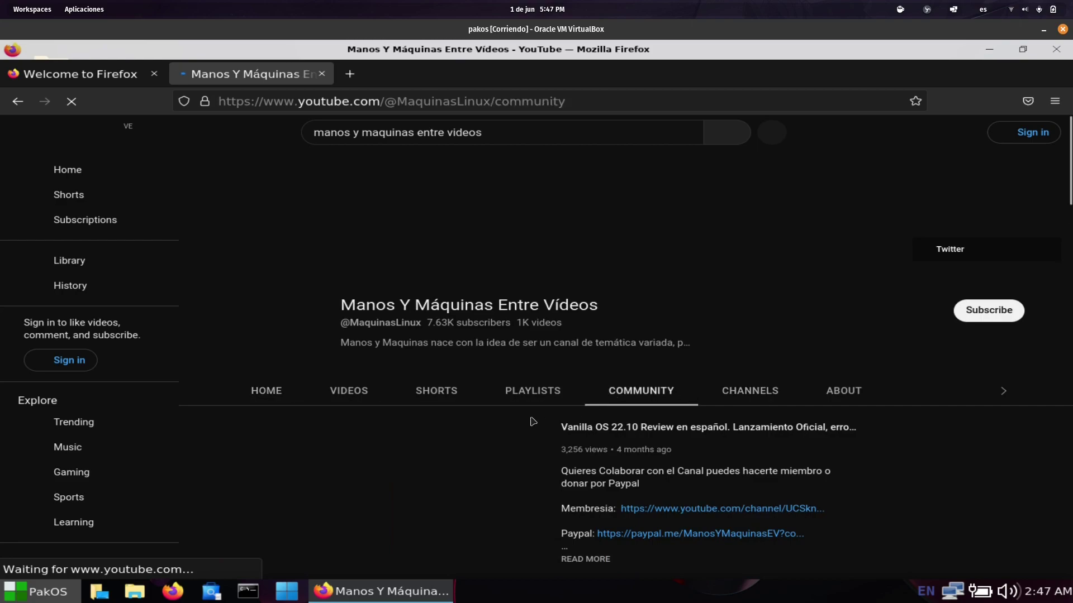
pyautogui.scroll(-2, 464, 427)
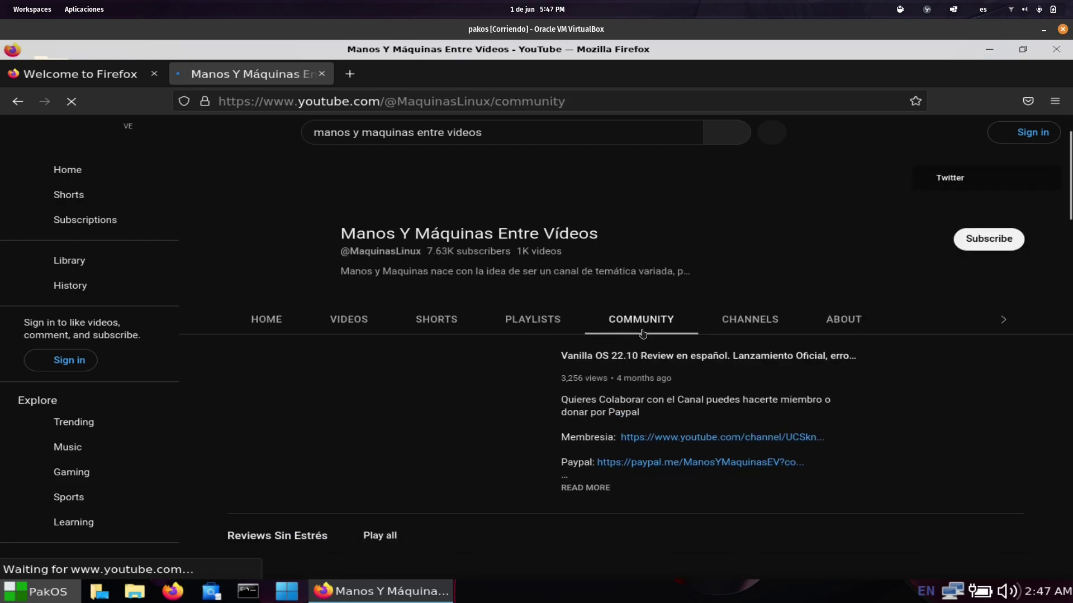
pyautogui.scroll(-10, 571, 347)
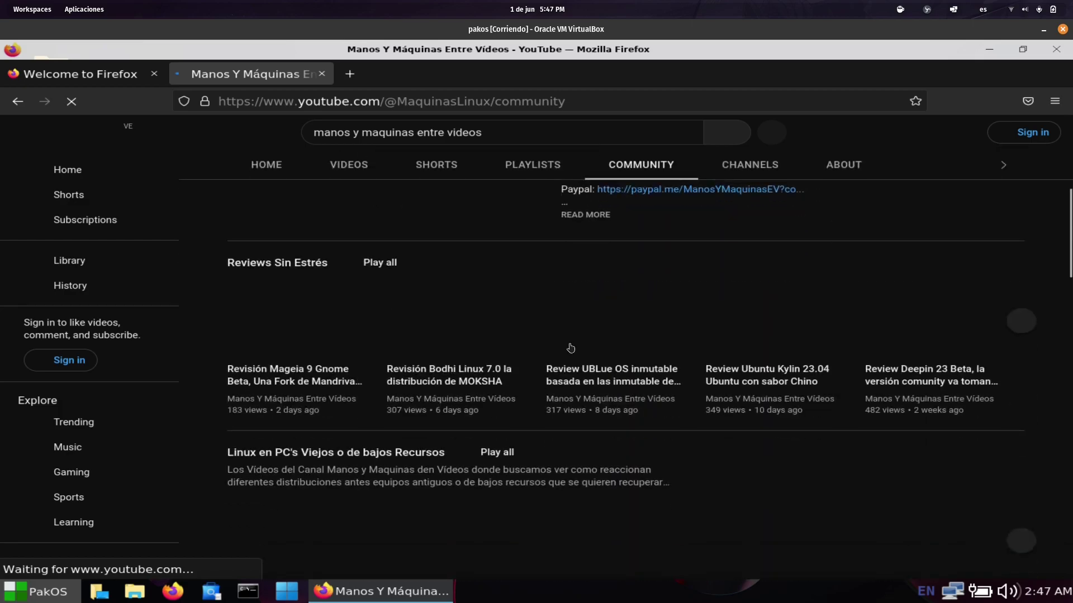
pyautogui.scroll(-10, 571, 348)
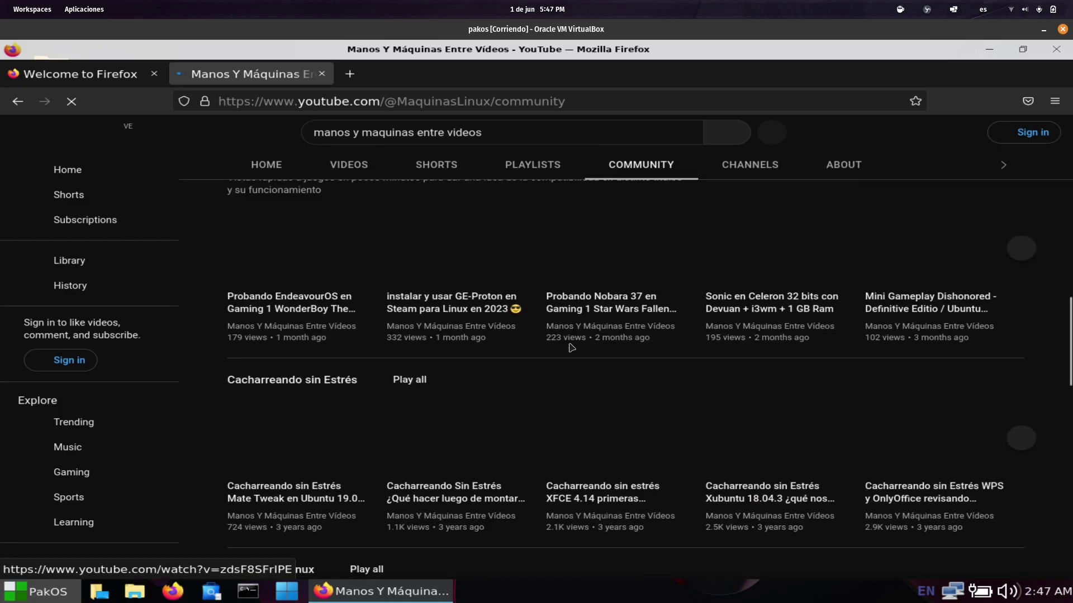
pyautogui.scroll(20, 570, 347)
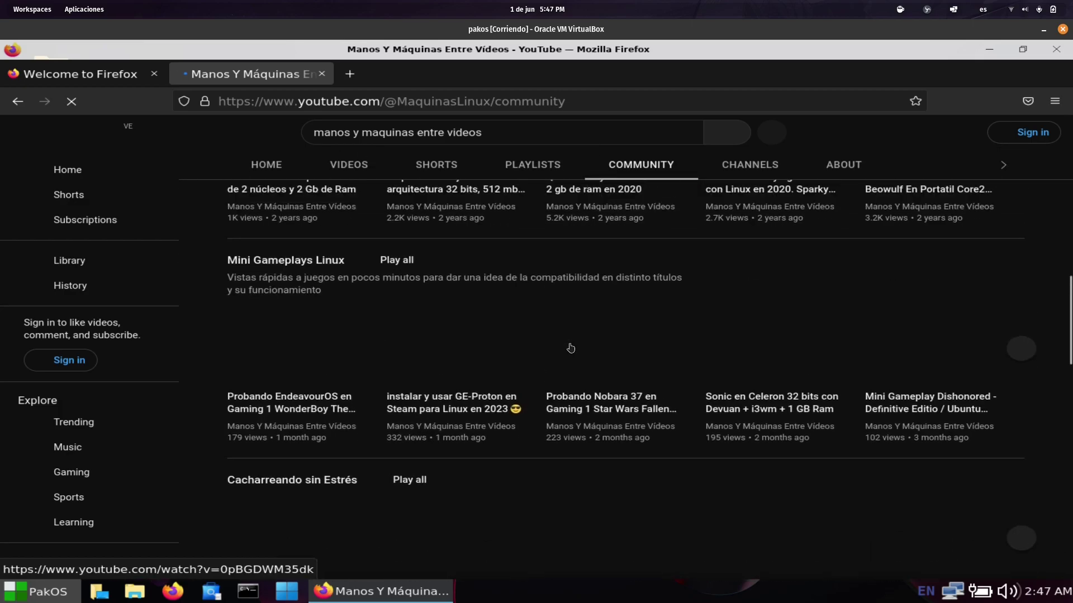
pyautogui.scroll(2, 569, 345)
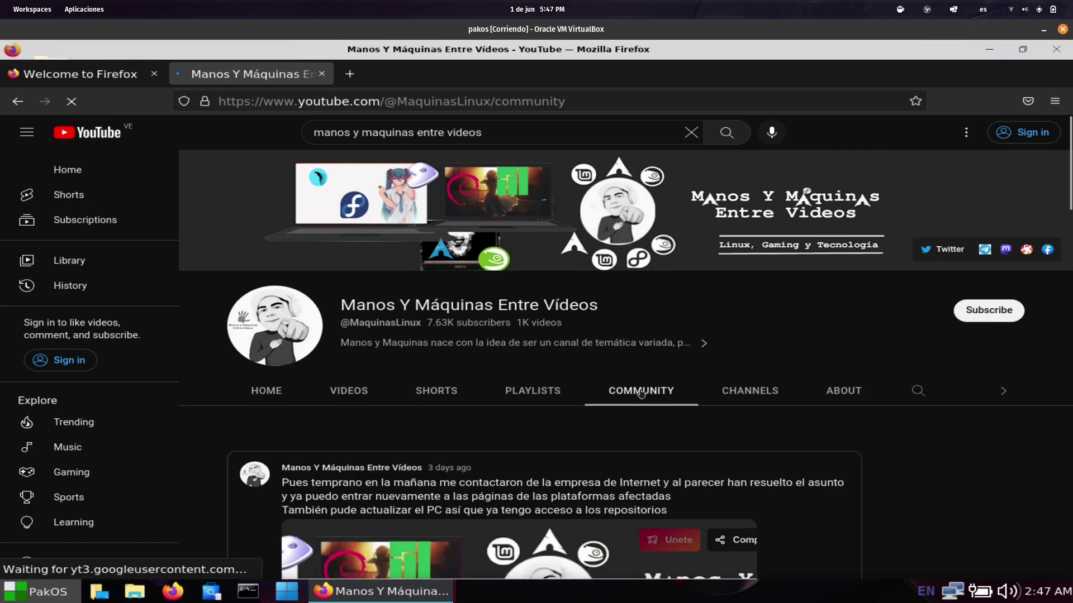
pyautogui.scroll(-4, 674, 416)
pyautogui.scroll(-10, 673, 416)
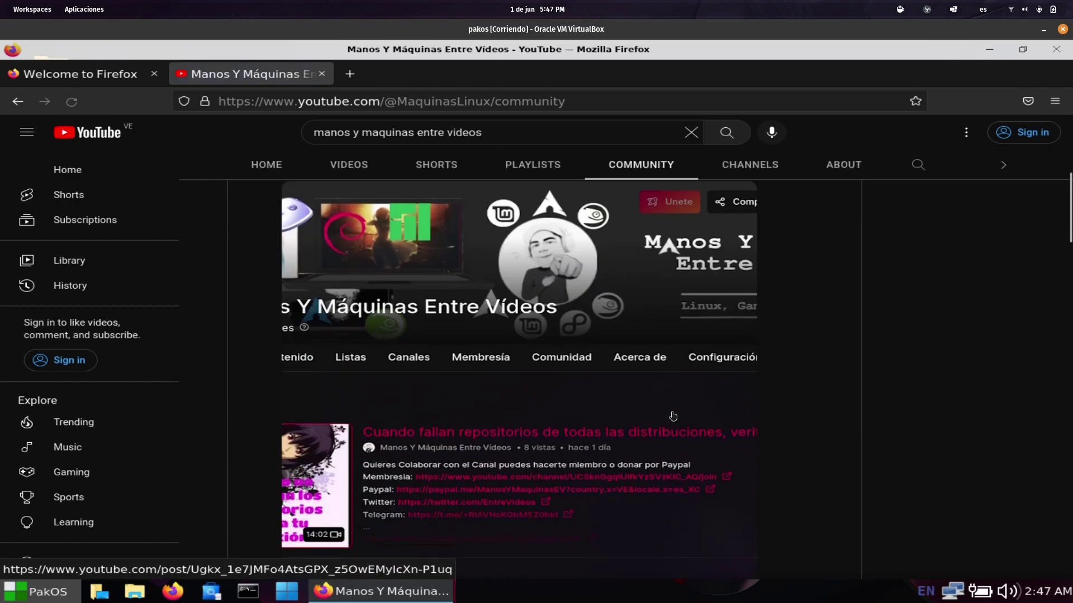
pyautogui.scroll(-11, 665, 403)
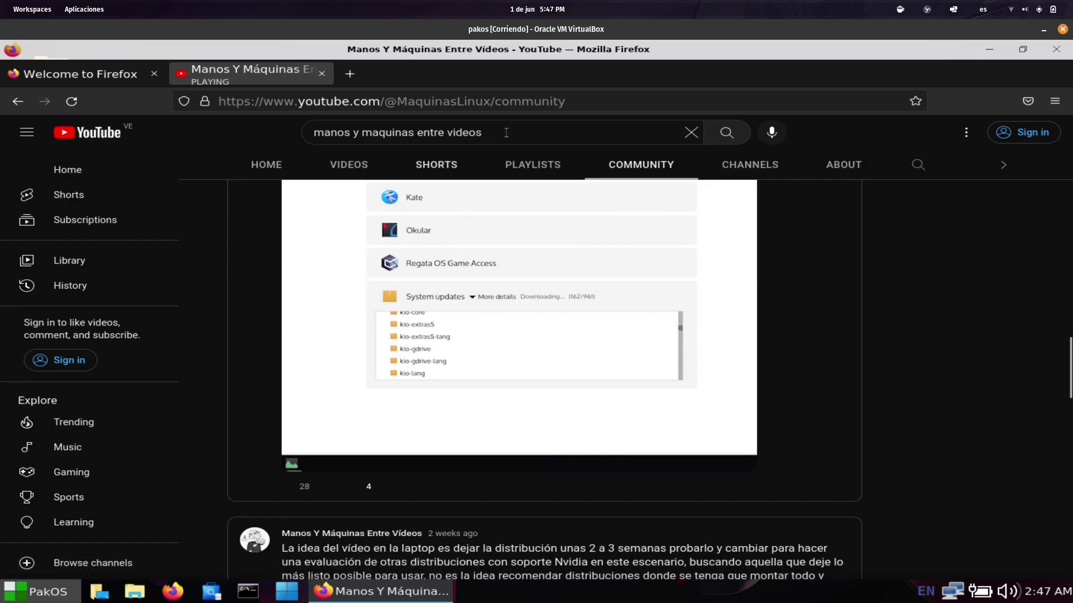
# Step: Replace the YouTube search text with "blender open movie" and run the search
pyautogui.moveTo(506, 132); pyautogui.dragTo(257, 132)
pyautogui.write('b')
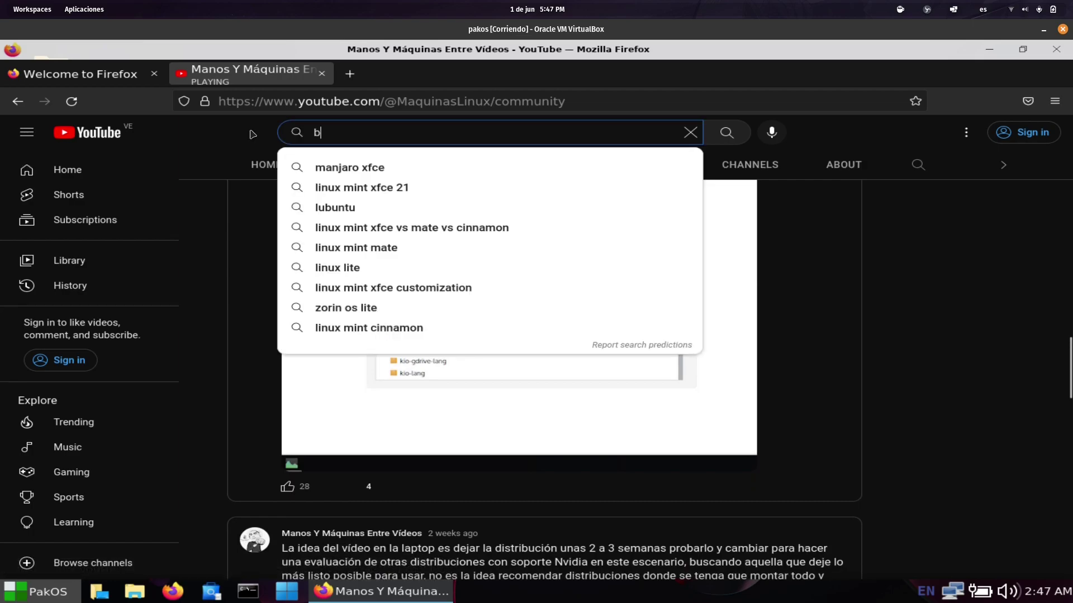
pyautogui.write('lender ')
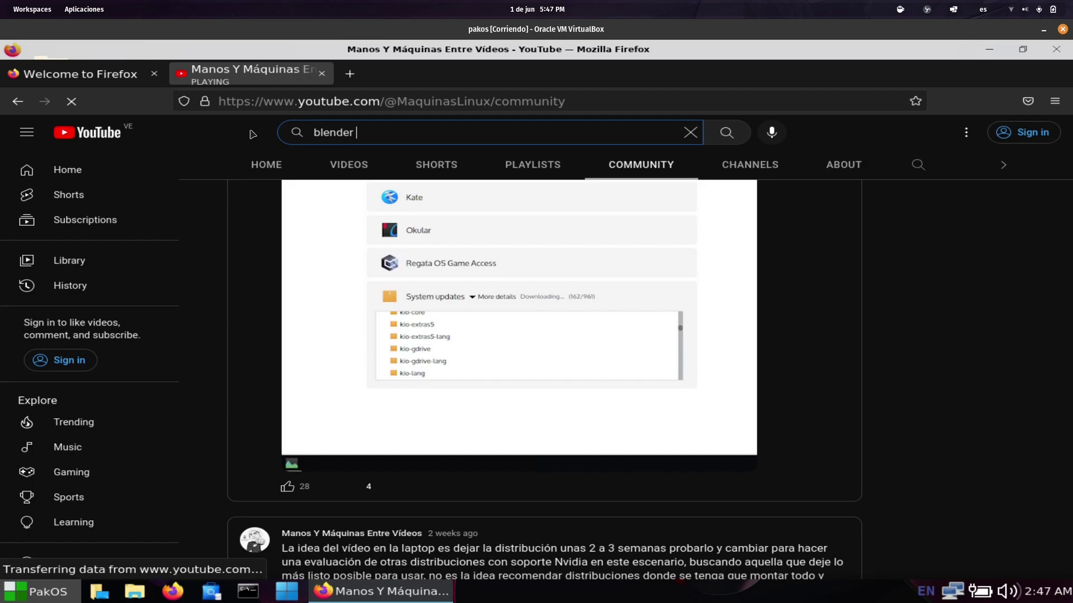
pyautogui.write('open movie')
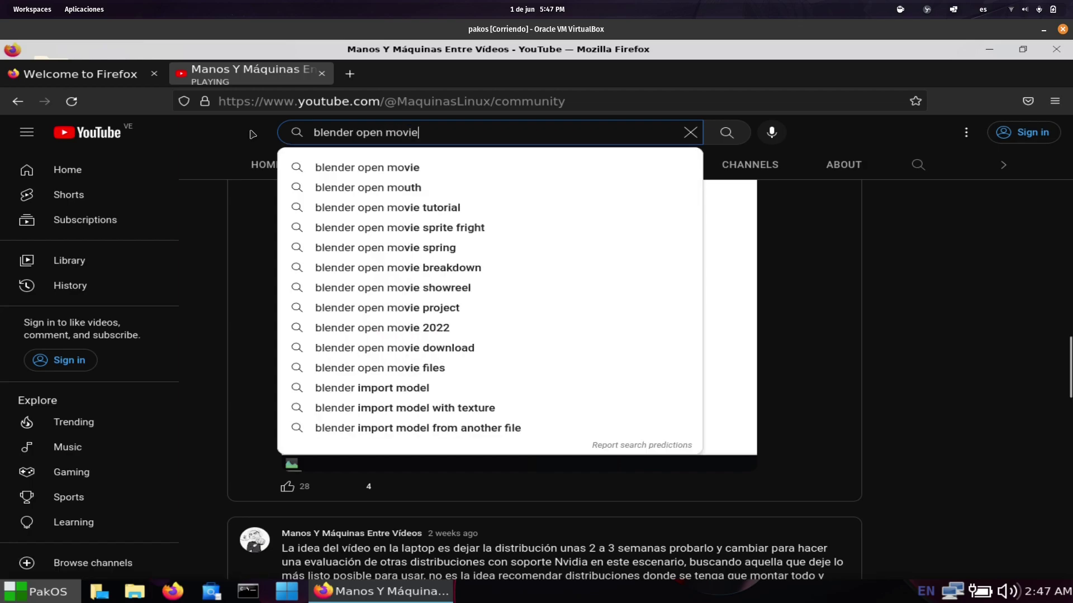
pyautogui.press('Return')
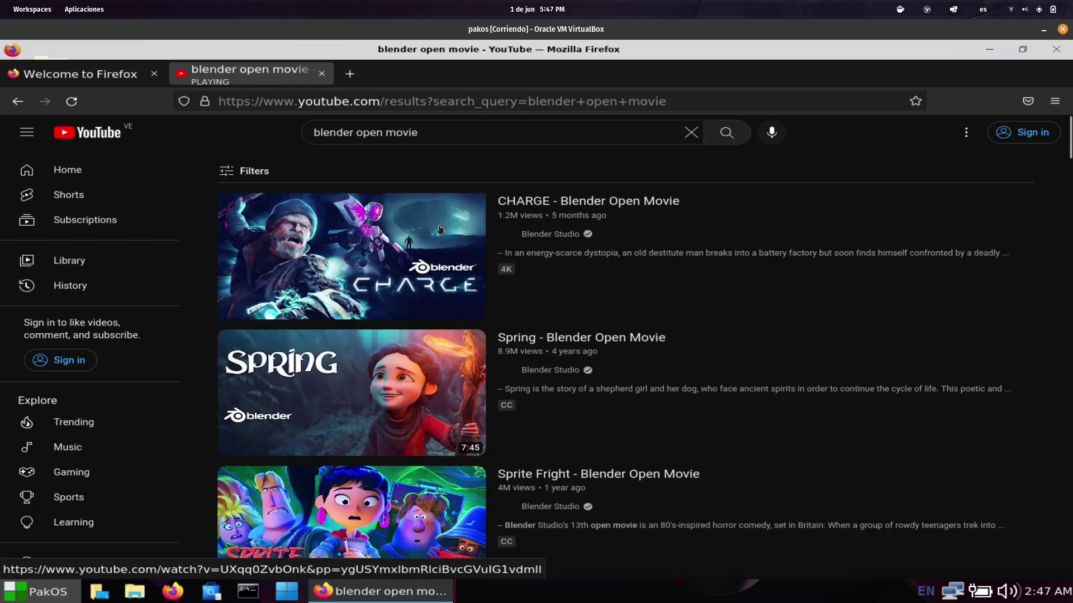
# Step: Play the "CHARGE - Blender Open Movie" video in full screen and display its Stats for nerds overlay
pyautogui.click(318, 255)
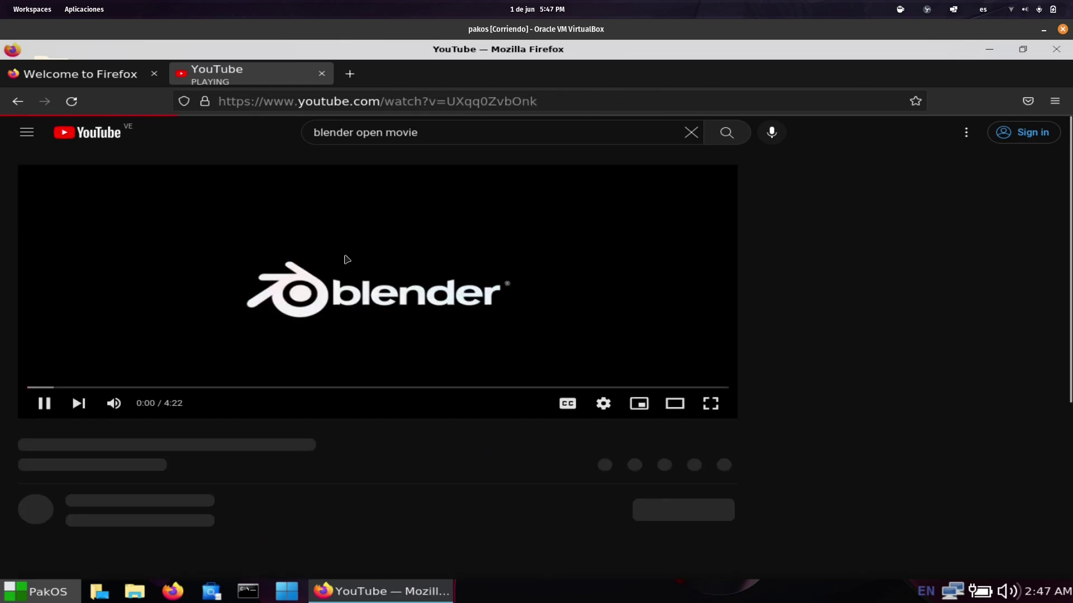
pyautogui.click(710, 404)
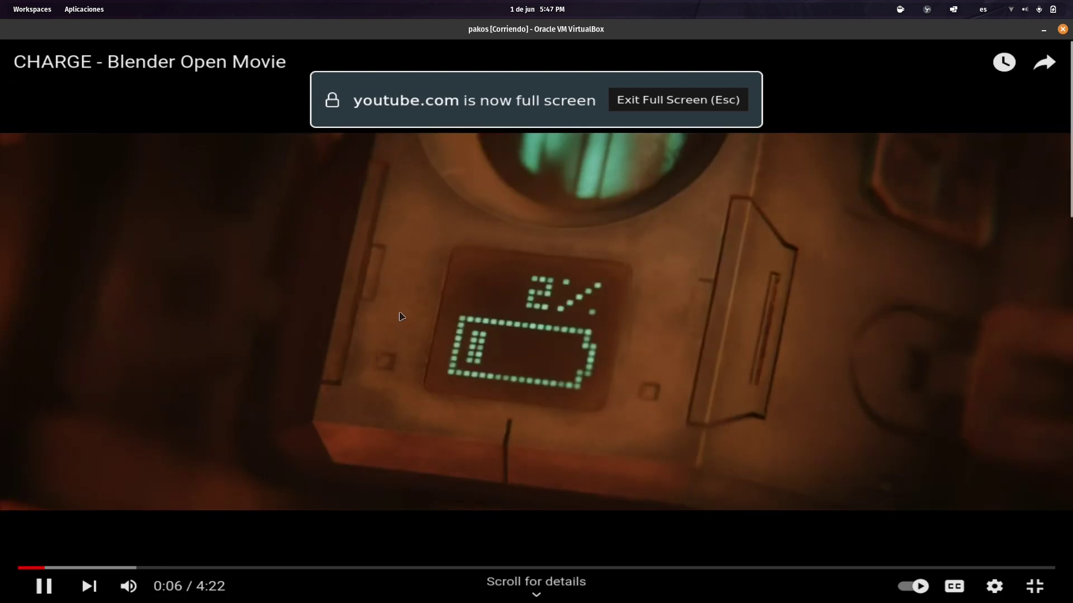
pyautogui.rightClick(401, 316)
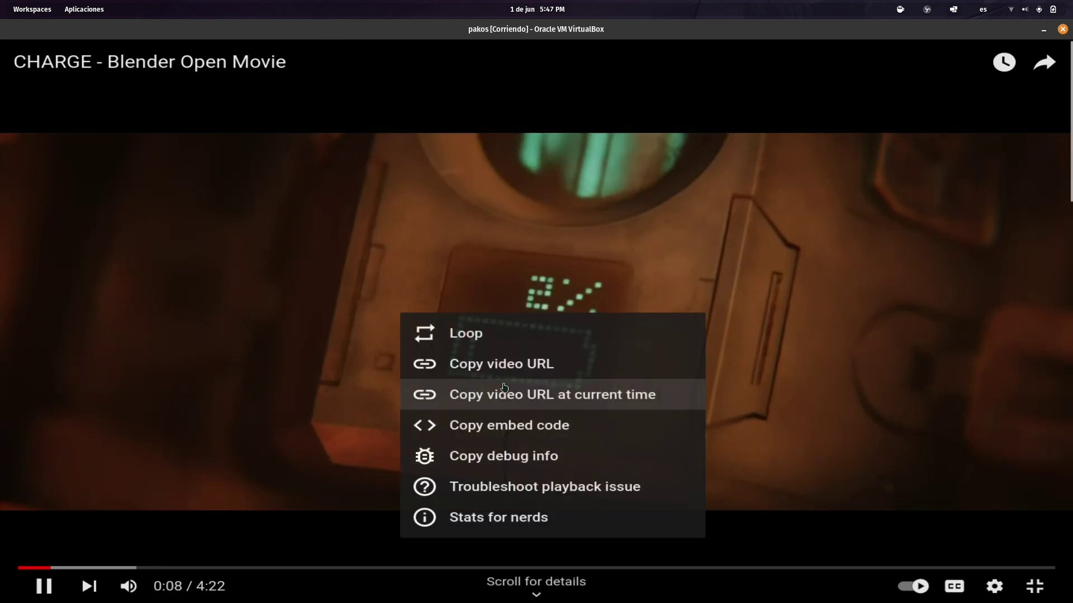
pyautogui.click(497, 516)
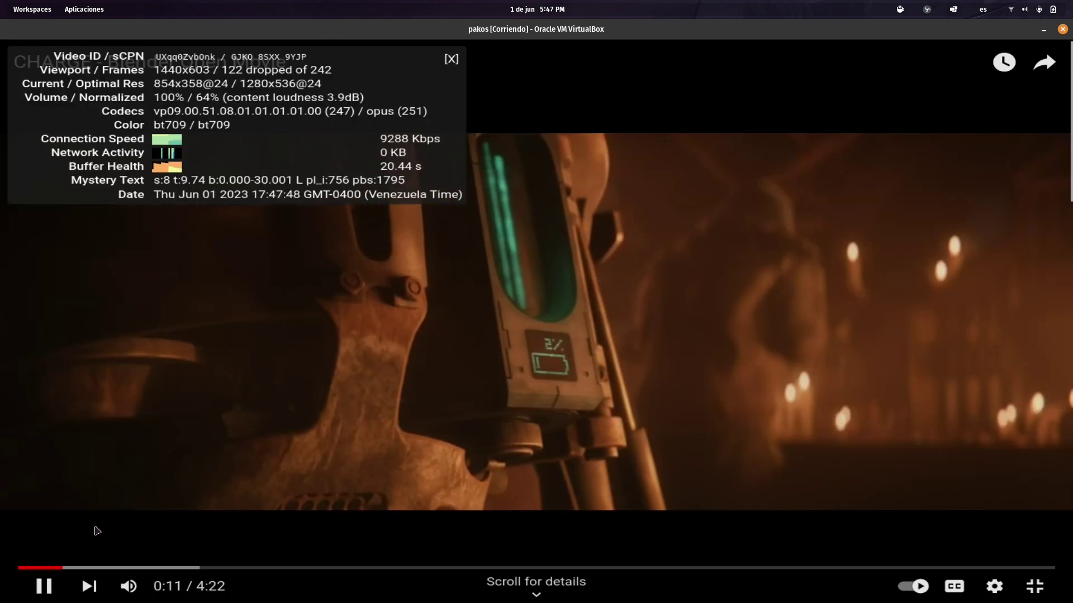
# Step: Skip forward twice within the CHARGE video to check playback, and leave full screen
pyautogui.click(130, 568)
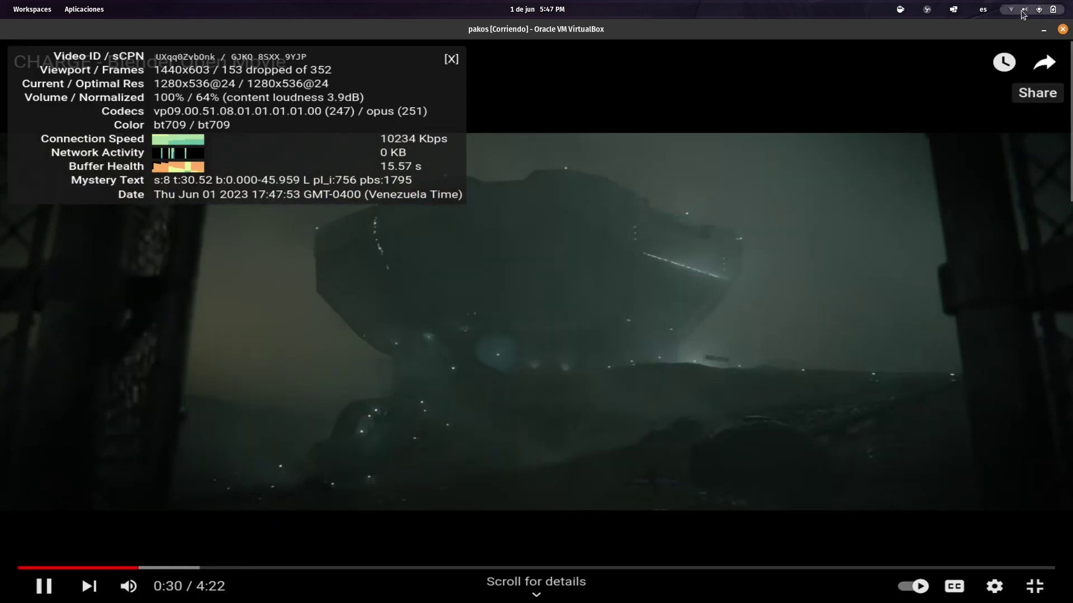
pyautogui.press('Up')
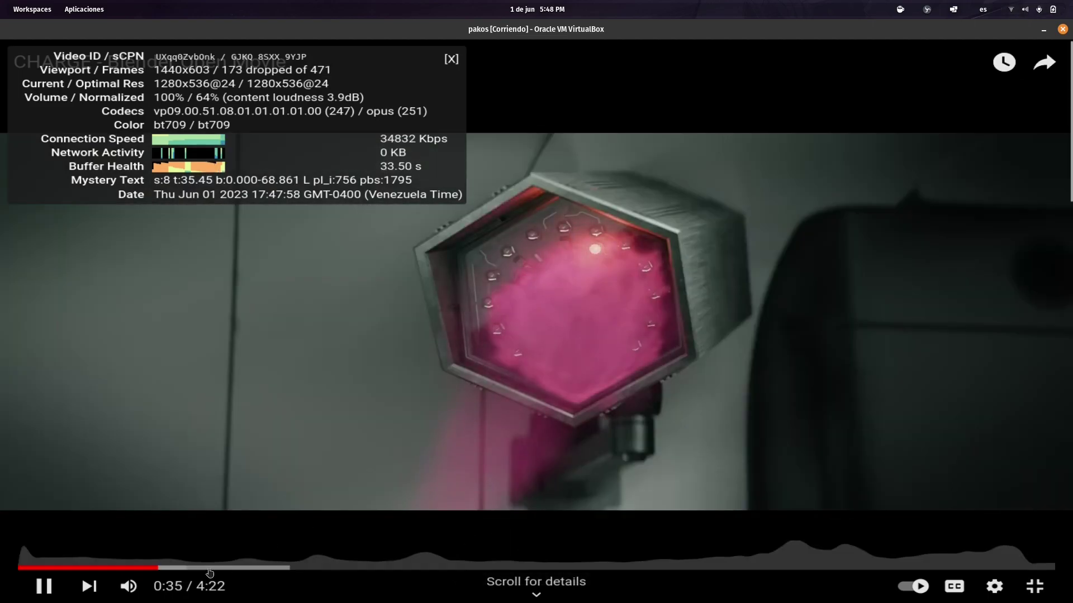
pyautogui.click(208, 567)
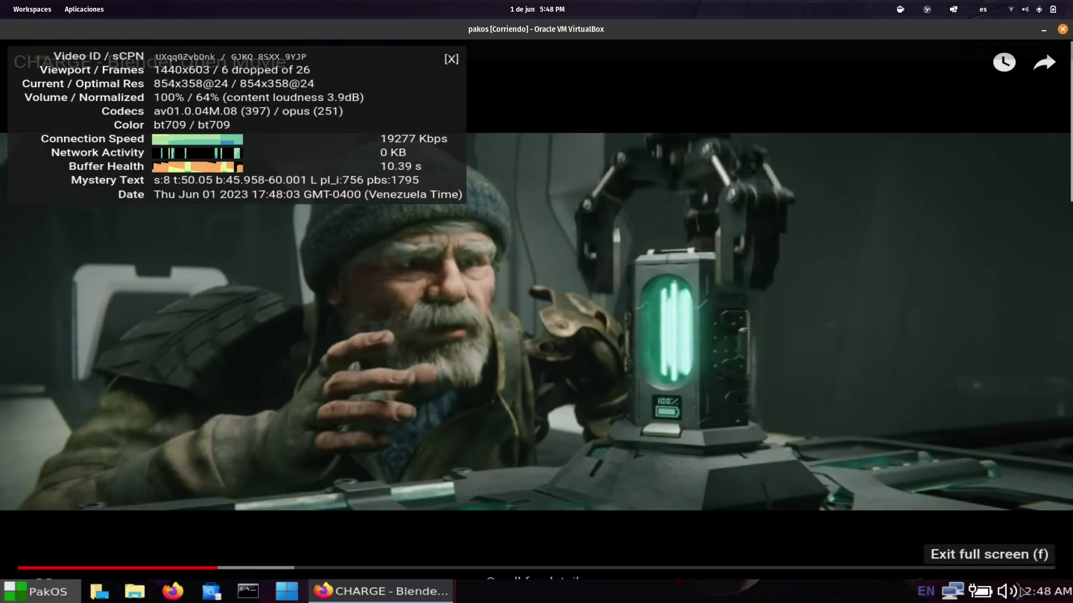
pyautogui.click(1021, 591)
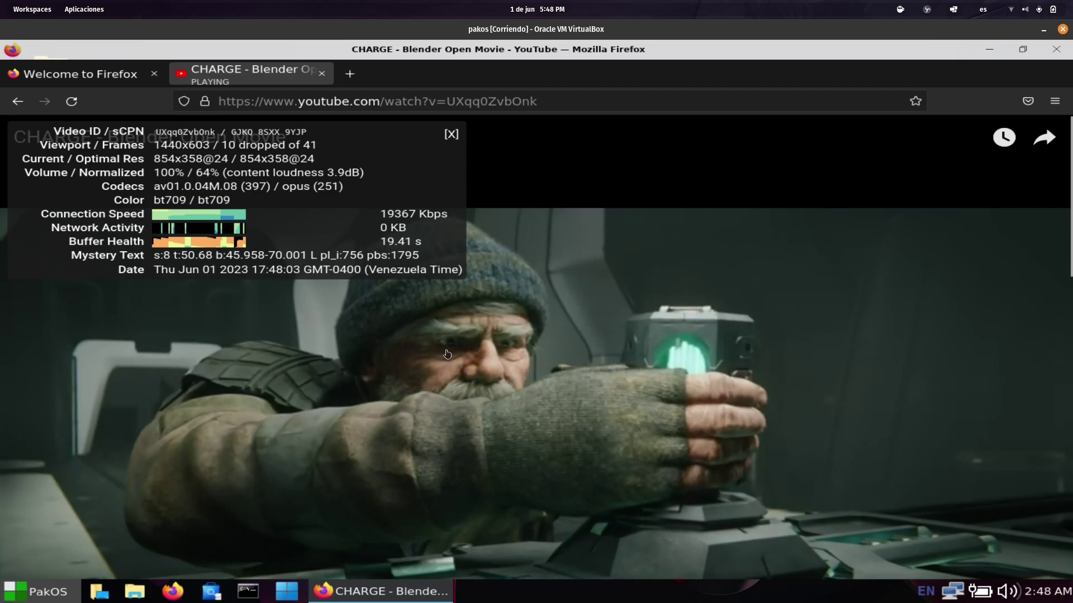
# Step: Open a terminal, try the btop command, run bpytop instead, and move its window partly clear of the playing video
pyautogui.hotkey('ctrl', 'alt', 't')
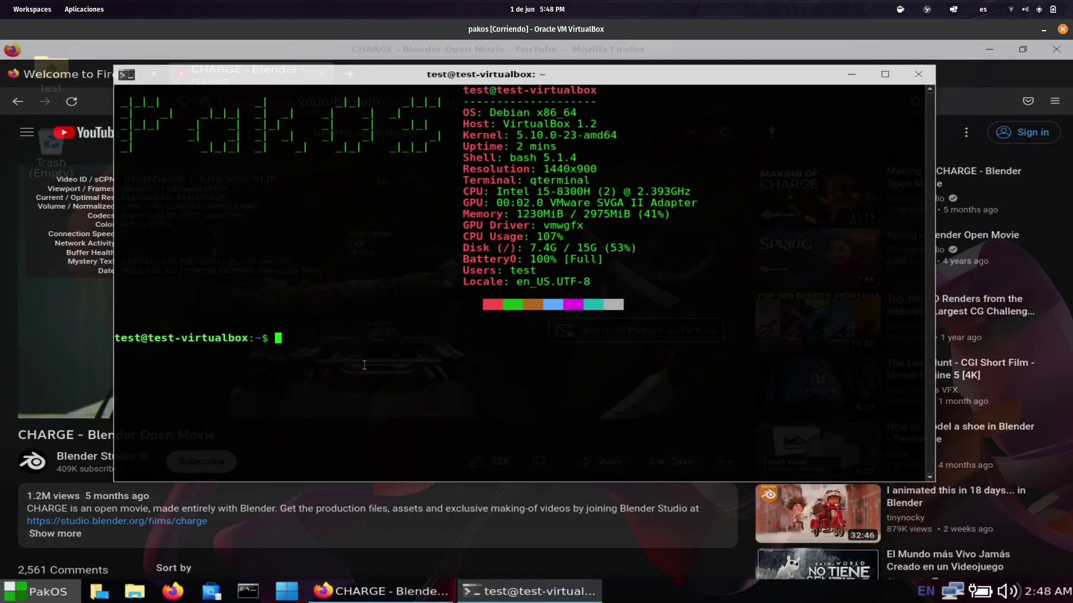
pyautogui.write('btop')
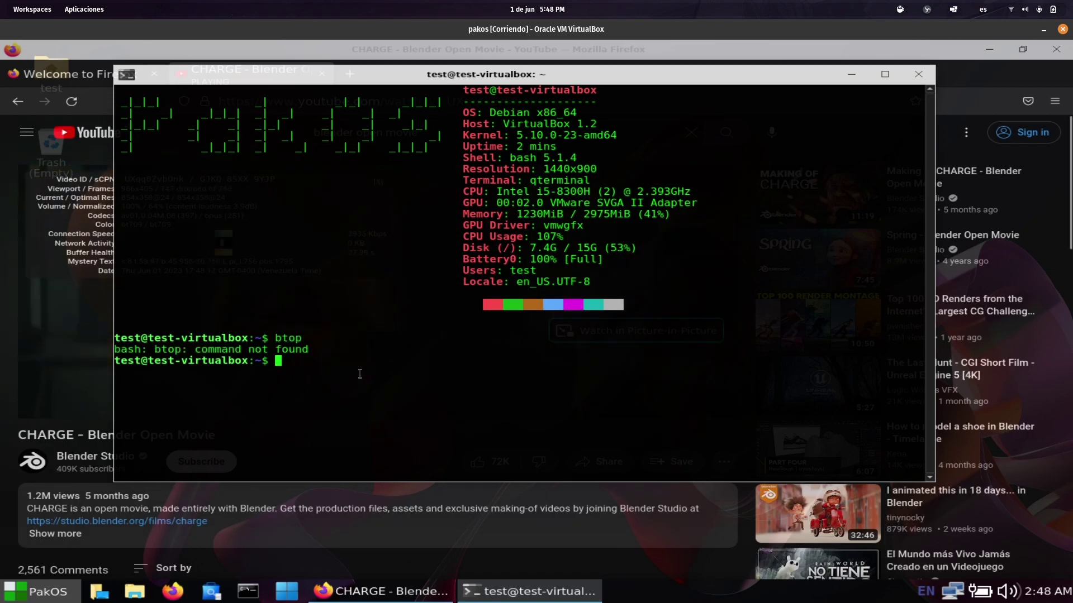
pyautogui.write('bpytop')
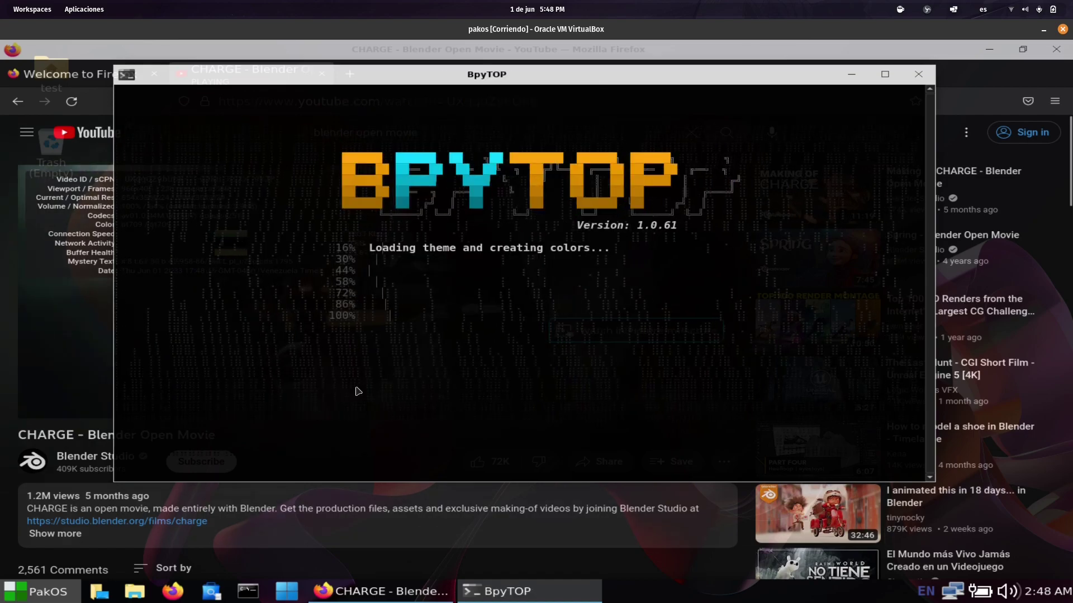
pyautogui.moveTo(510, 81); pyautogui.dragTo(525, 114)
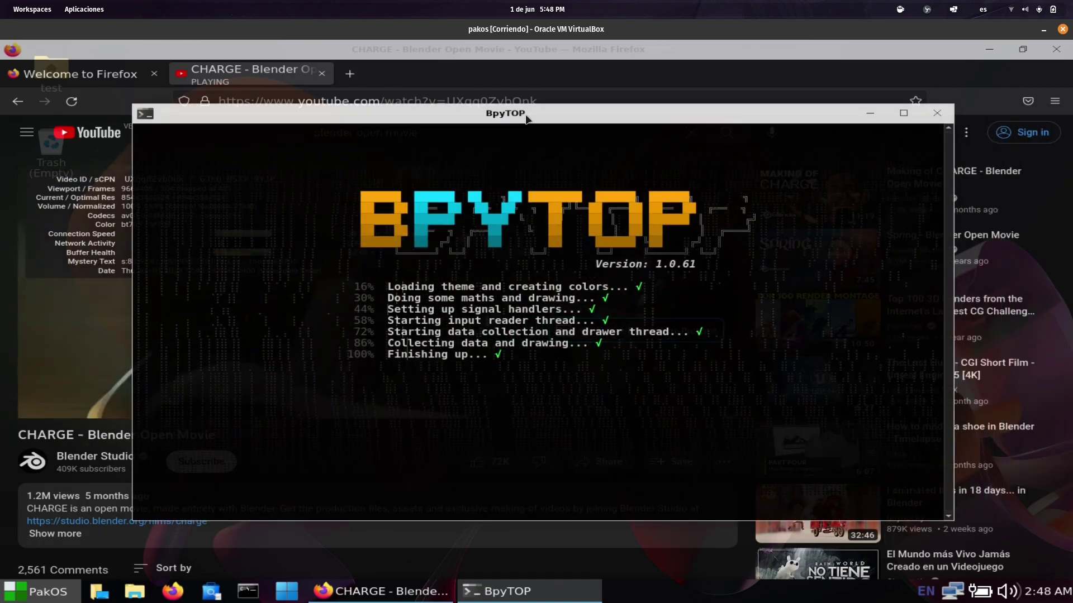
pyautogui.moveTo(446, 110); pyautogui.dragTo(540, 133)
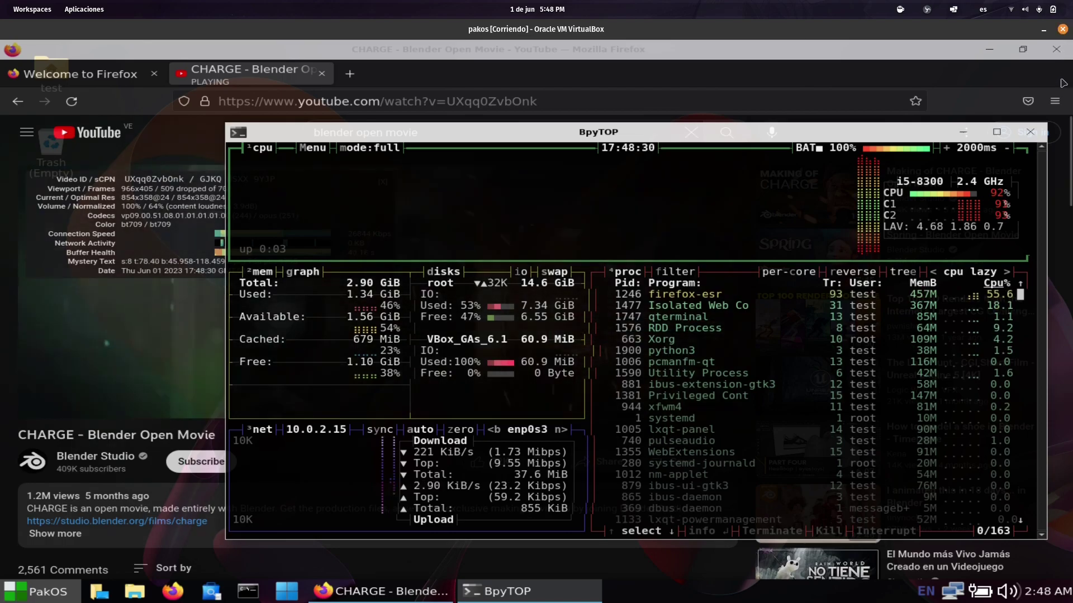
# Step: Close the Firefox window and move the BpyTOP window to the middle of the desktop
pyautogui.click(1056, 49)
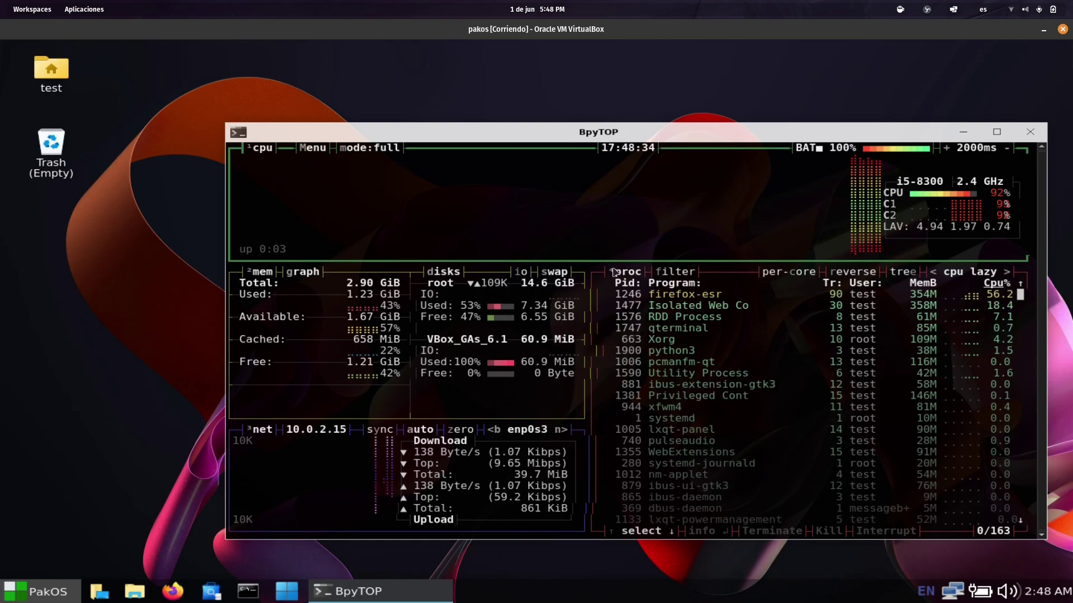
pyautogui.moveTo(634, 133); pyautogui.dragTo(555, 97)
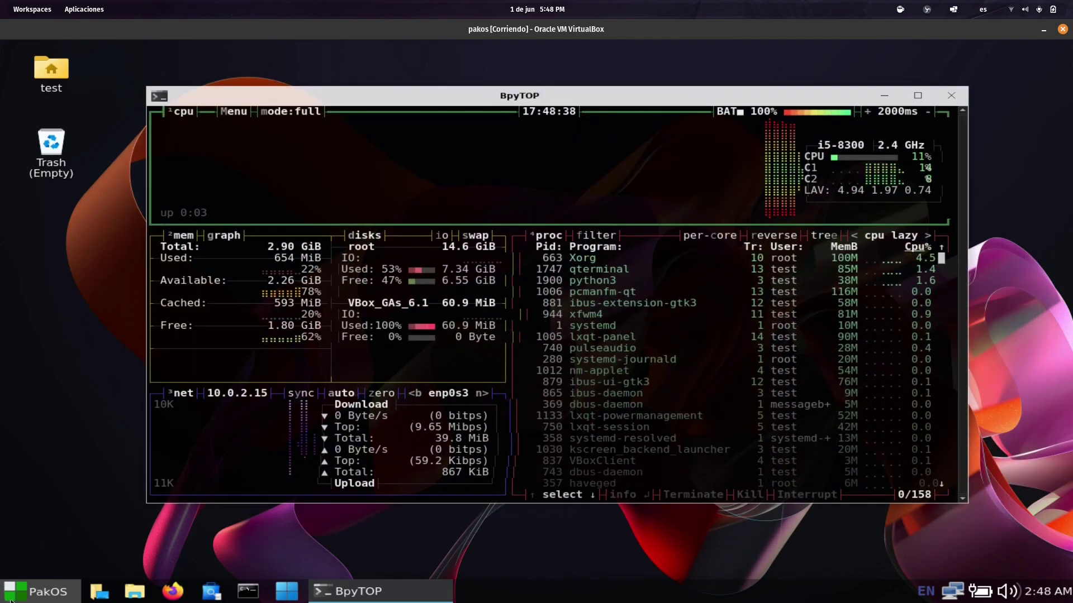
# Step: Try to launch Ventoy from the Accessories applications, cancelling its authentication request and dismissing the resulting message
pyautogui.click(10, 599)
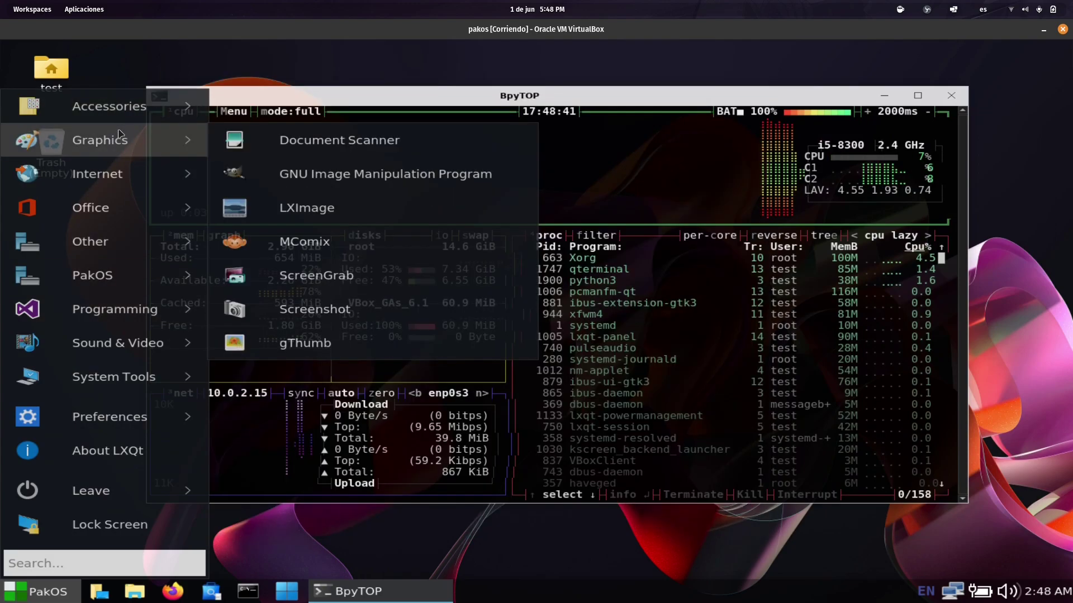
pyautogui.moveTo(124, 127)
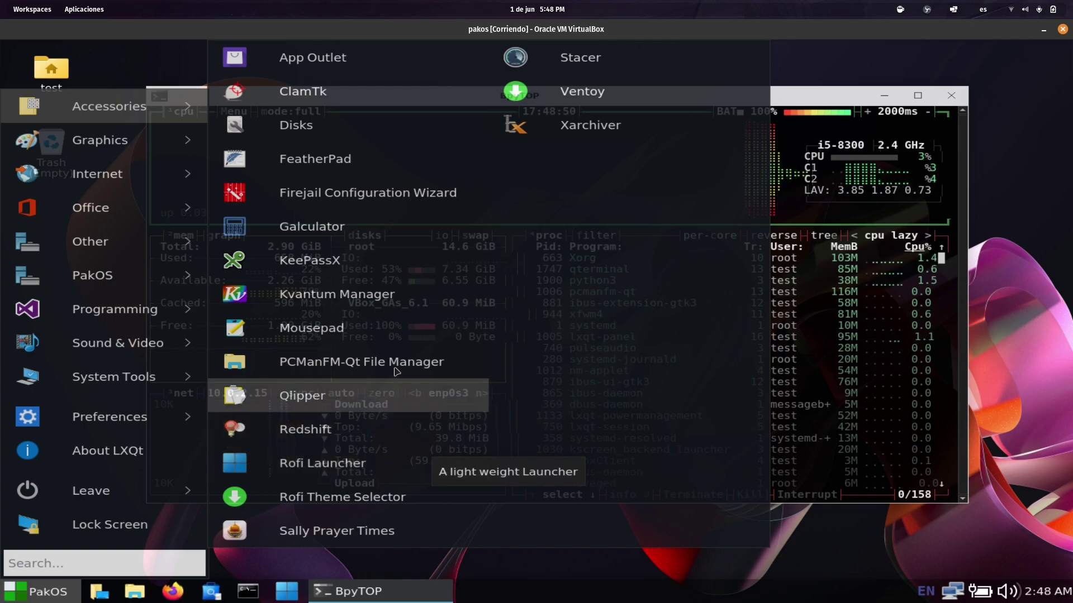
pyautogui.click(530, 92)
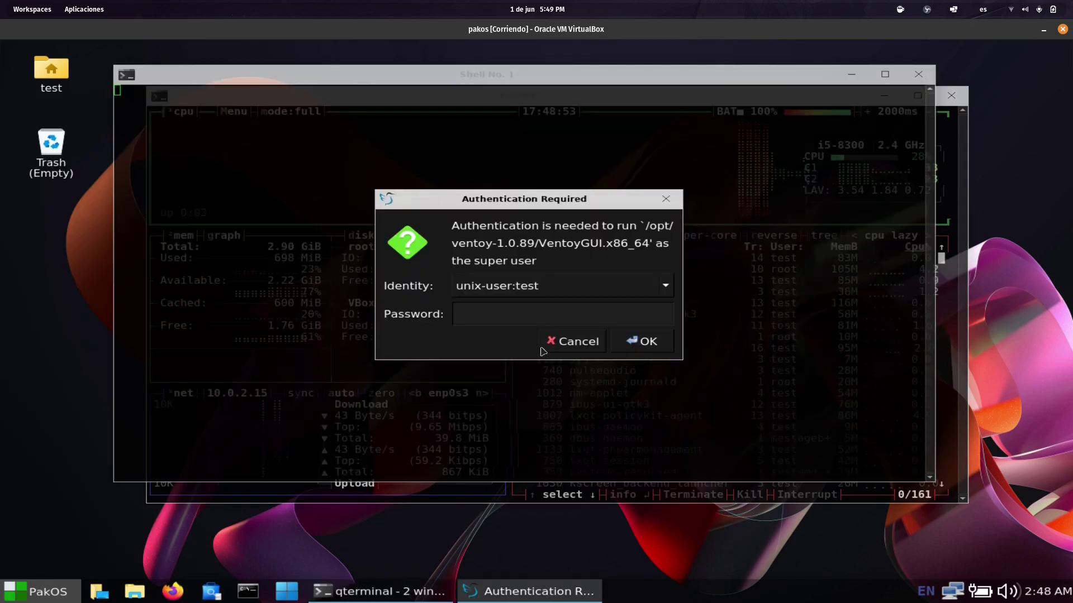
pyautogui.click(597, 340)
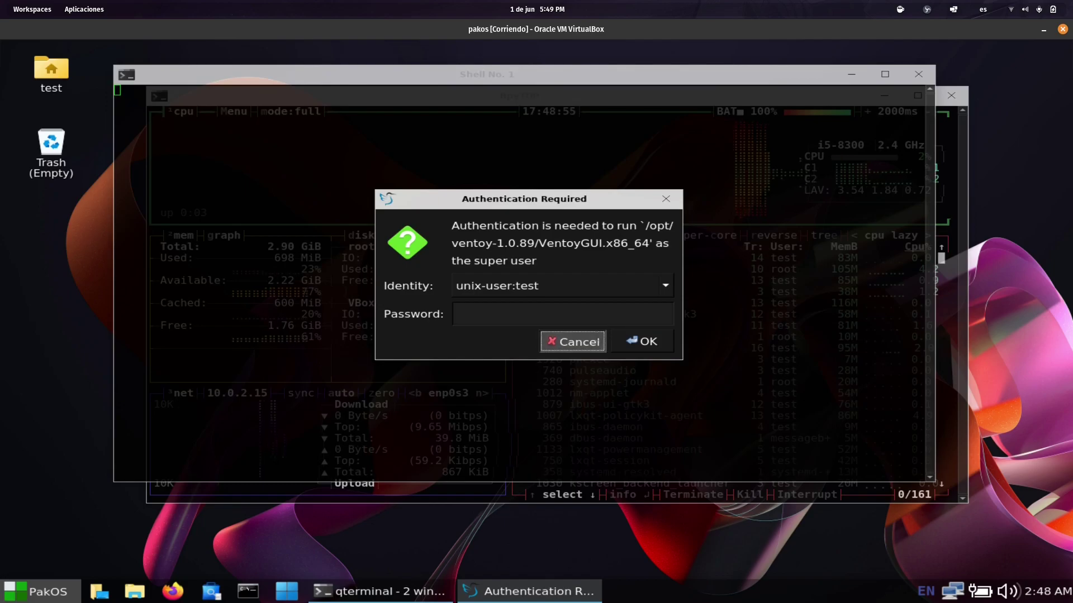
pyautogui.click(623, 297)
# Step: Launch Stacer from the Accessories applications and move its window partly clear of BpyTOP
pyautogui.click(35, 591)
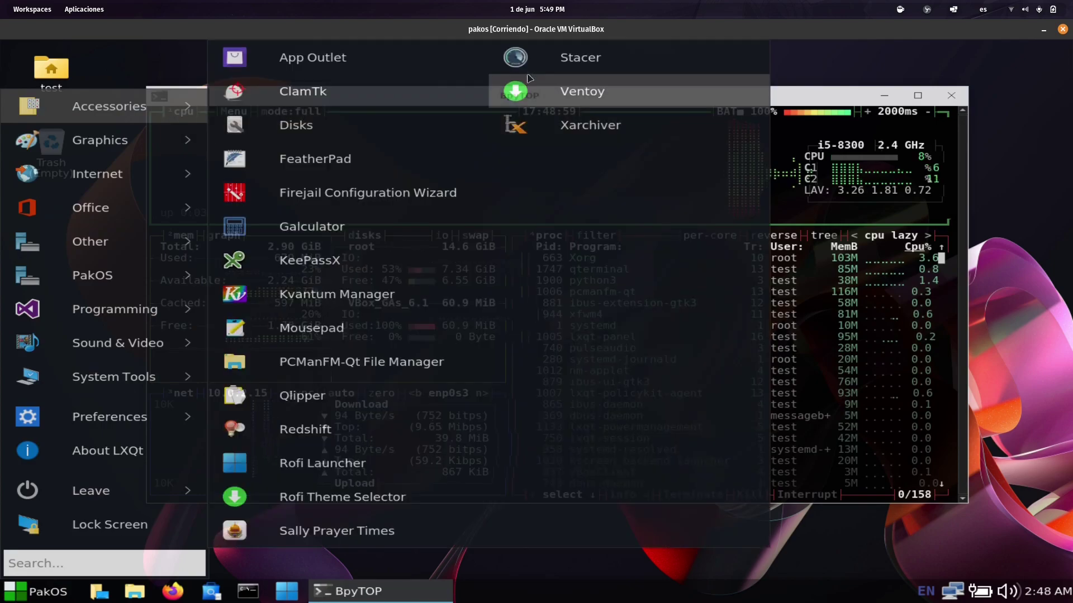
pyautogui.click(587, 405)
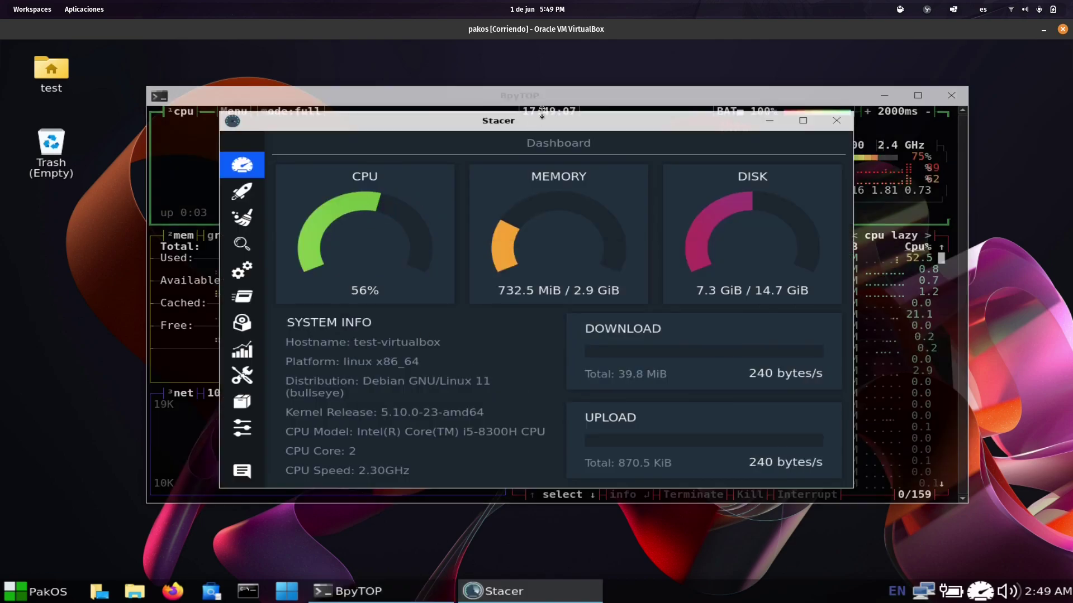
pyautogui.moveTo(533, 132); pyautogui.dragTo(457, 154)
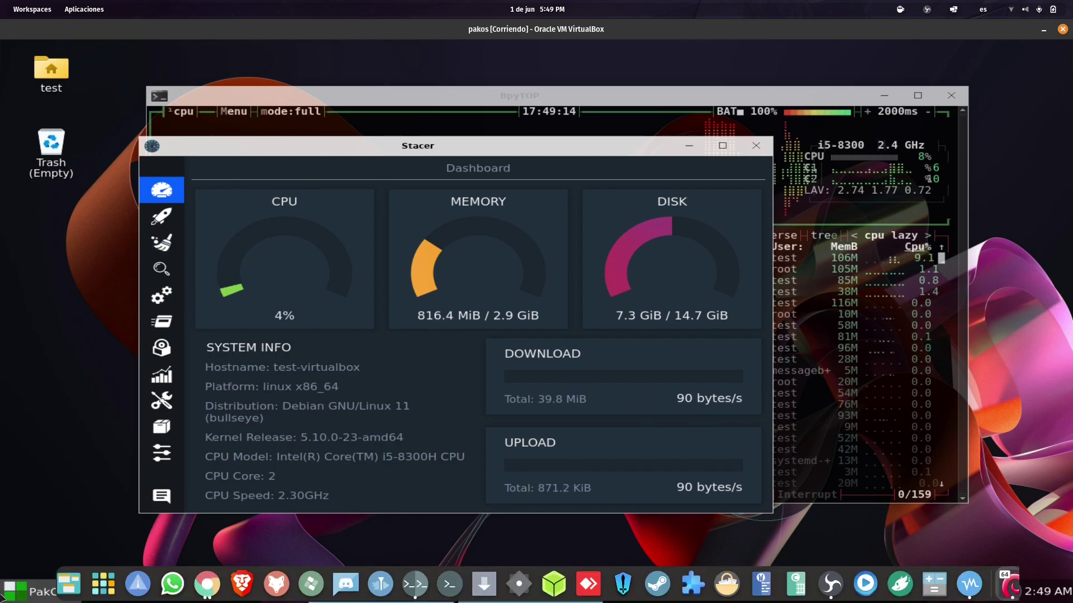
# Step: Launch GNU Image Manipulation Program, check its version in the About dialog, and close that dialog
pyautogui.click(25, 591)
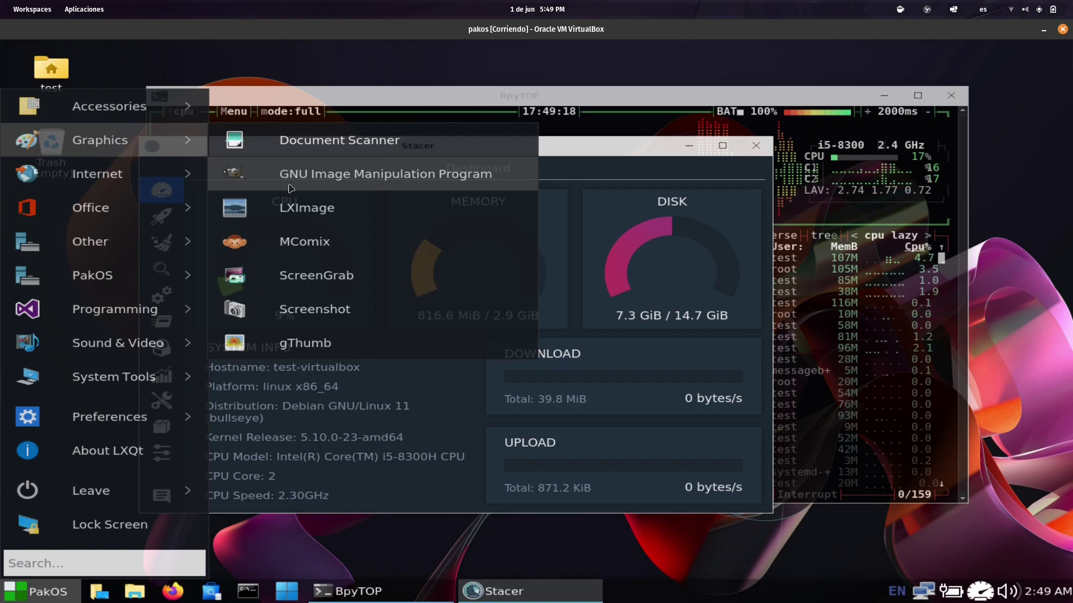
pyautogui.click(291, 174)
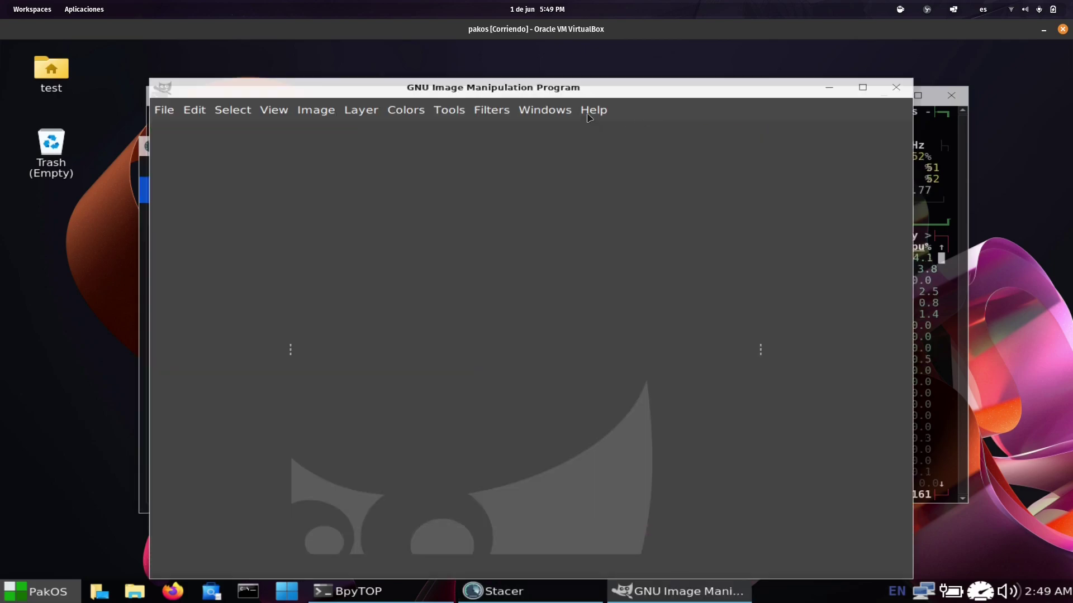
pyautogui.click(589, 111)
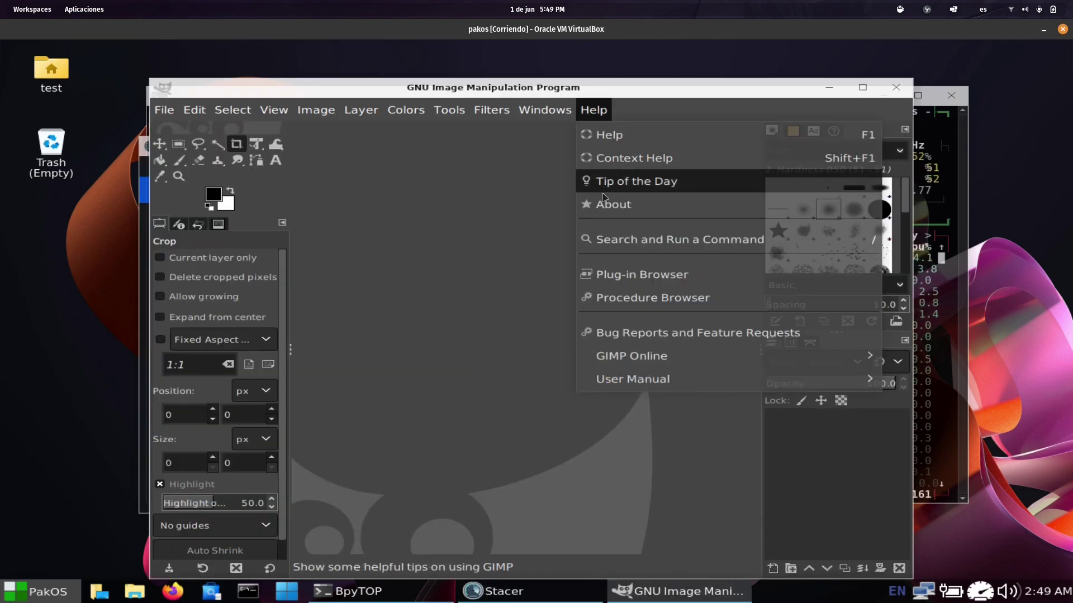
pyautogui.moveTo(609, 376)
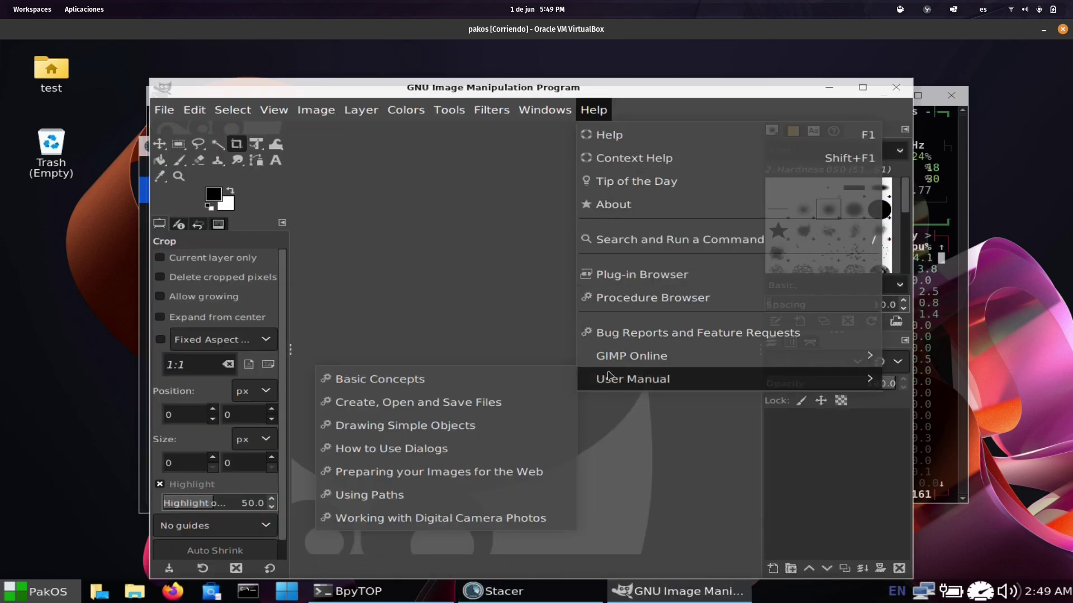
pyautogui.click(615, 205)
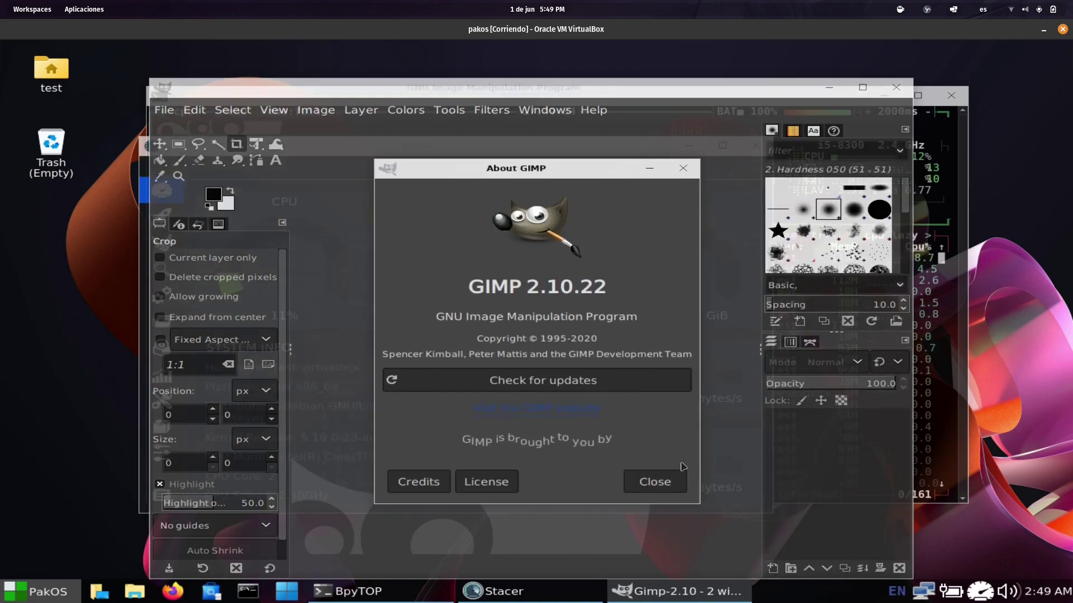
pyautogui.click(655, 481)
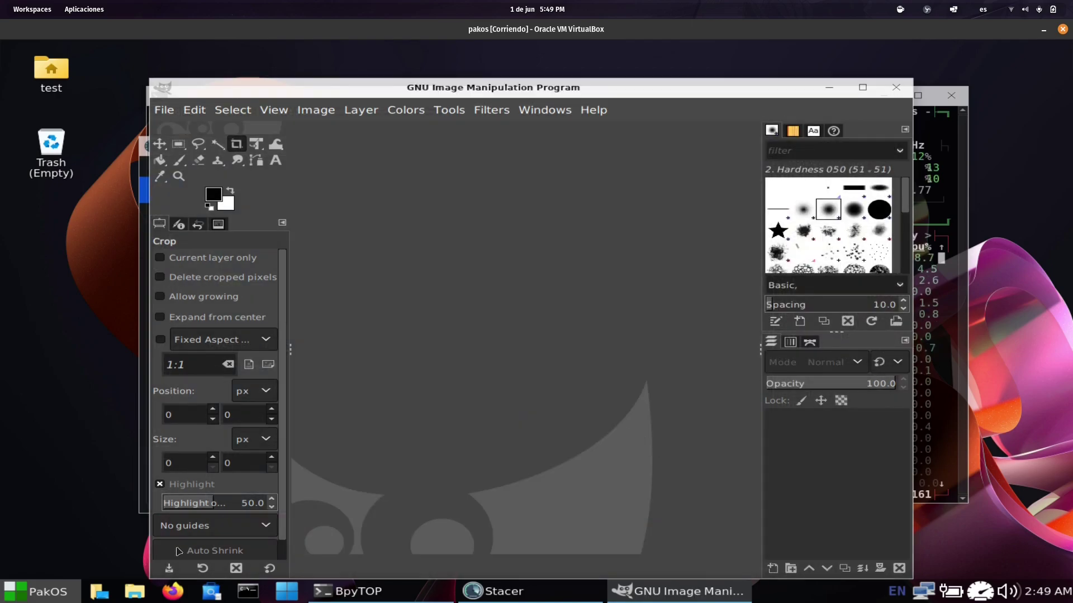
# Step: Browse the Internet, Accessories and Graphics application categories and launch the MComix viewer
pyautogui.click(35, 591)
pyautogui.moveTo(164, 179)
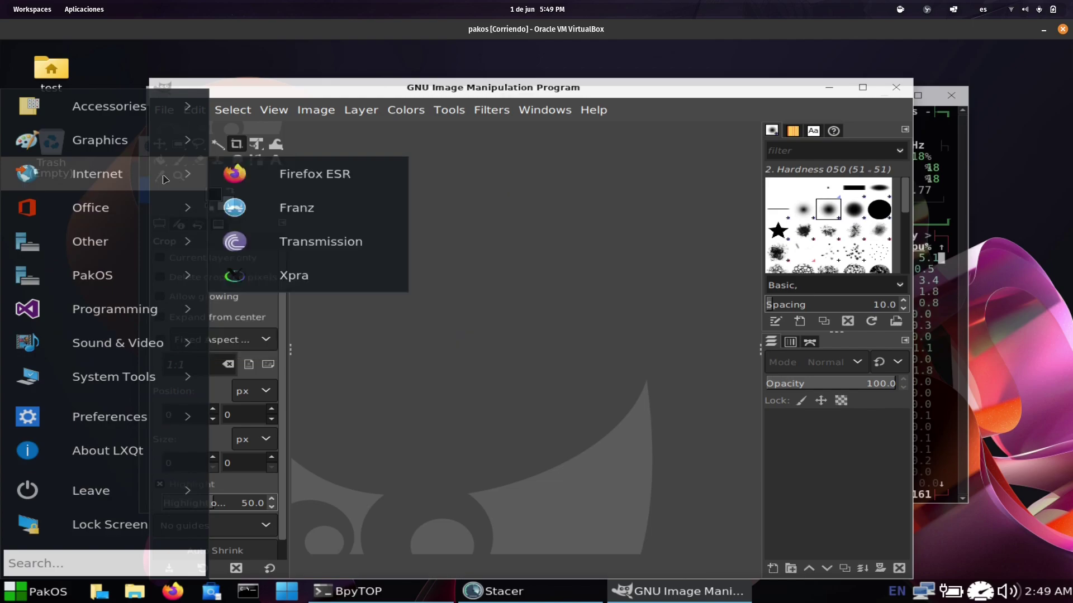
pyautogui.moveTo(194, 155)
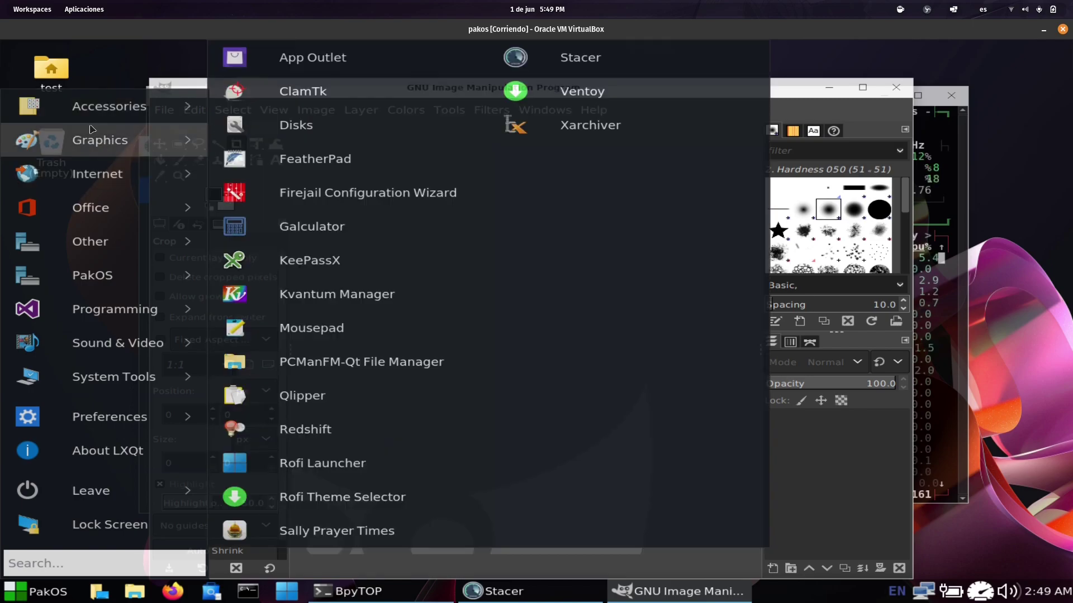
pyautogui.moveTo(100, 137)
pyautogui.click(353, 241)
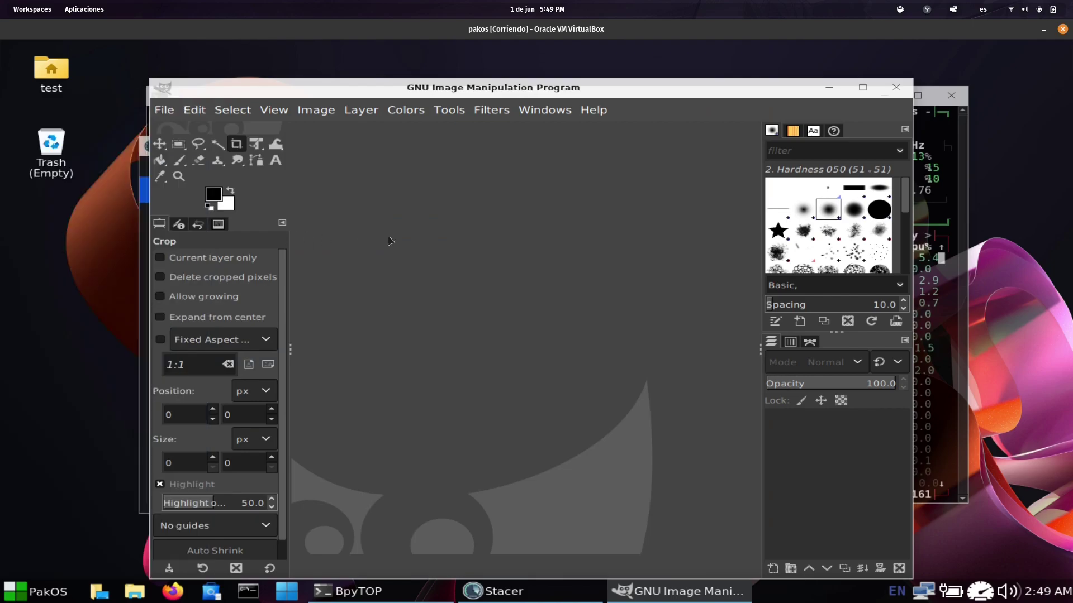
# Step: Close the GIMP, Stacer and MComix windows, letting Stacer continue working in the system tray
pyautogui.click(895, 87)
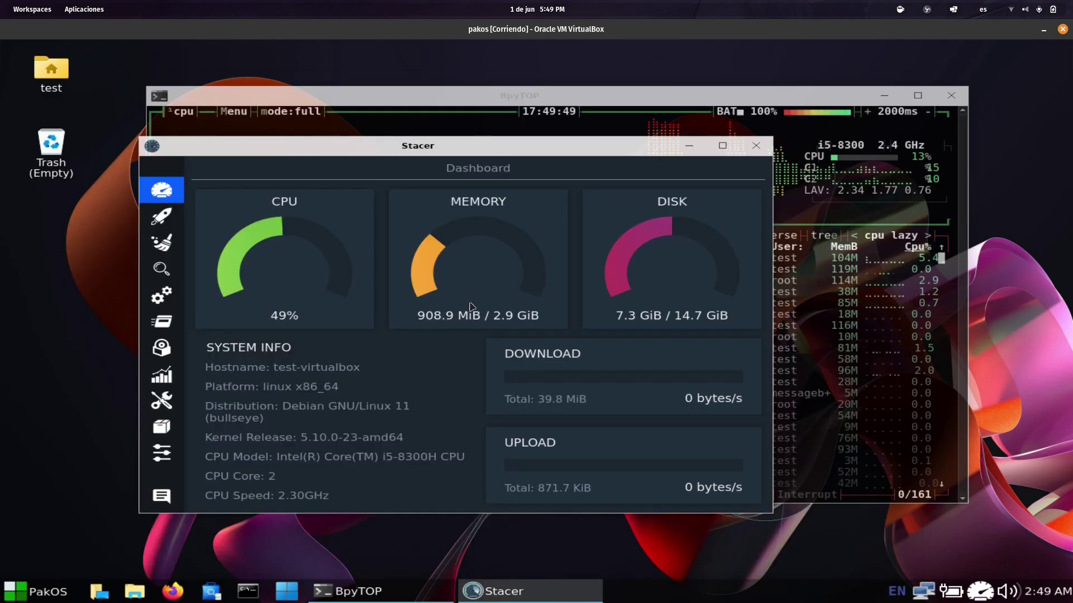
pyautogui.click(757, 147)
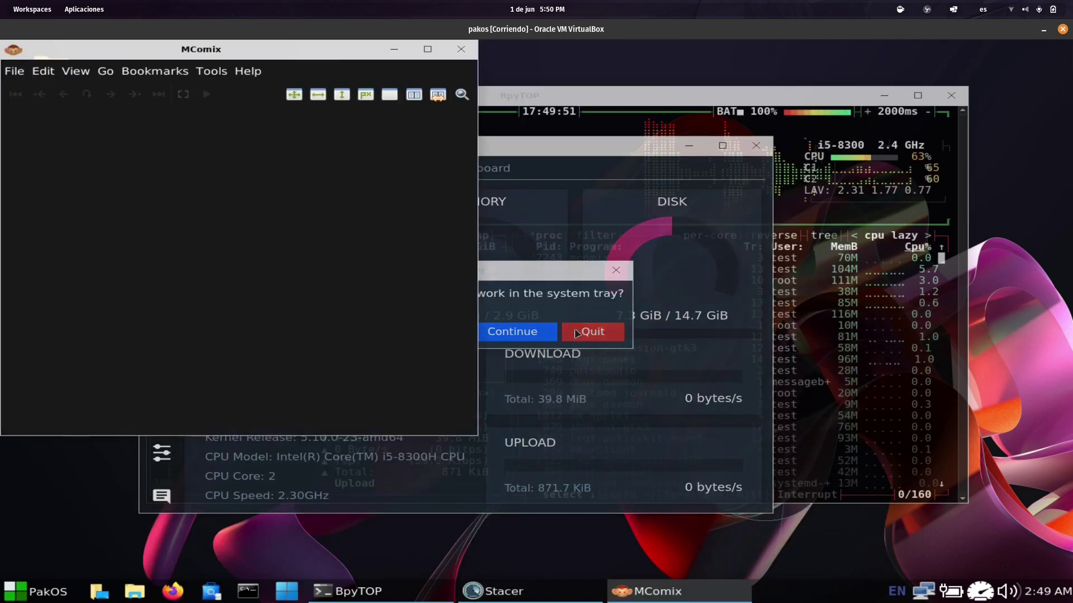
pyautogui.click(535, 328)
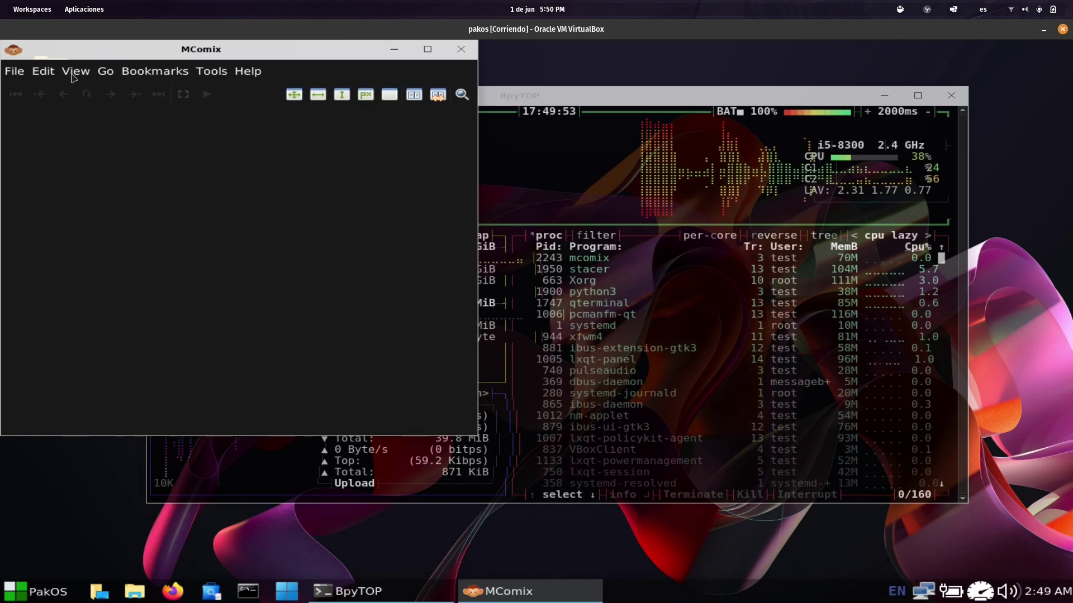
pyautogui.click(26, 74)
pyautogui.click(79, 332)
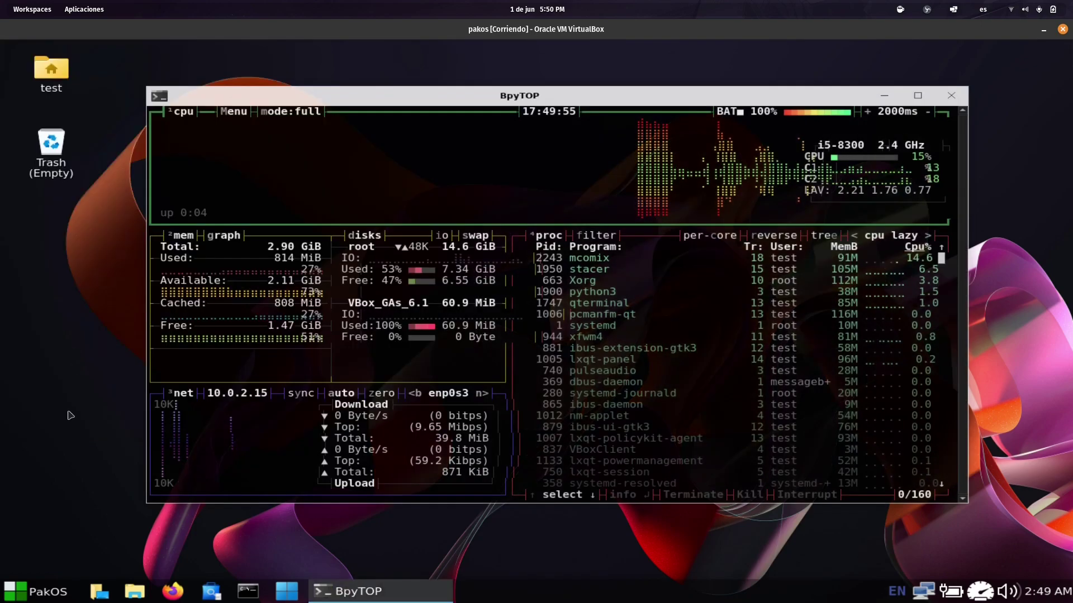
# Step: Look through the PakOS application category, launch PakOS Security, and open its Browser Security Addons list
pyautogui.click(34, 591)
pyautogui.moveTo(101, 275)
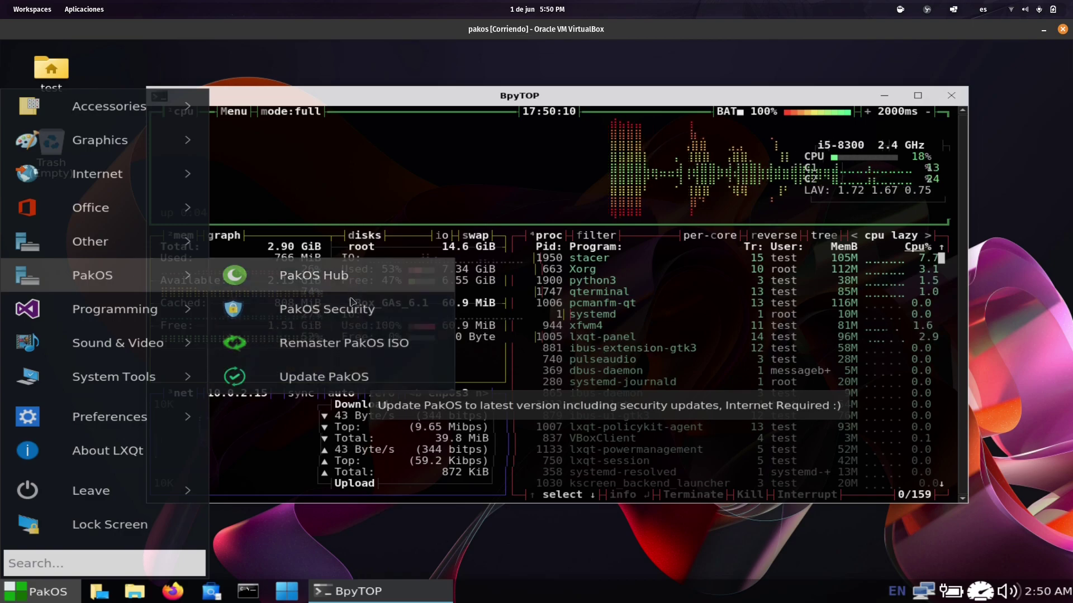
pyautogui.click(363, 314)
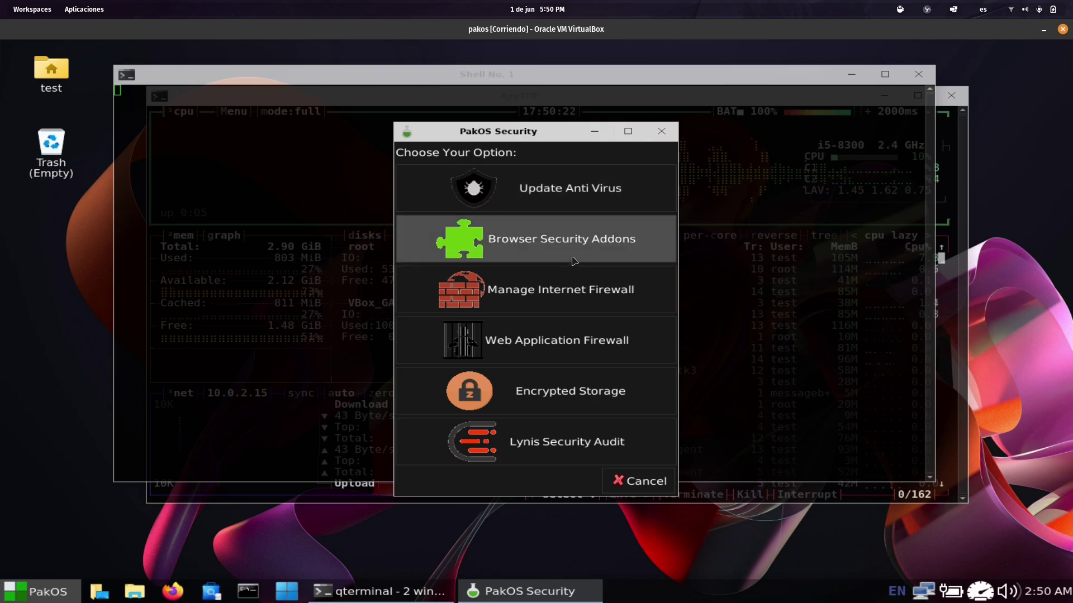
pyautogui.click(577, 237)
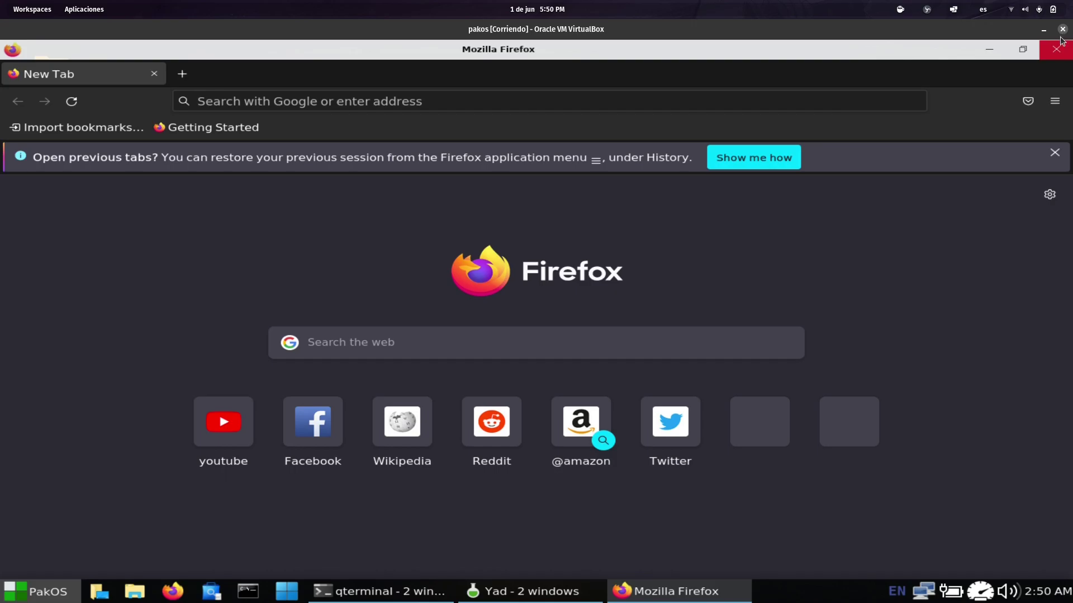
# Step: View the uBlock Origin and Privacy Badger add-on pages, closing each Firefox window and finally the Browser Addons dialog
pyautogui.click(1061, 49)
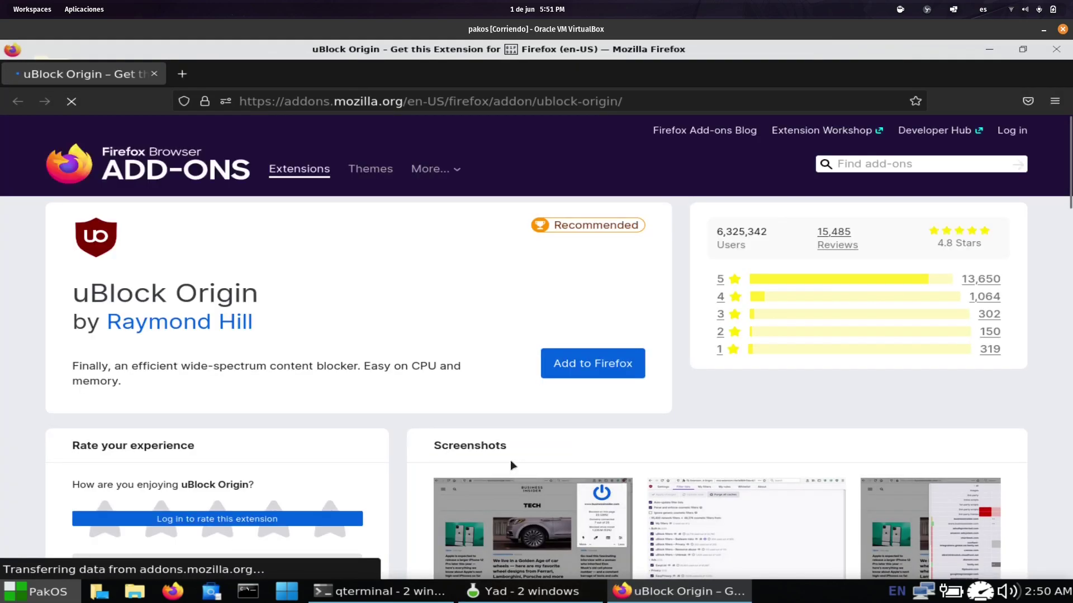
pyautogui.click(1050, 53)
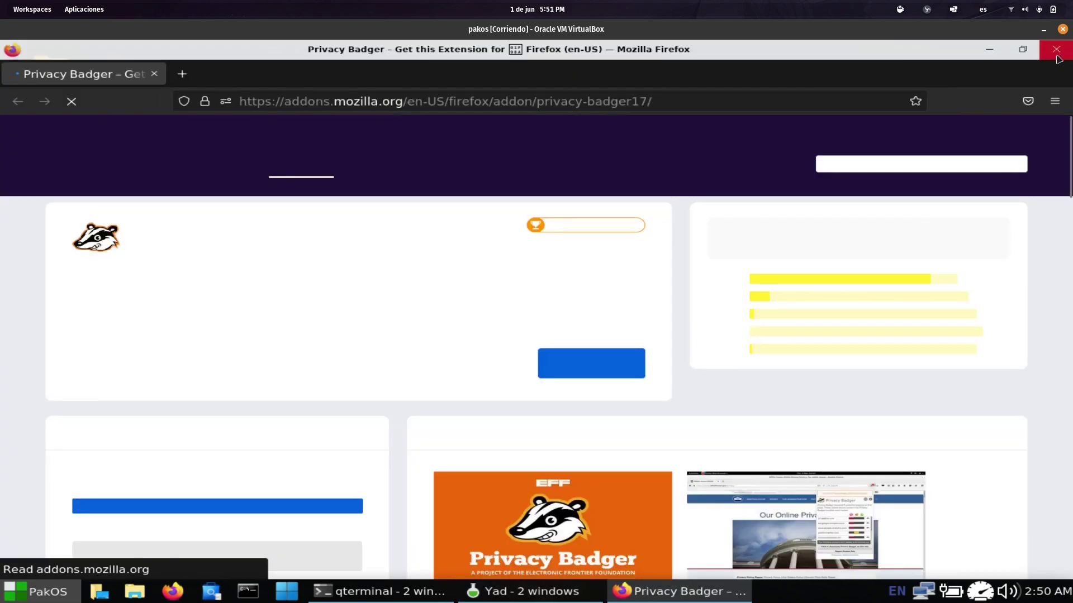
pyautogui.click(1064, 51)
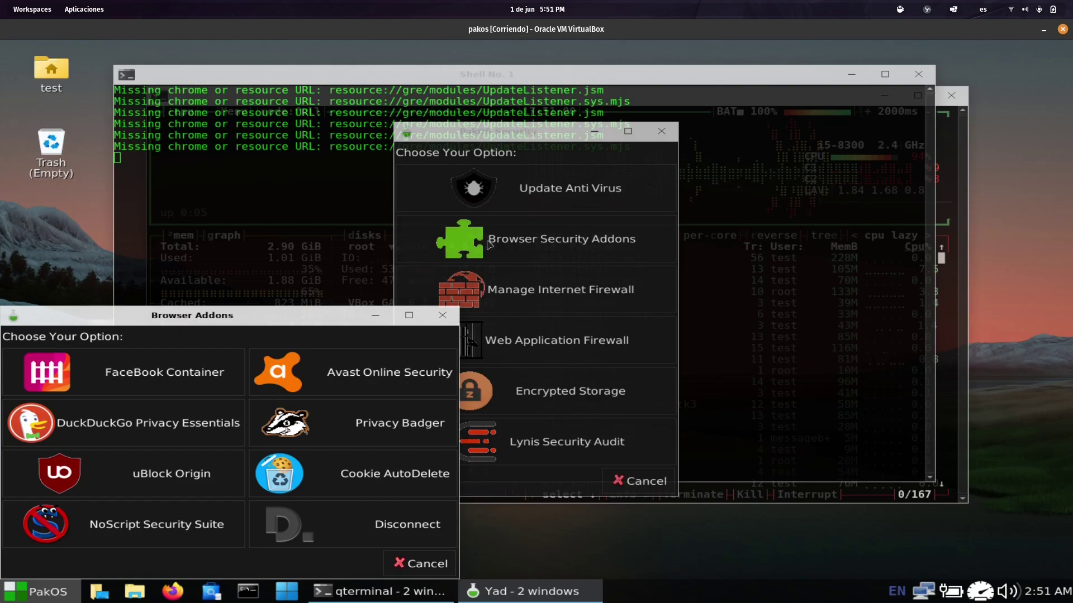
pyautogui.click(453, 320)
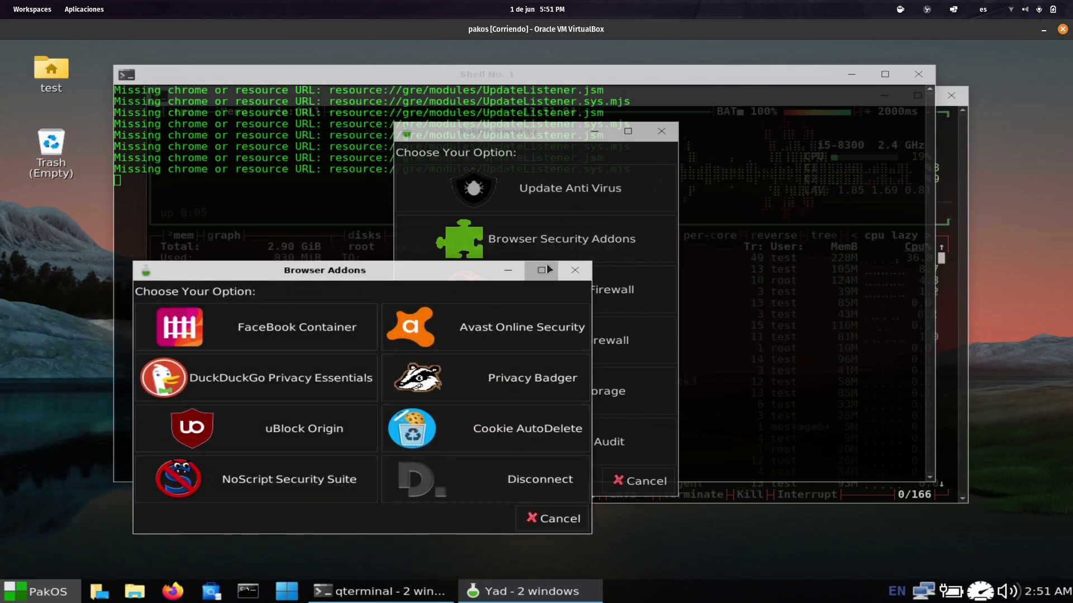
pyautogui.click(575, 270)
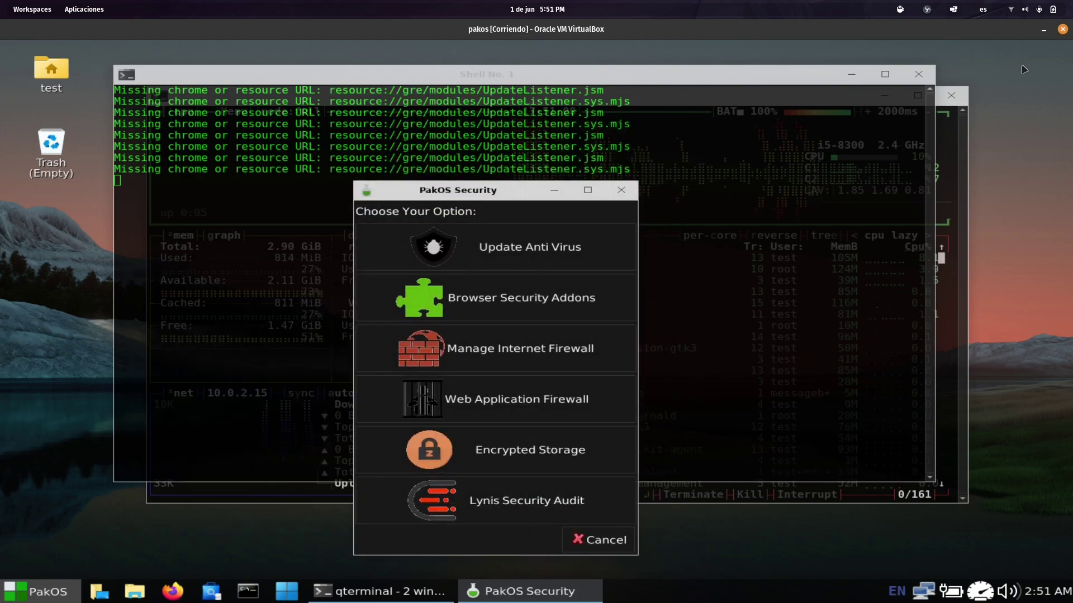
# Step: Open Manage Internet Firewall from PakOS Security, authenticate with the account password, and close the Cortafuegos window after viewing it
pyautogui.click(562, 352)
pyautogui.write('******')
pyautogui.press('Return')
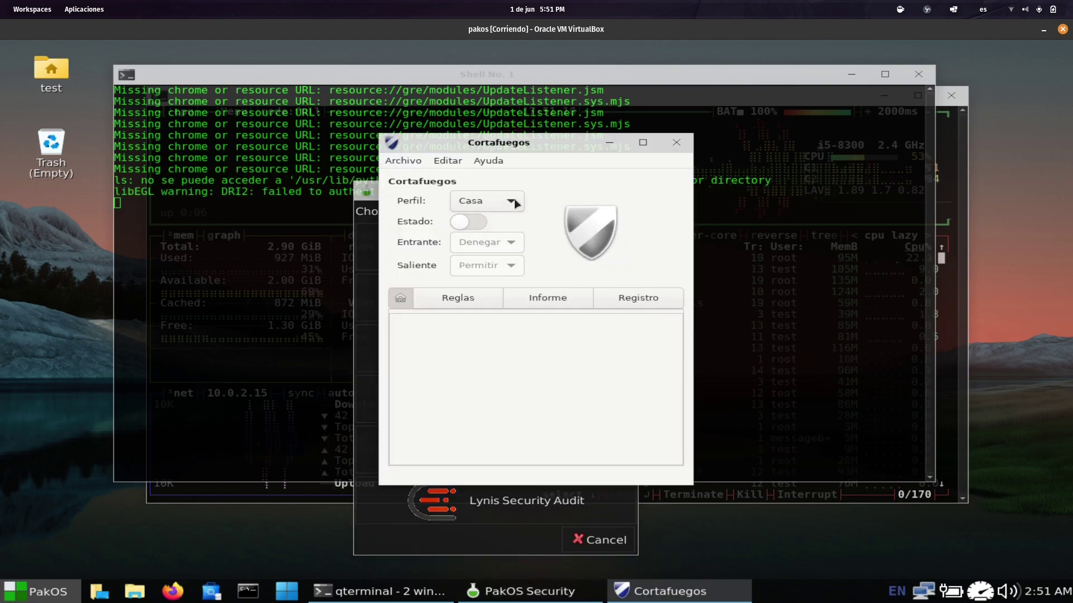
pyautogui.click(676, 146)
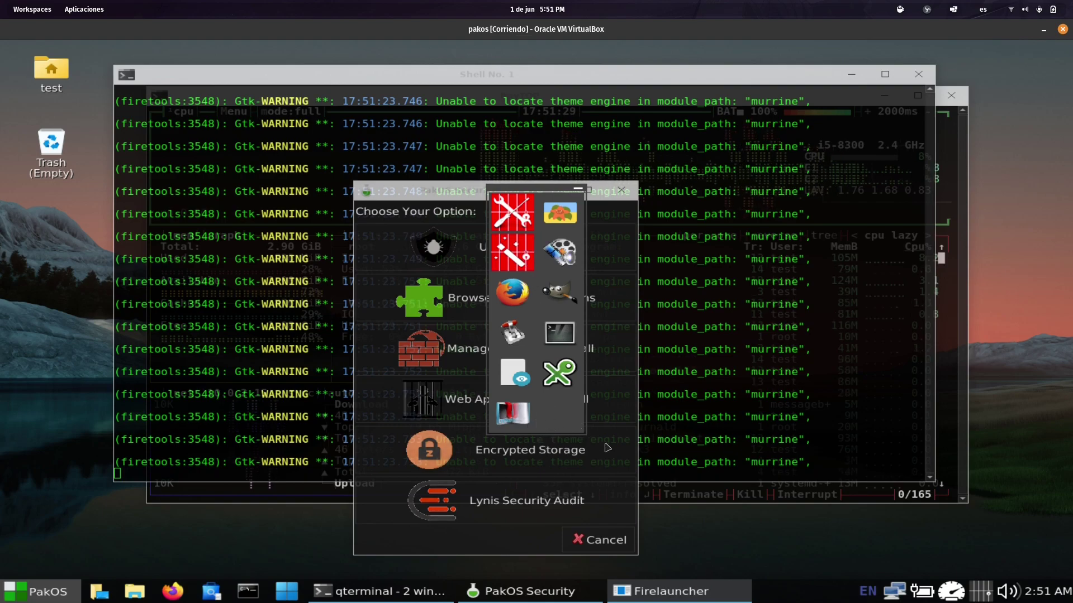
# Step: Open Encrypted Storage from PakOS Security, cancel its authentication, dismiss the resulting messages, and close PakOS Security
pyautogui.click(550, 454)
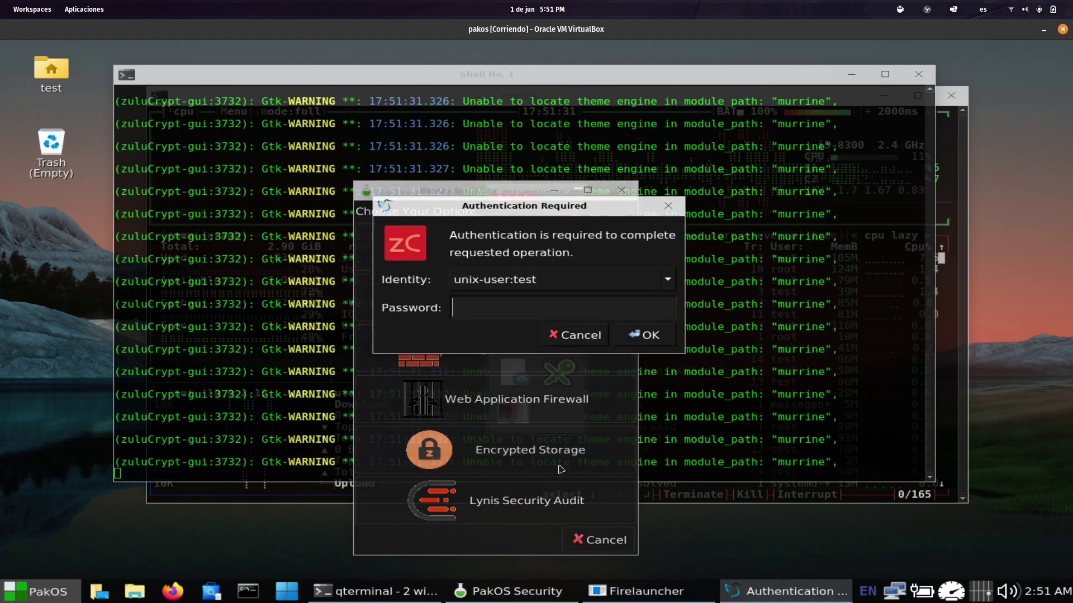
pyautogui.click(602, 332)
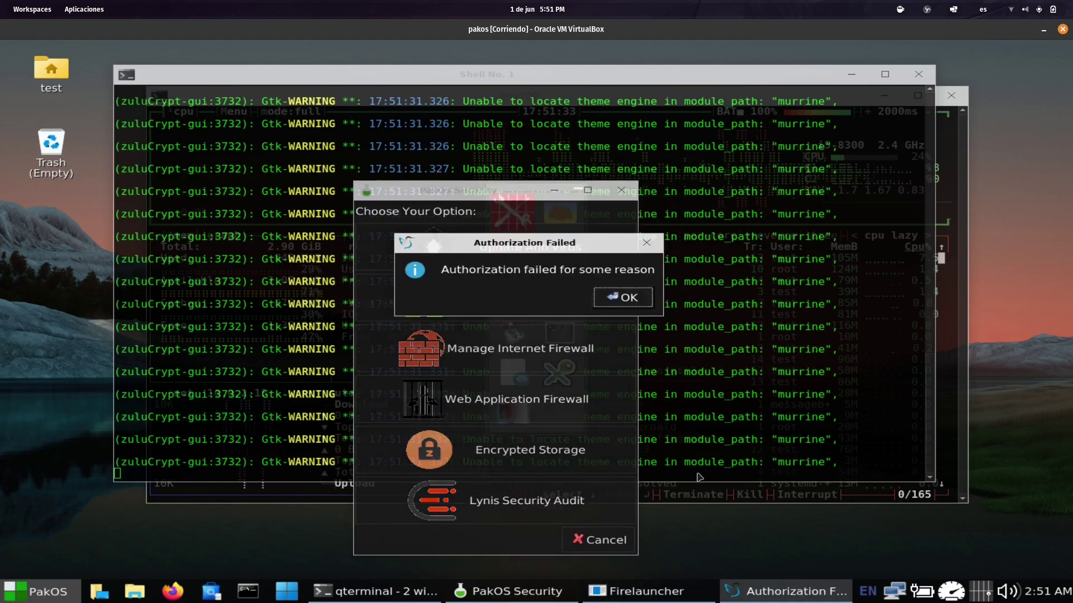
pyautogui.click(617, 294)
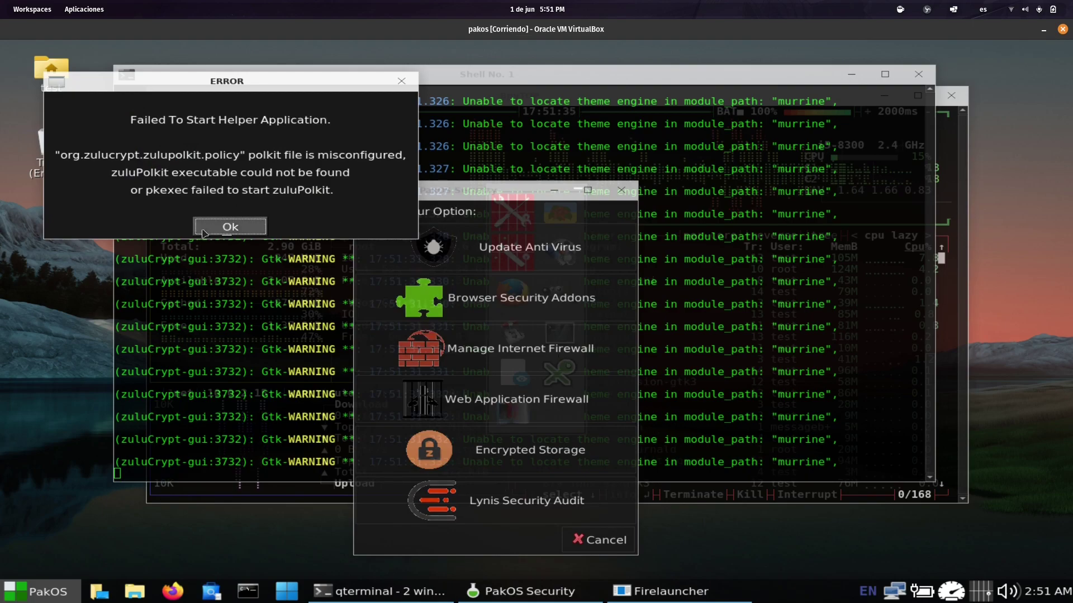
pyautogui.click(230, 227)
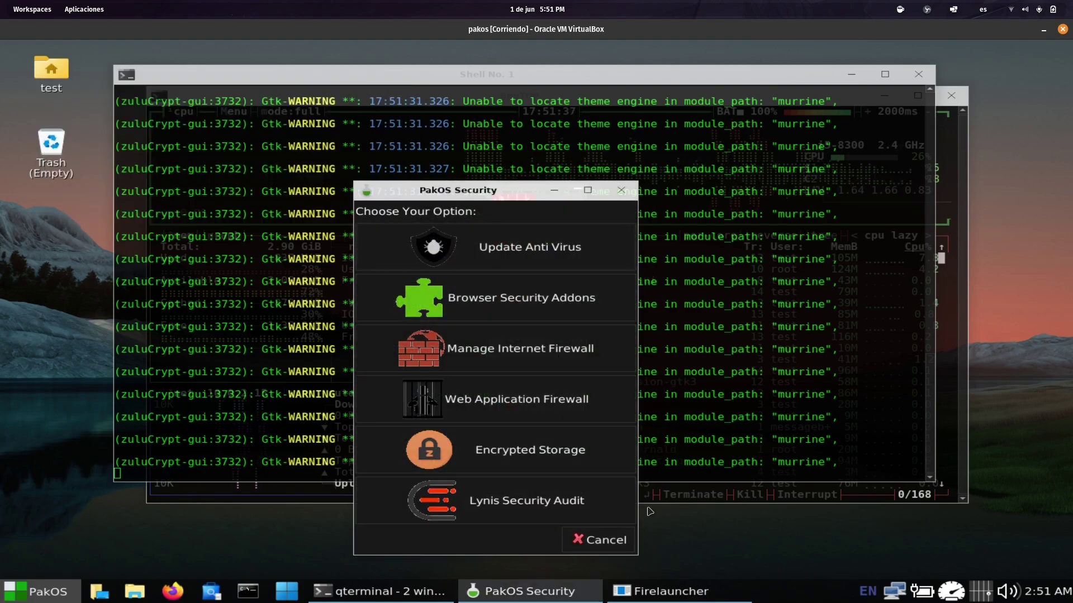
pyautogui.click(605, 541)
# Step: Look through the PakOS, Programming, Sound & Video and System Tools application categories and launch Grsync
pyautogui.click(40, 591)
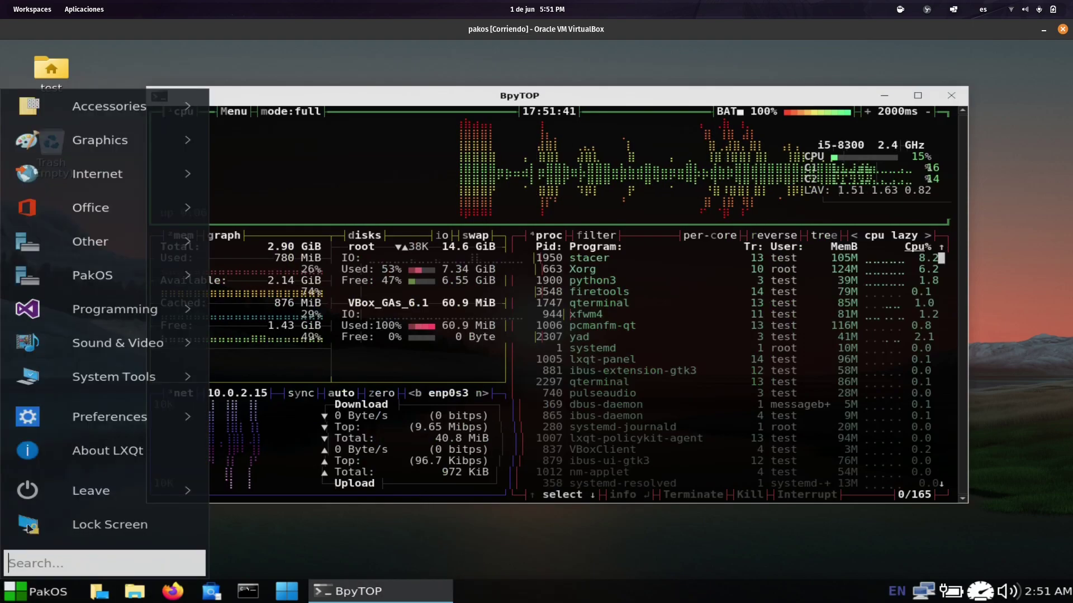
pyautogui.moveTo(128, 291)
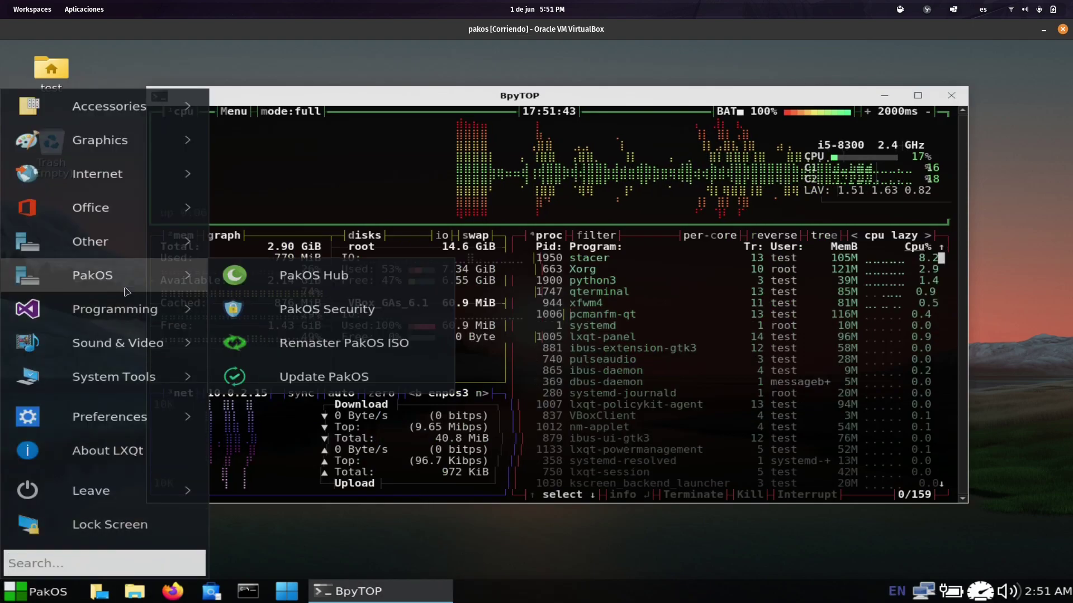
pyautogui.moveTo(118, 319)
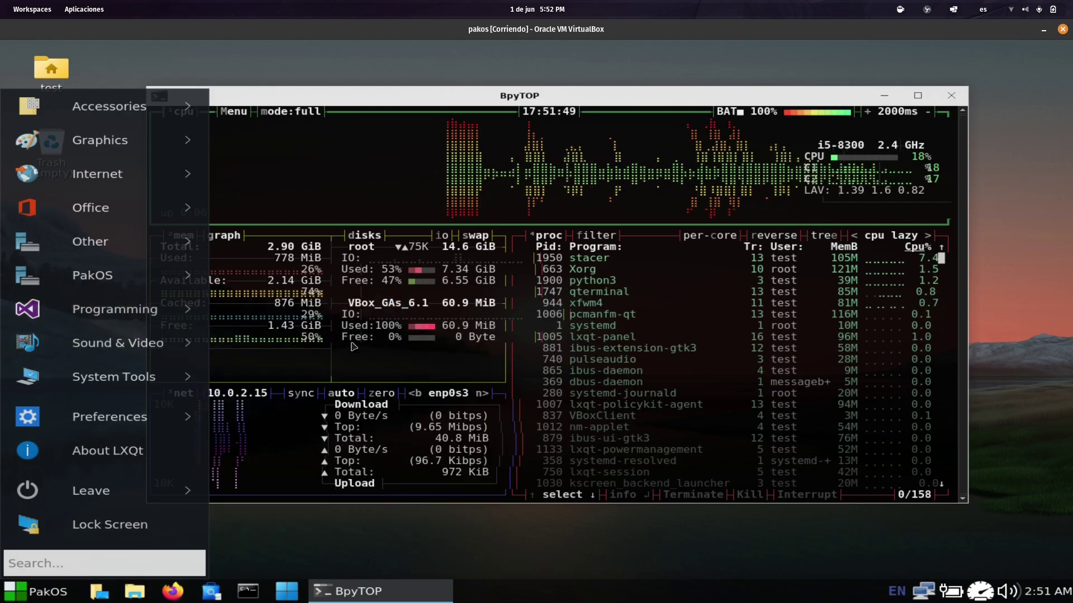
pyautogui.moveTo(127, 343)
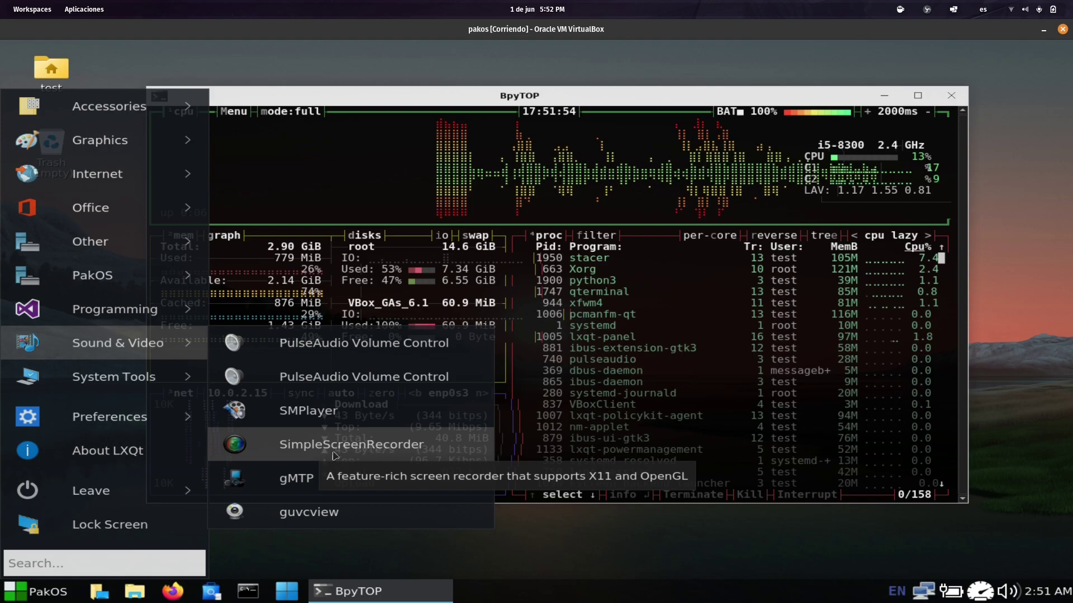
pyautogui.moveTo(144, 384)
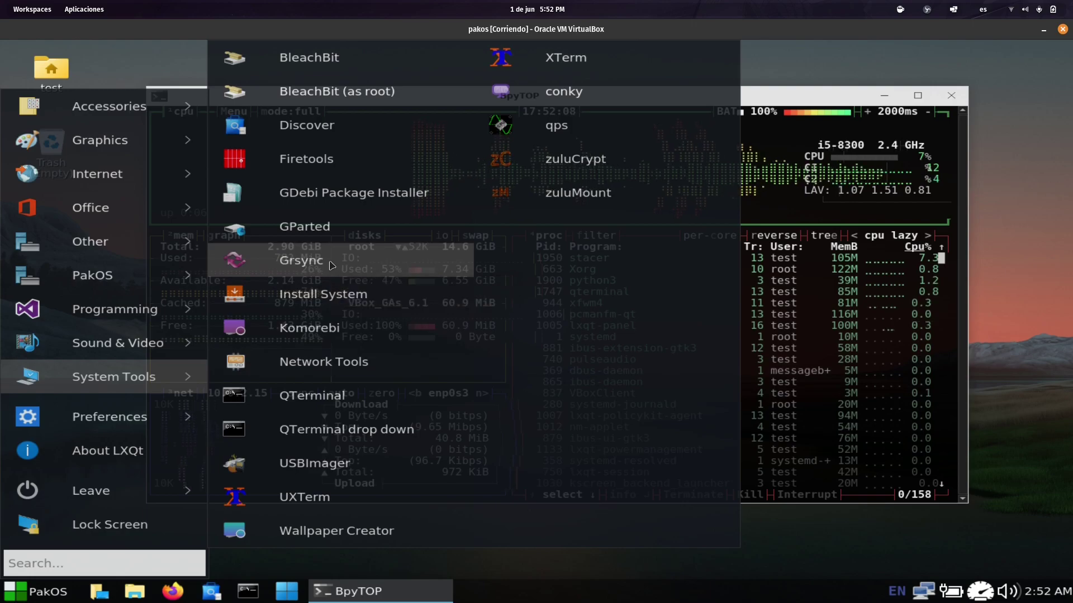
pyautogui.click(332, 265)
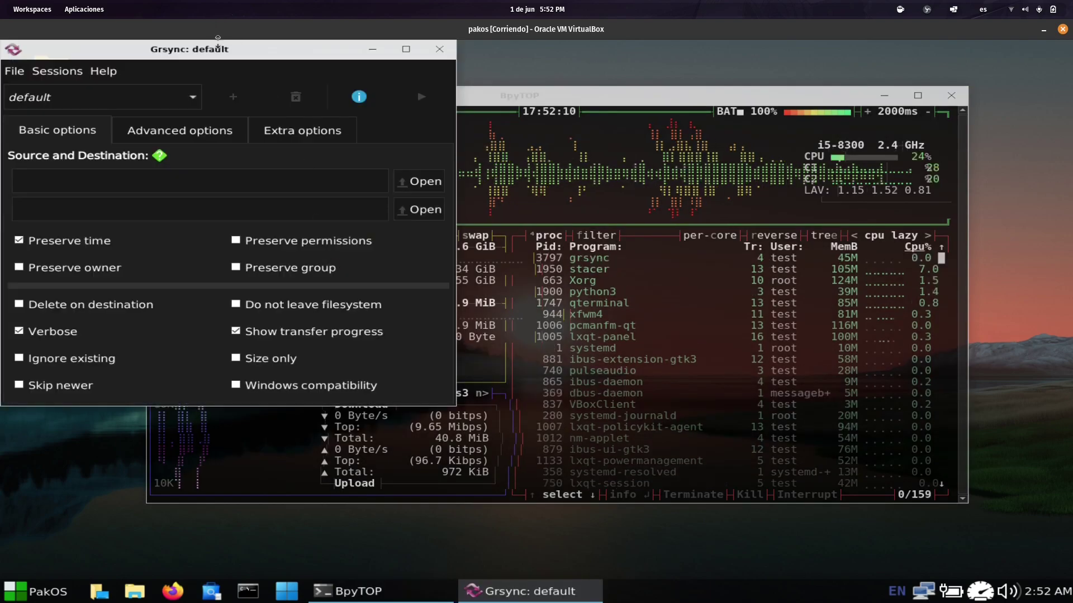
pyautogui.click(257, 140)
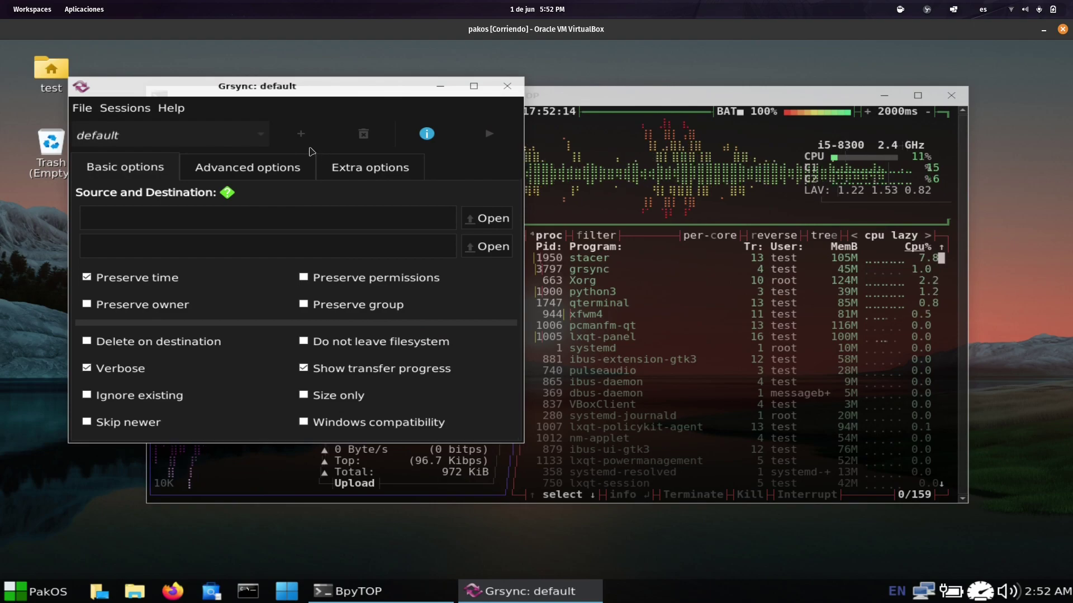
# Step: Add a new Grsync session named "res"
pyautogui.click(301, 134)
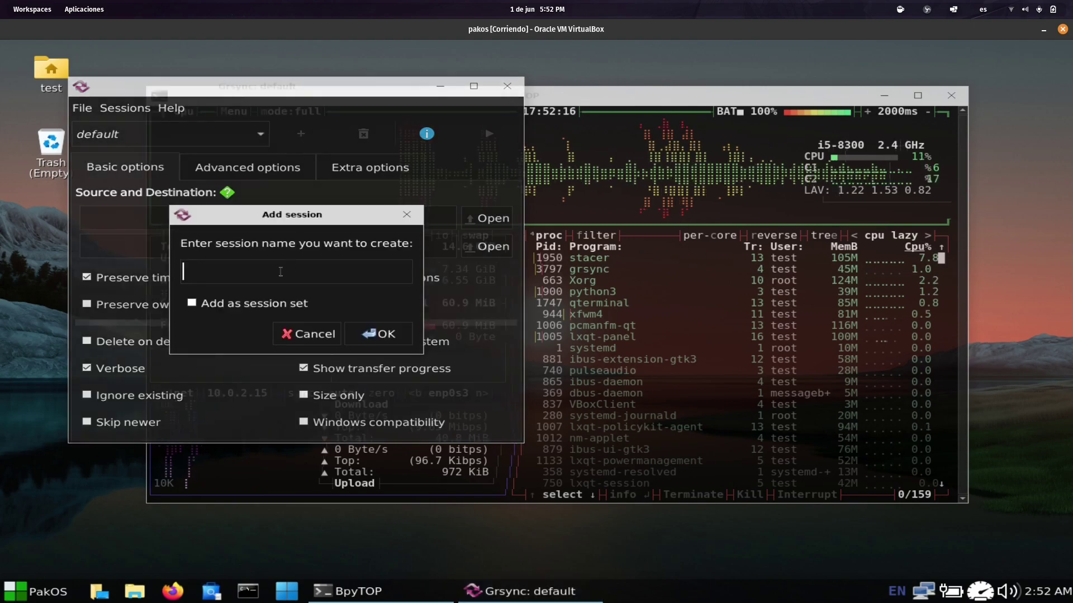
pyautogui.write('res')
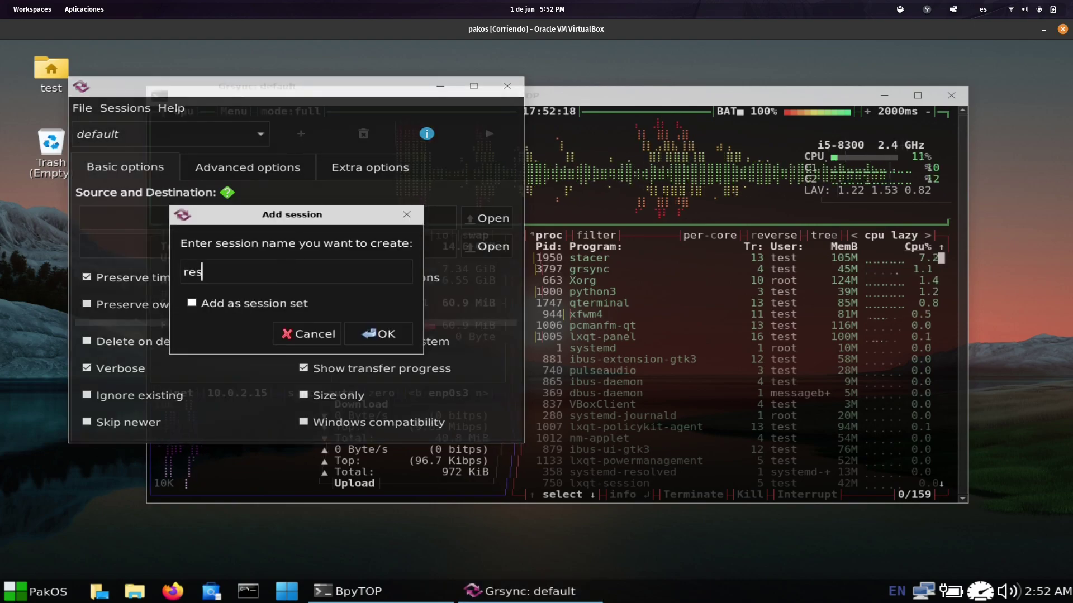
pyautogui.press('Return')
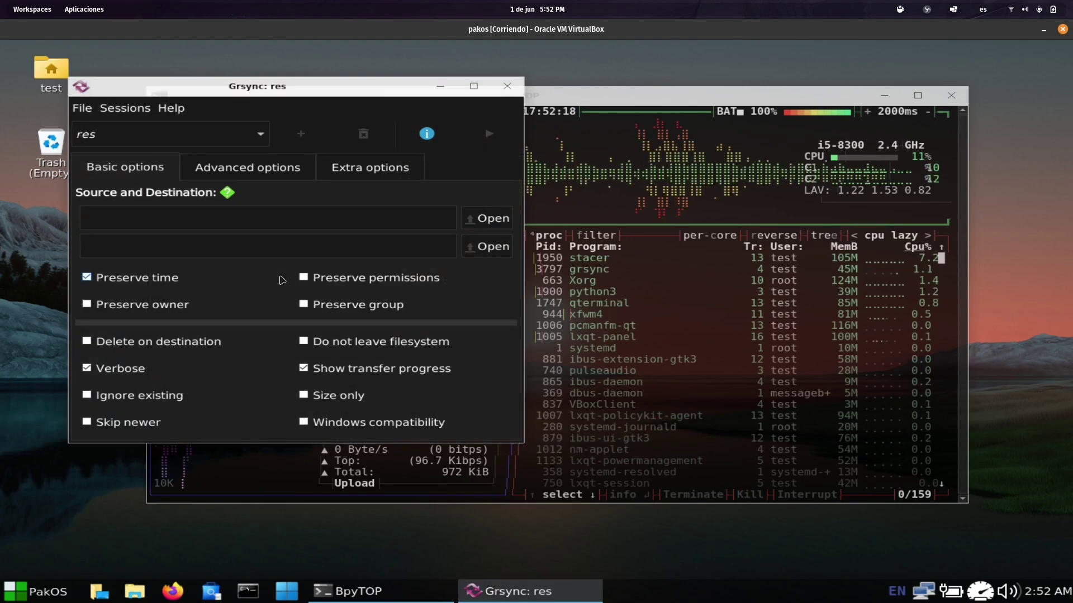
# Step: Set the source of the "res" session to /home/test/Documents and close the Grsync window
pyautogui.click(492, 221)
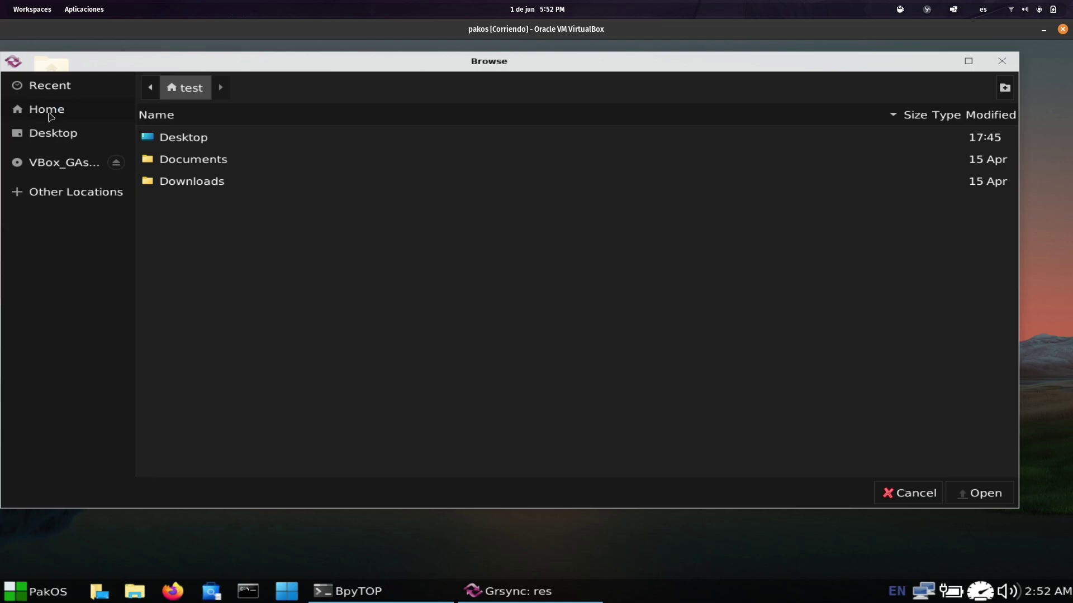
pyautogui.click(178, 161)
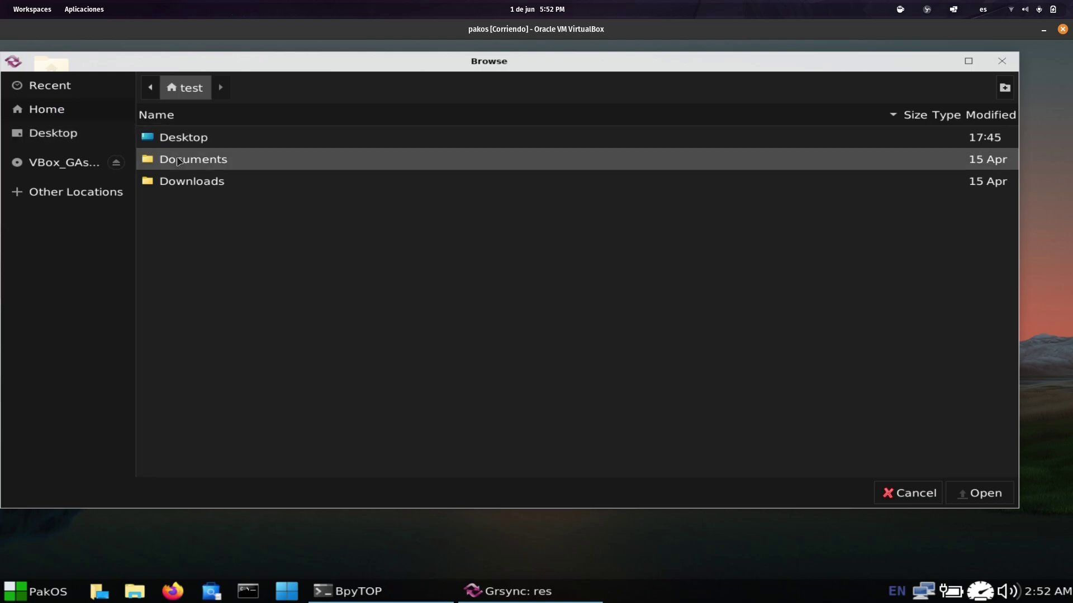
pyautogui.doubleClick(184, 159)
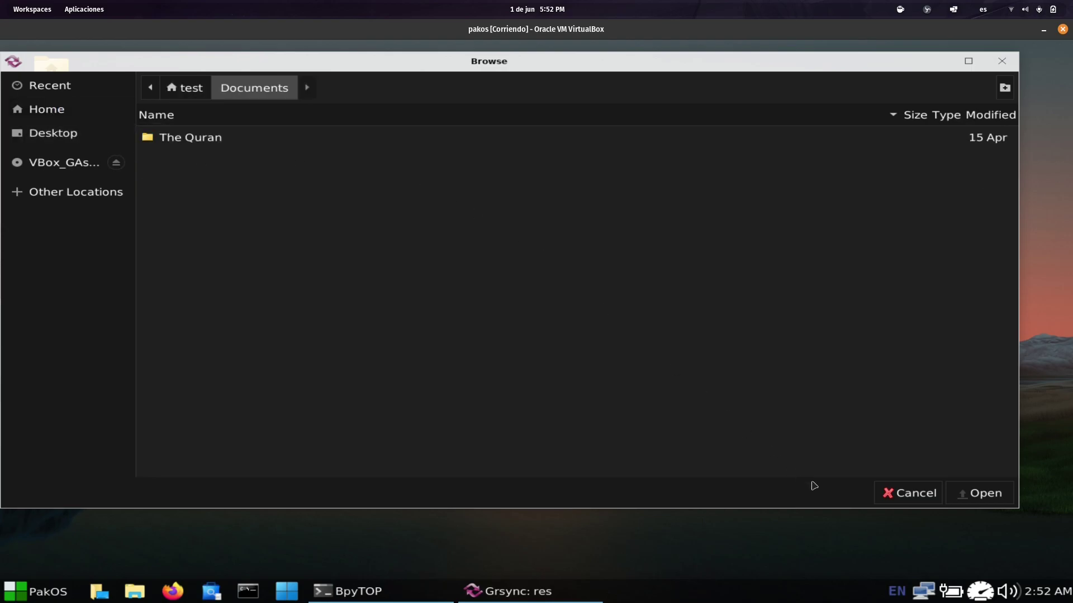
pyautogui.click(979, 494)
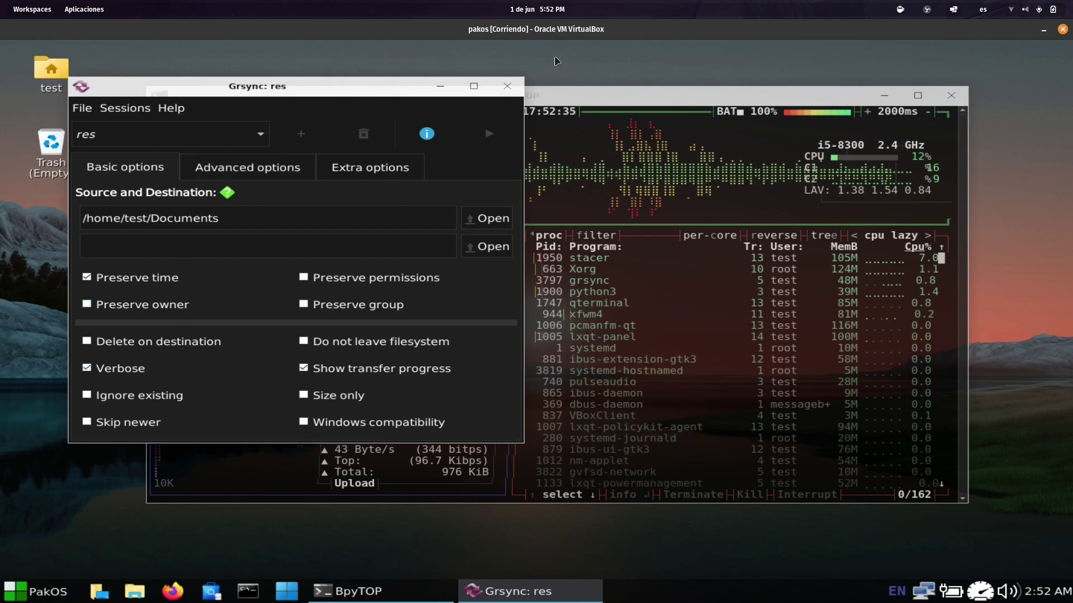
pyautogui.click(518, 84)
# Step: Launch the Discover software center from the System Tools application category
pyautogui.click(34, 591)
pyautogui.moveTo(60, 372)
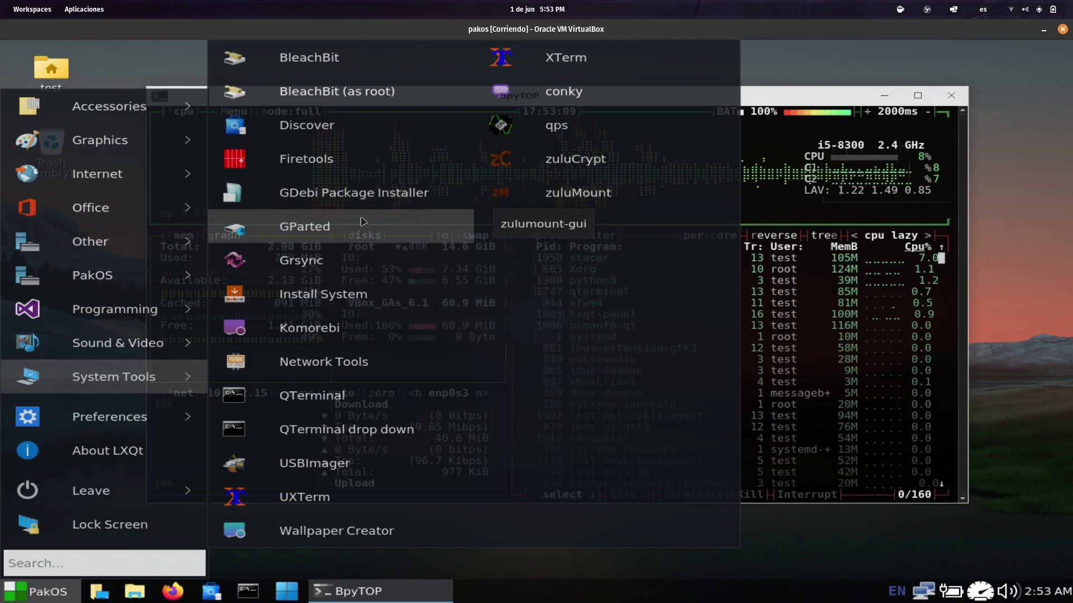
pyautogui.click(369, 137)
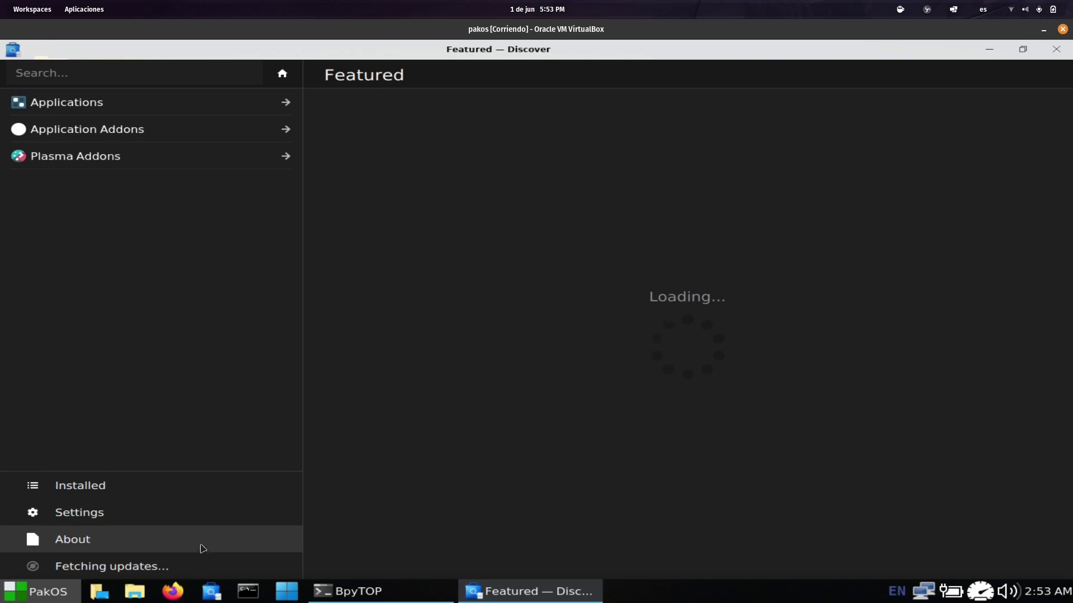
# Step: Look through the System Tools, Preferences and Office application categories and launch ONLYOFFICE Desktop Editors
pyautogui.click(36, 591)
pyautogui.moveTo(129, 389)
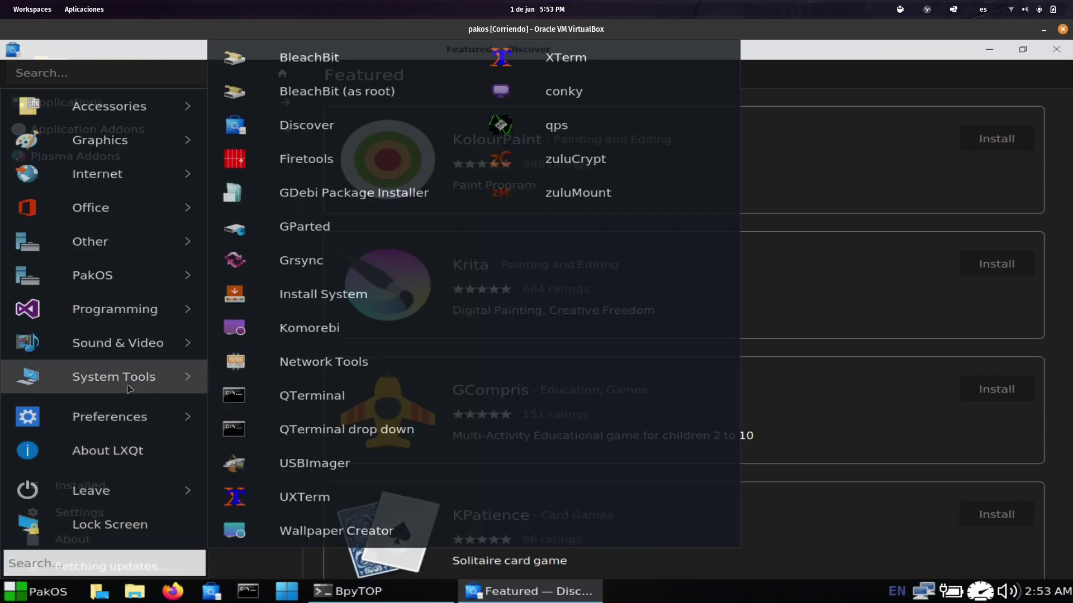
pyautogui.moveTo(140, 418)
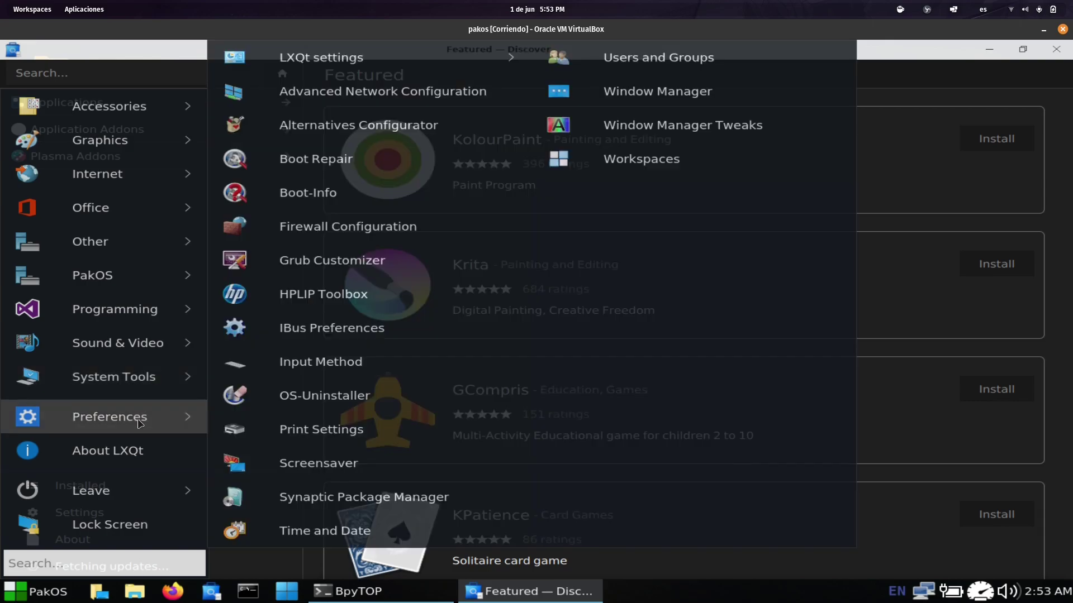
pyautogui.moveTo(134, 219)
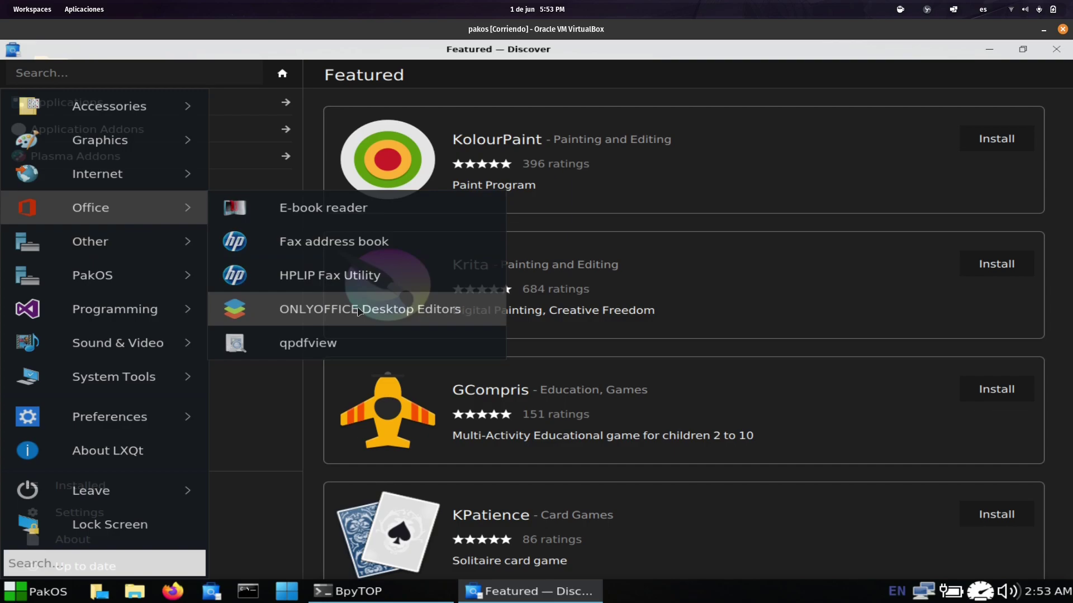
pyautogui.click(359, 311)
# Step: Cancel the request to close the virtual machine and close the Discover window instead
pyautogui.click(1062, 30)
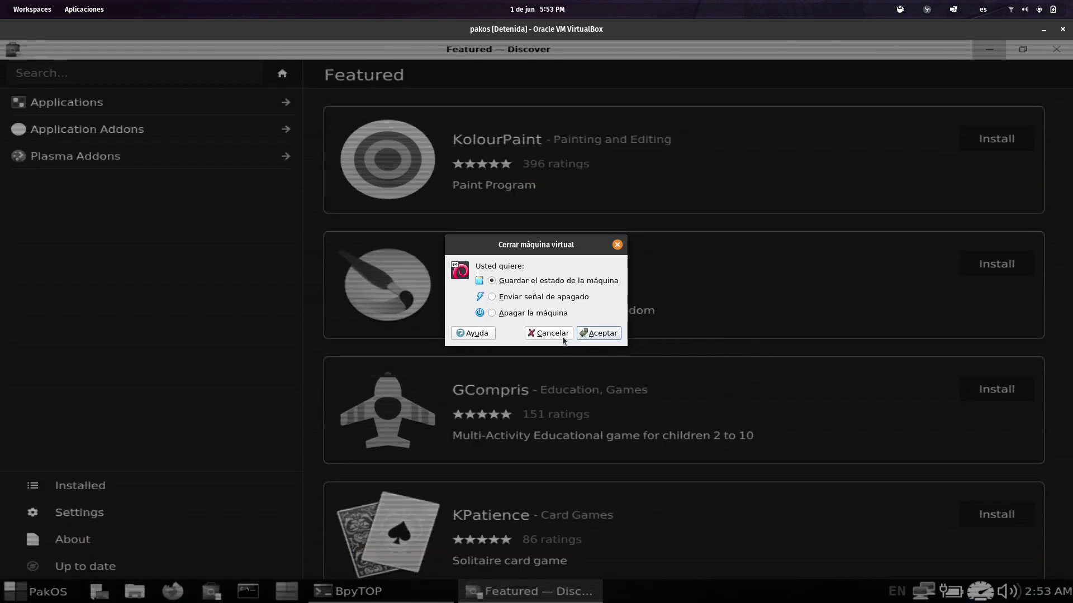
pyautogui.click(564, 333)
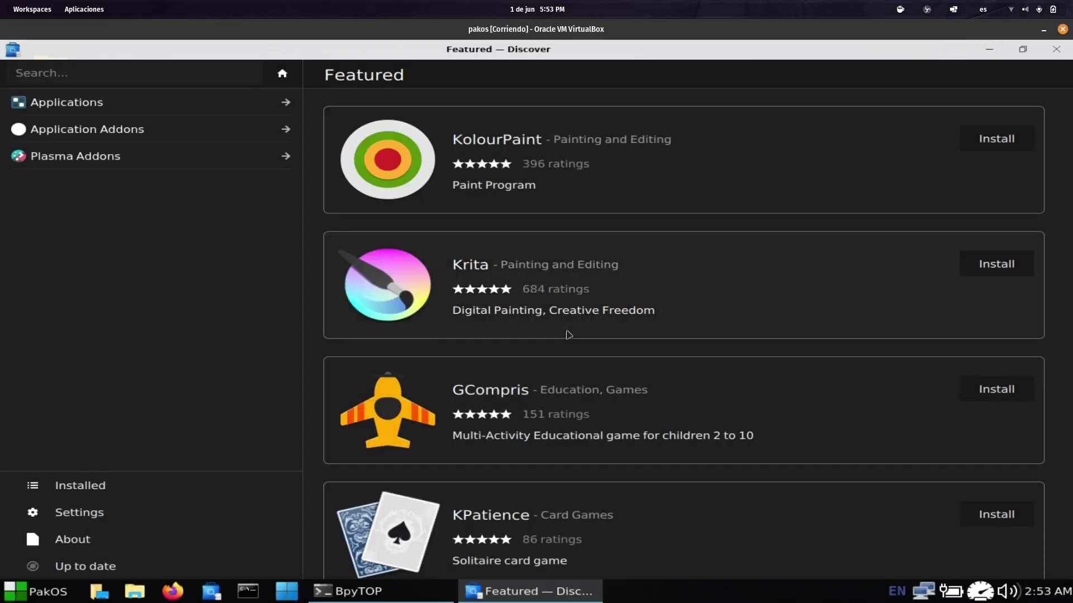
pyautogui.click(1065, 58)
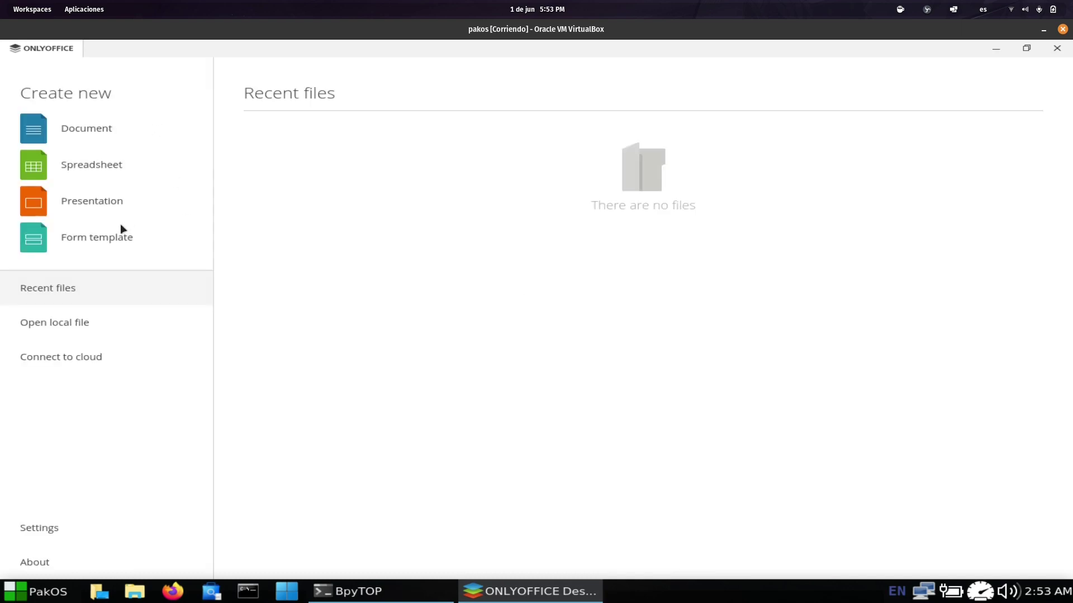
# Step: Set the ONLYOFFICE interface language to Español, apply the change, and create a new text document
pyautogui.click(82, 526)
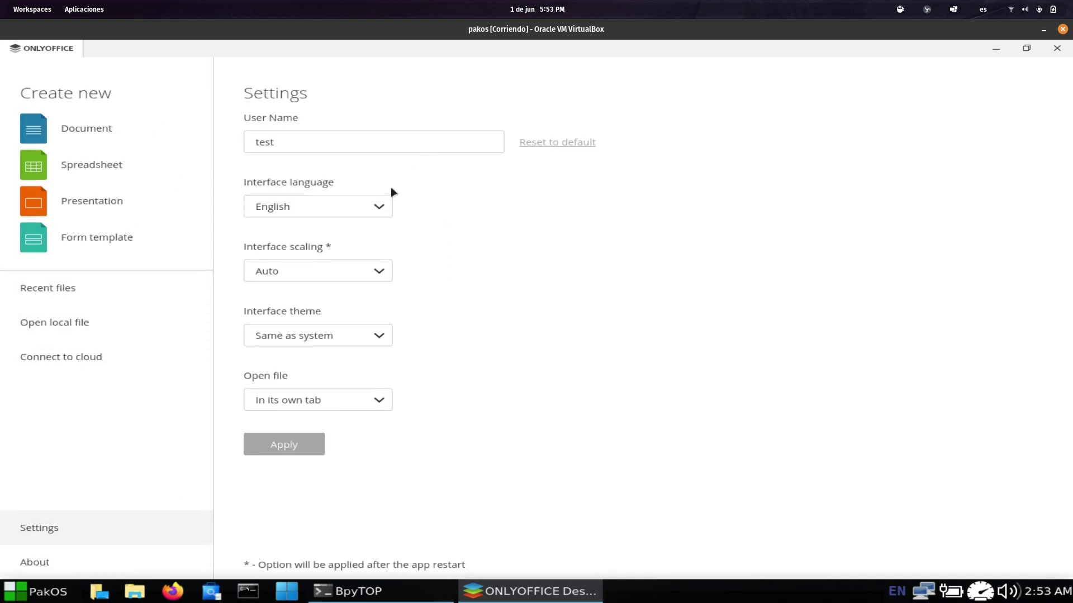
pyautogui.click(346, 215)
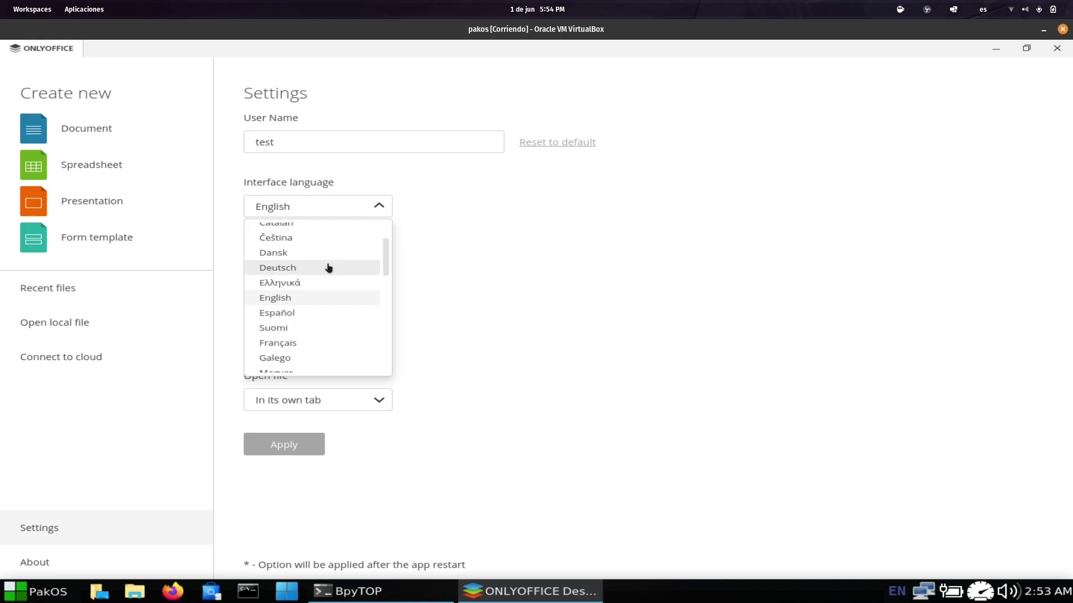
pyautogui.click(327, 315)
pyautogui.click(287, 449)
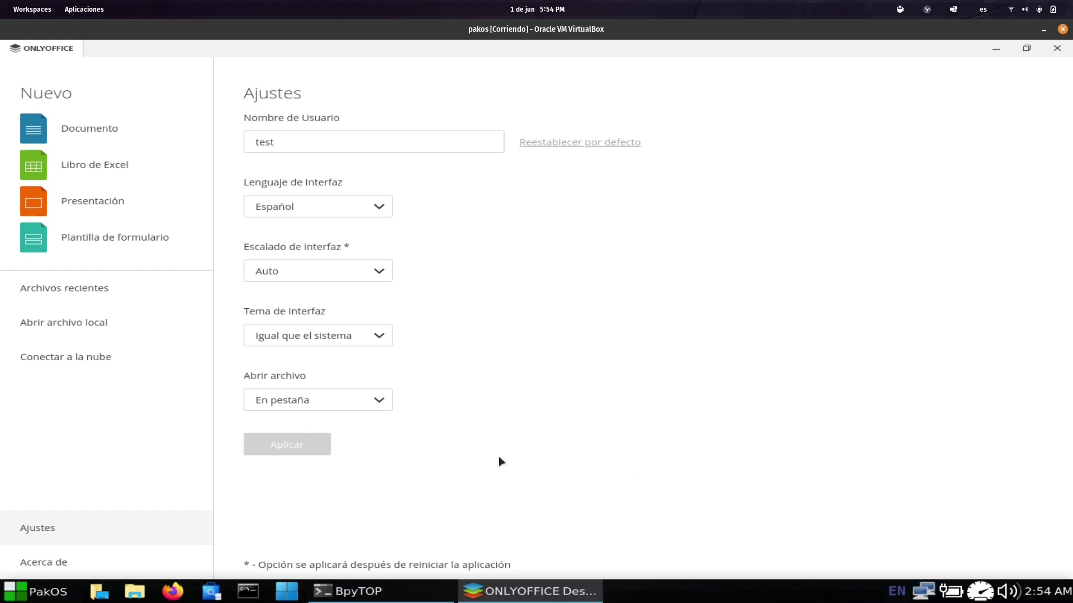
pyautogui.click(45, 122)
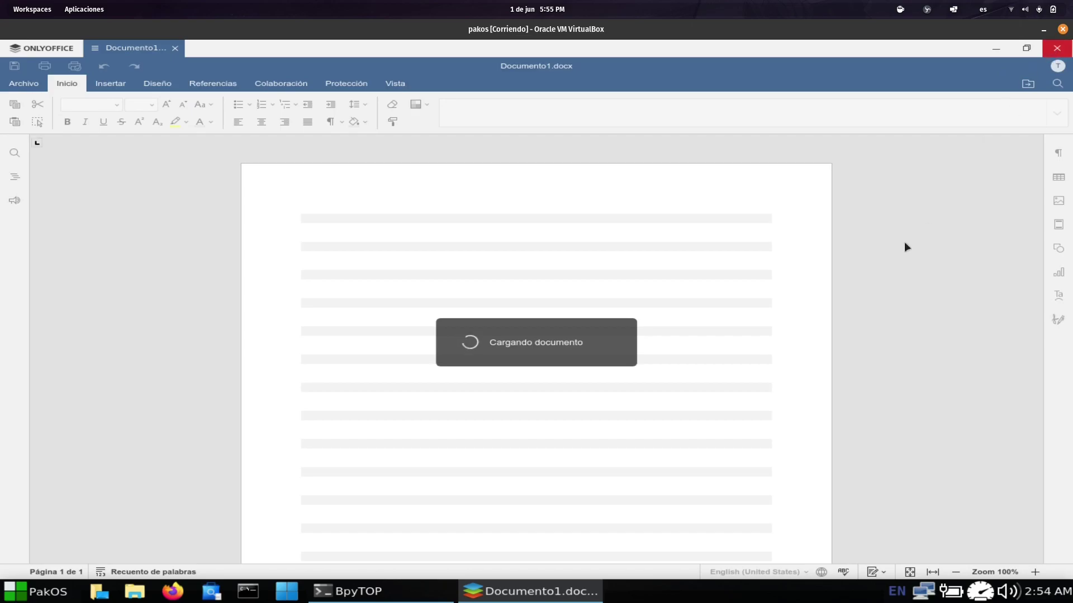
# Step: Launch clamtk from the Other application category, close ONLYOFFICE, and close the Virus Scanner window after viewing it
pyautogui.click(31, 597)
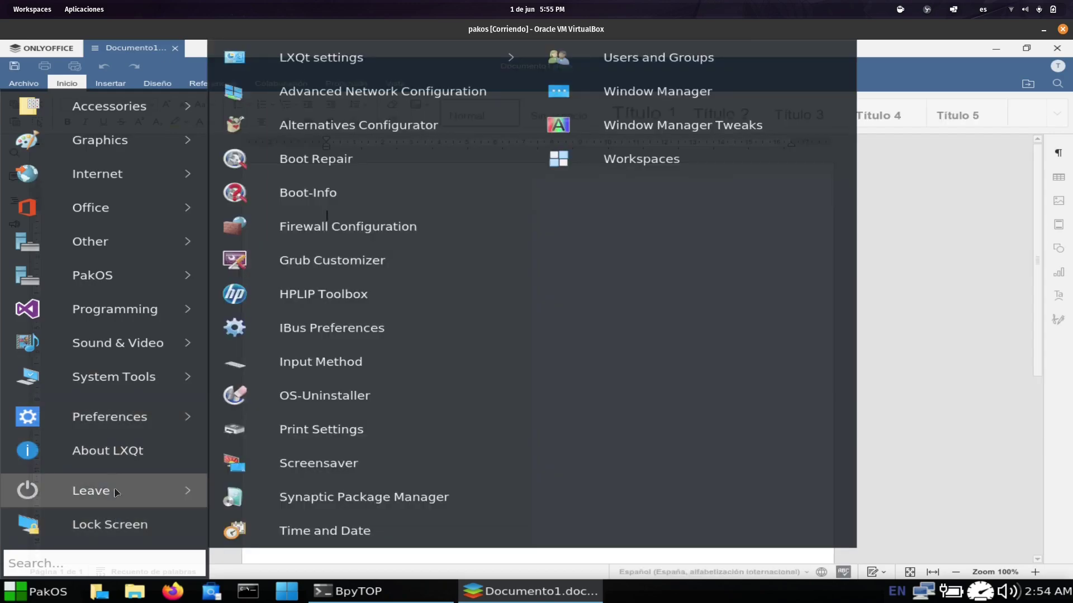
pyautogui.moveTo(77, 233)
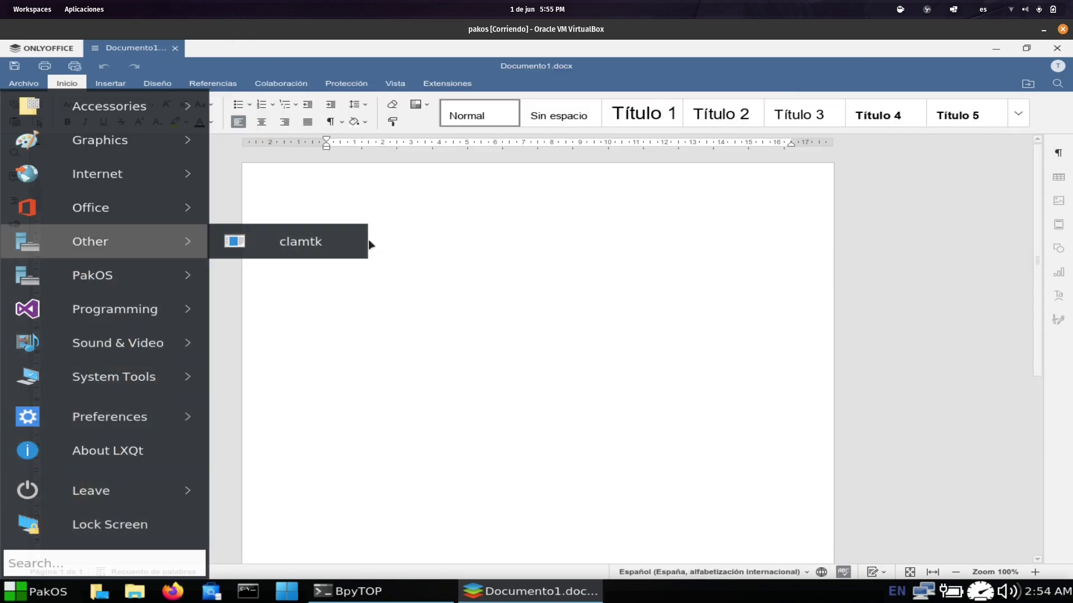
pyautogui.click(297, 245)
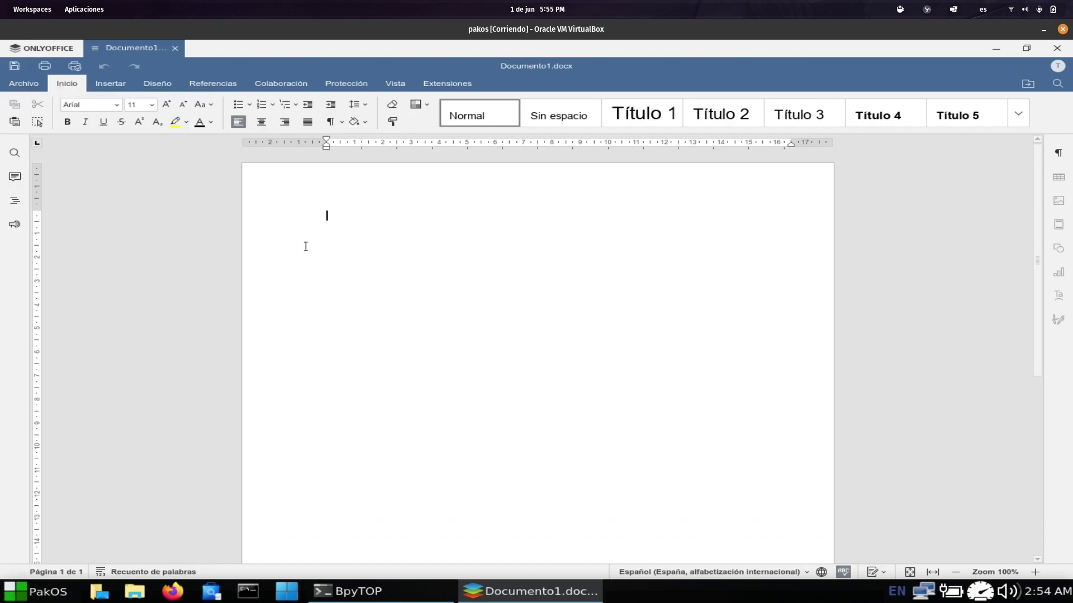
pyautogui.click(1056, 48)
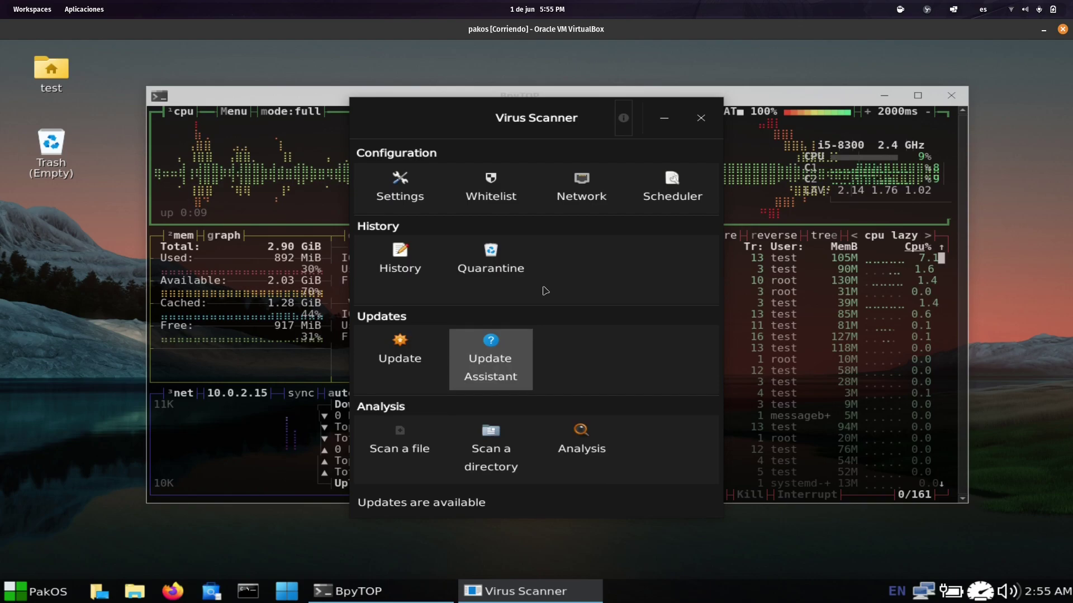
pyautogui.click(700, 118)
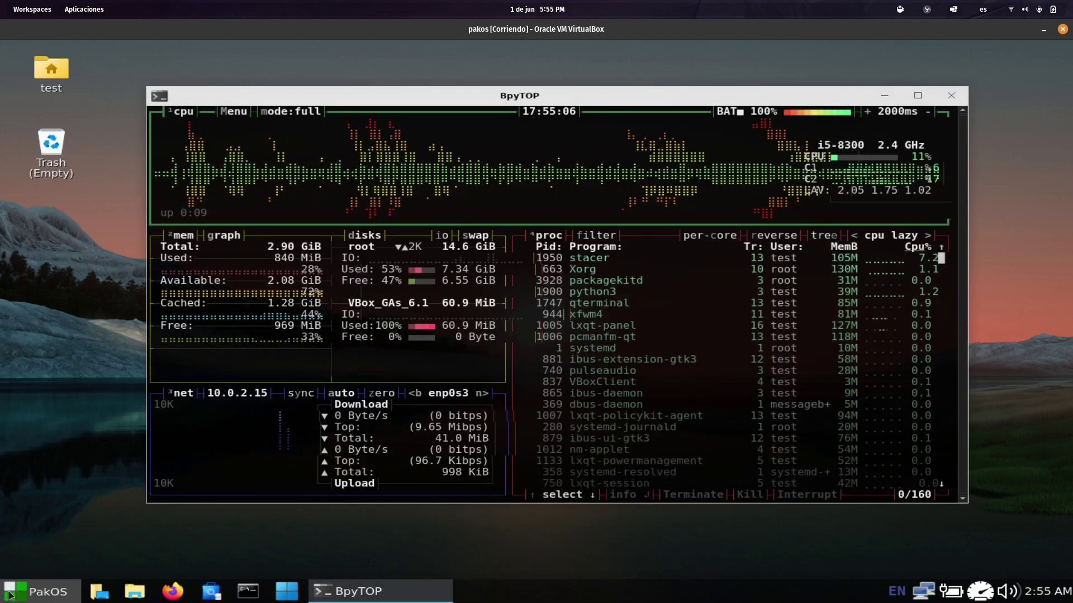
# Step: Look through the Office, Internet, Graphics and Accessories application categories of PakOS
pyautogui.click(10, 597)
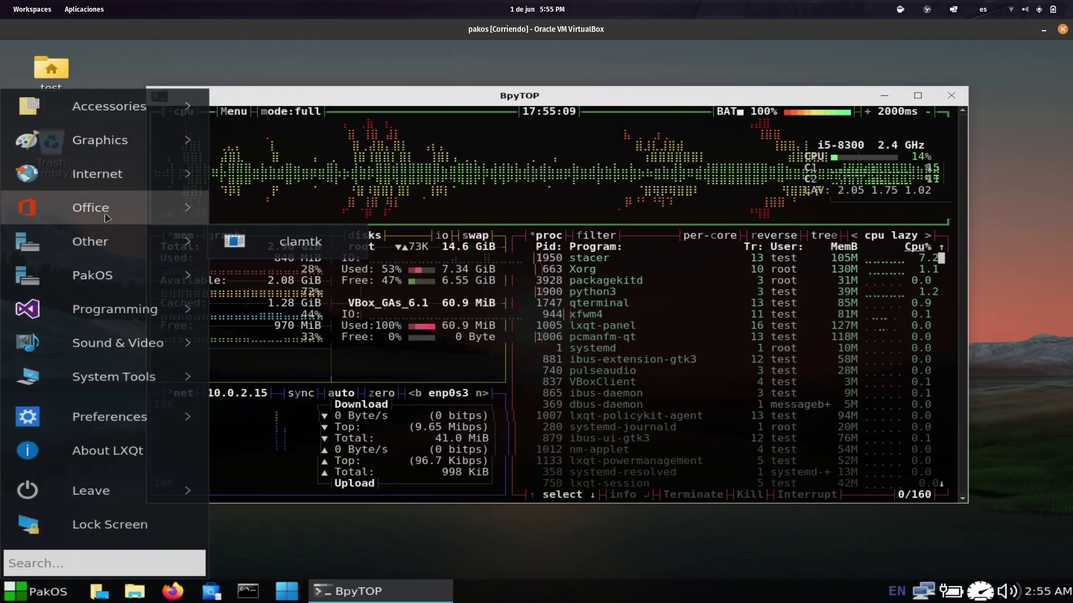
pyautogui.moveTo(112, 208)
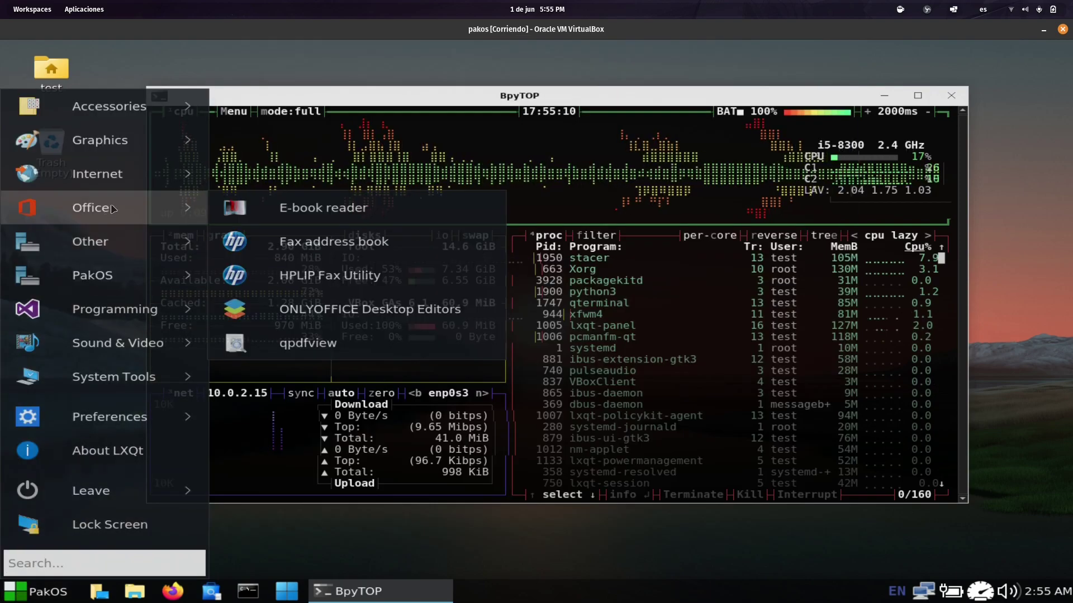
pyautogui.moveTo(150, 174)
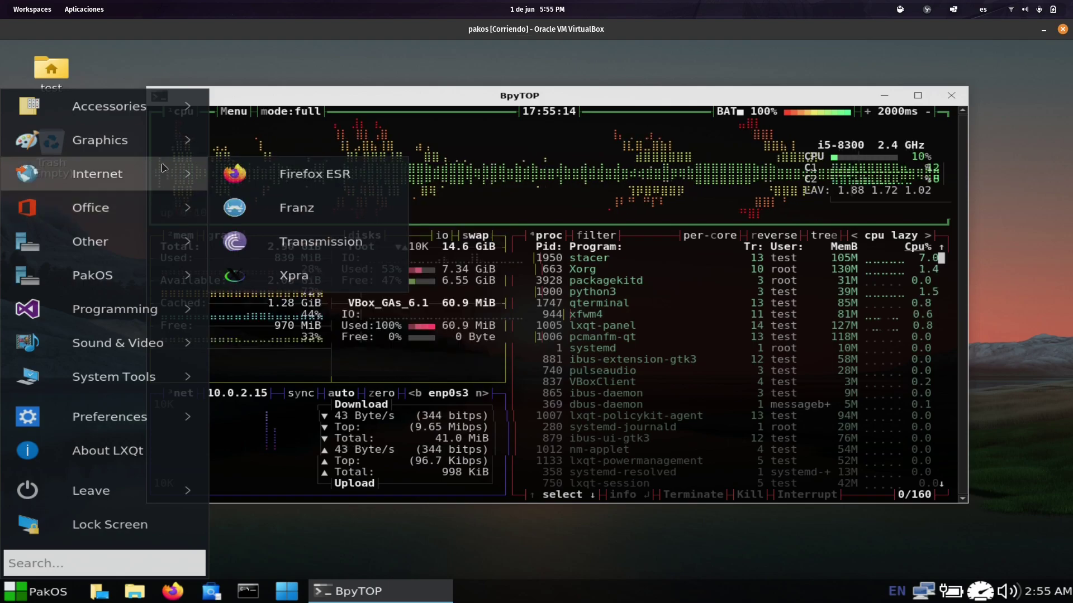
pyautogui.moveTo(138, 145)
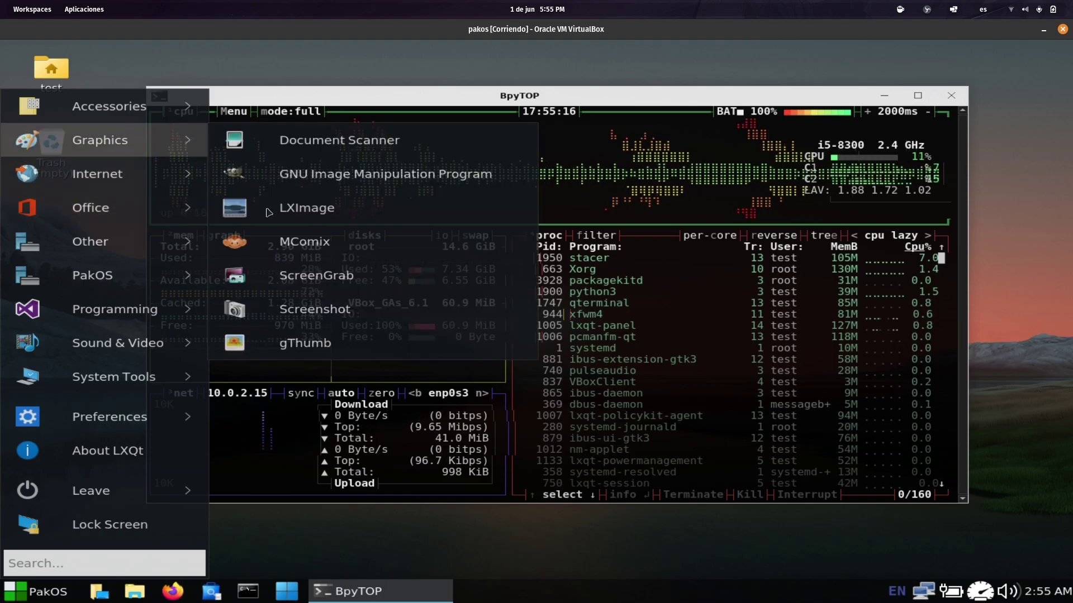
pyautogui.moveTo(140, 106)
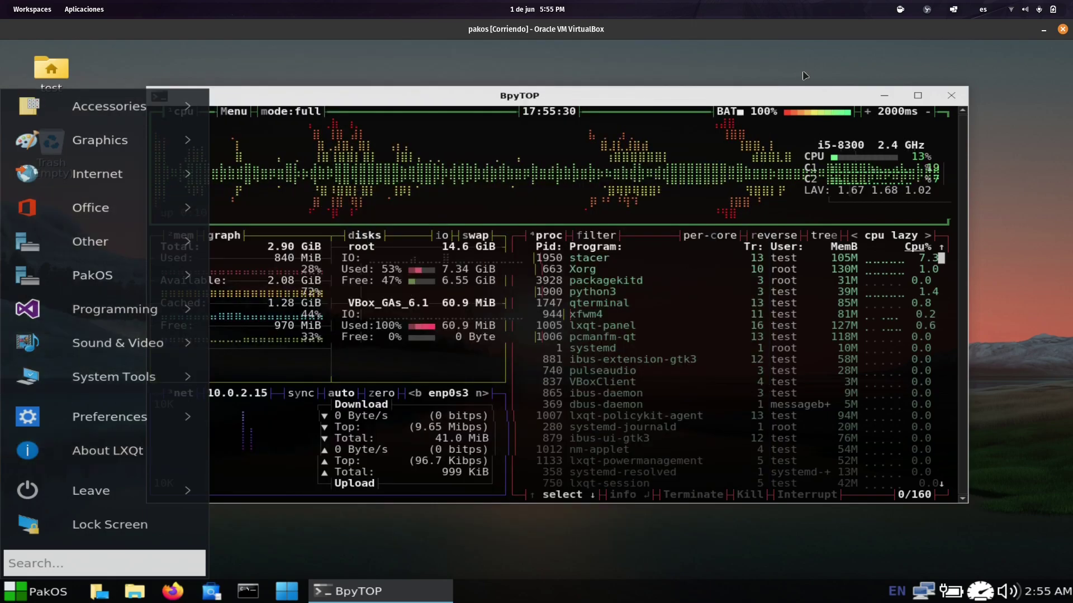
# Step: Dismiss the application menu and minimize the BpyTOP window to clear the PakOS desktop
pyautogui.click(853, 95)
pyautogui.click(884, 95)
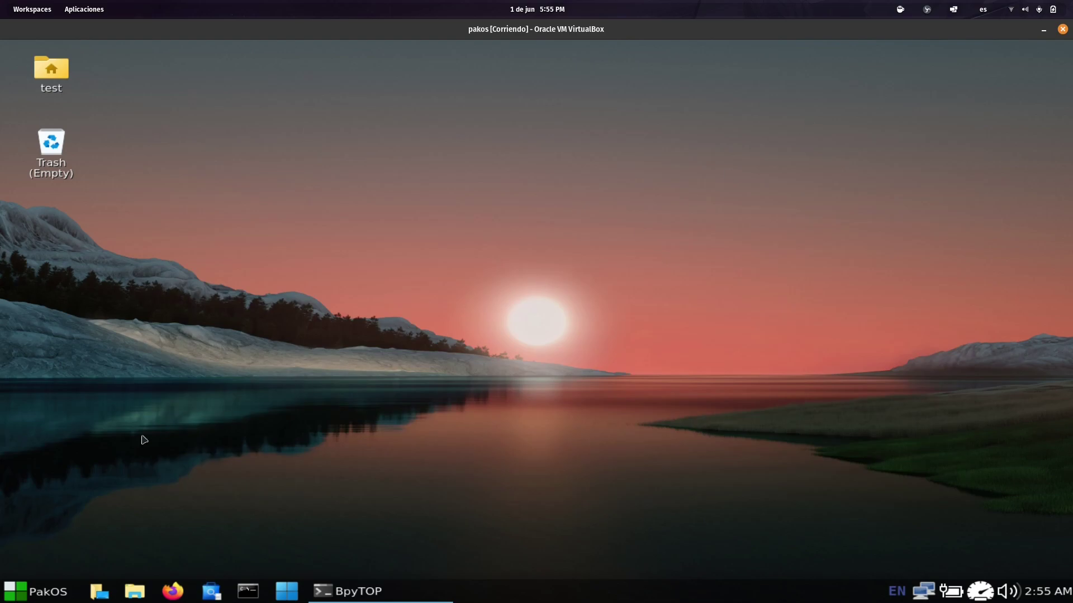
# Step: Review the Preferences and Internet application categories once more, then dismiss the application menu
pyautogui.click(25, 597)
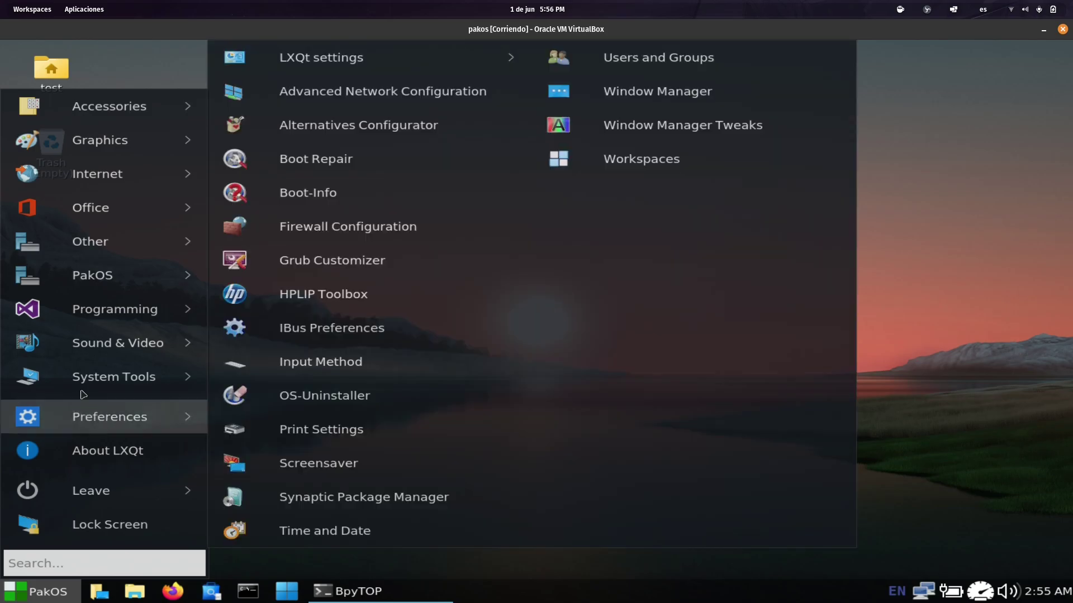
pyautogui.moveTo(84, 175)
pyautogui.click(608, 350)
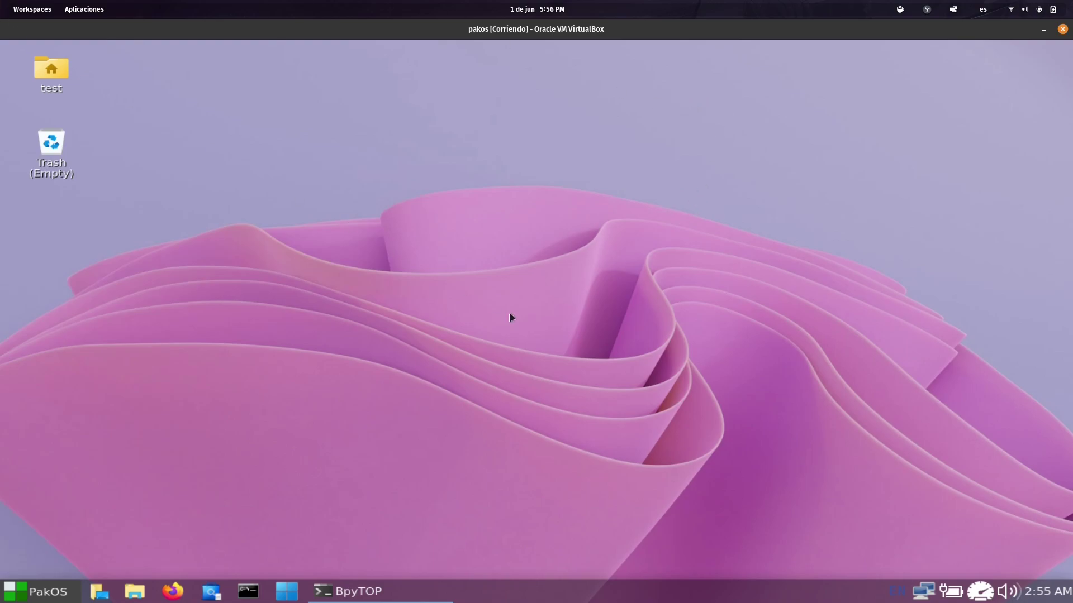
# Step: Show the host system's workspaces overview
pyautogui.click(33, 10)
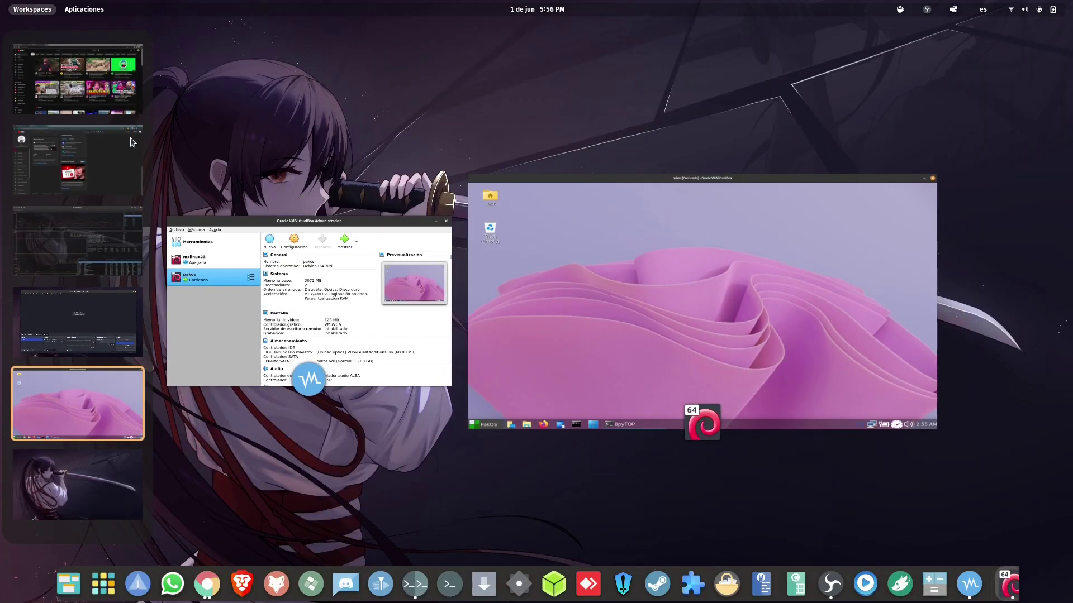